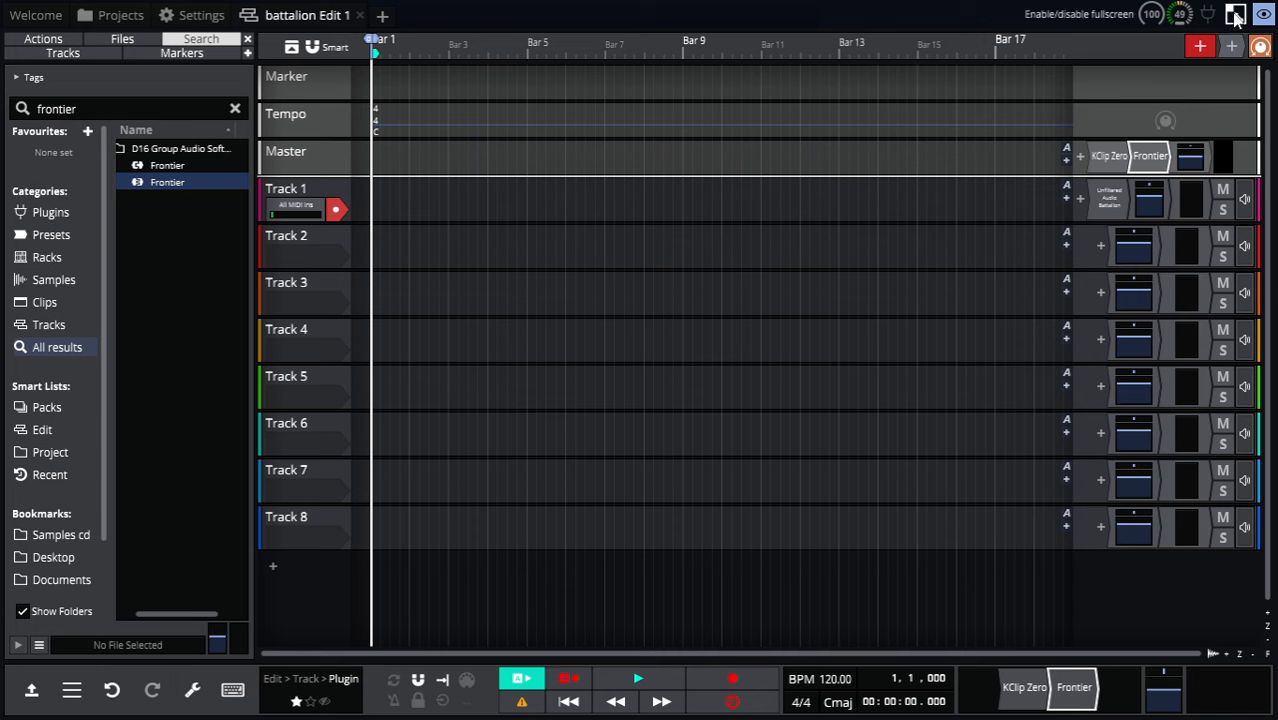
Hide the Tempo, Marker and Master tracks from the arrangement view.
left_click(1266, 14)
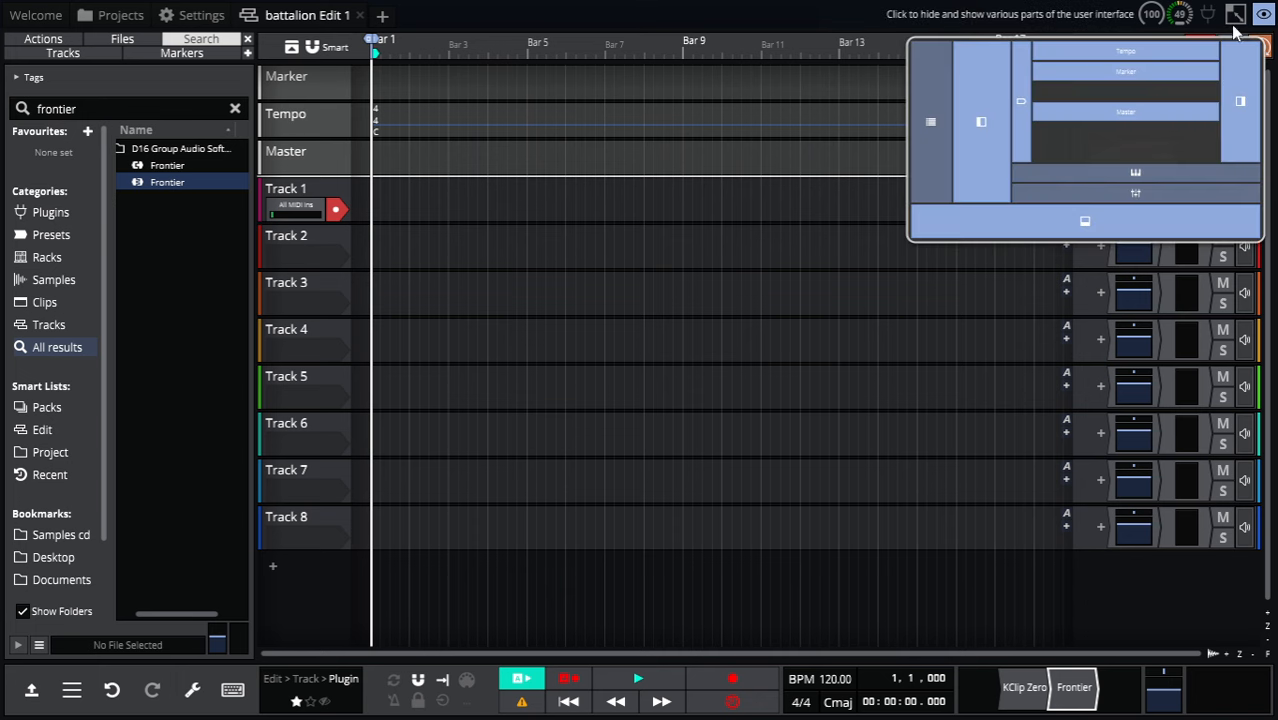
left_click(1165, 50)
left_click(1160, 74)
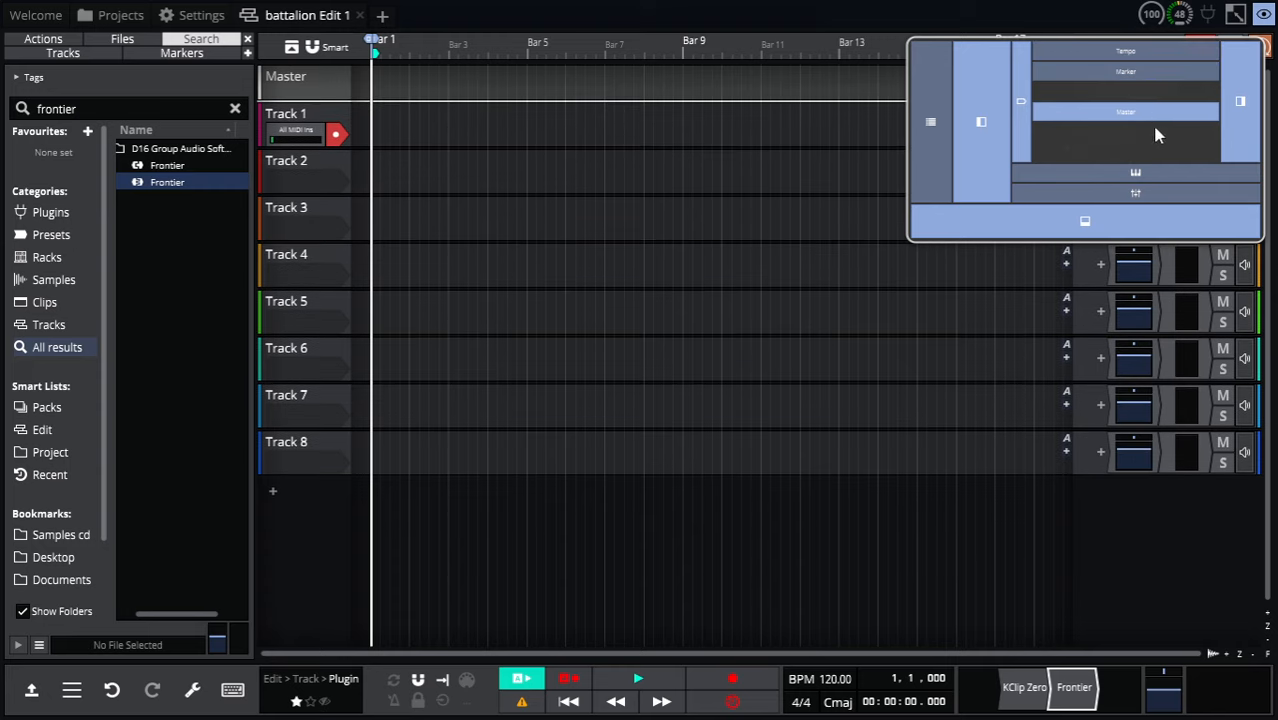
left_click(1148, 111)
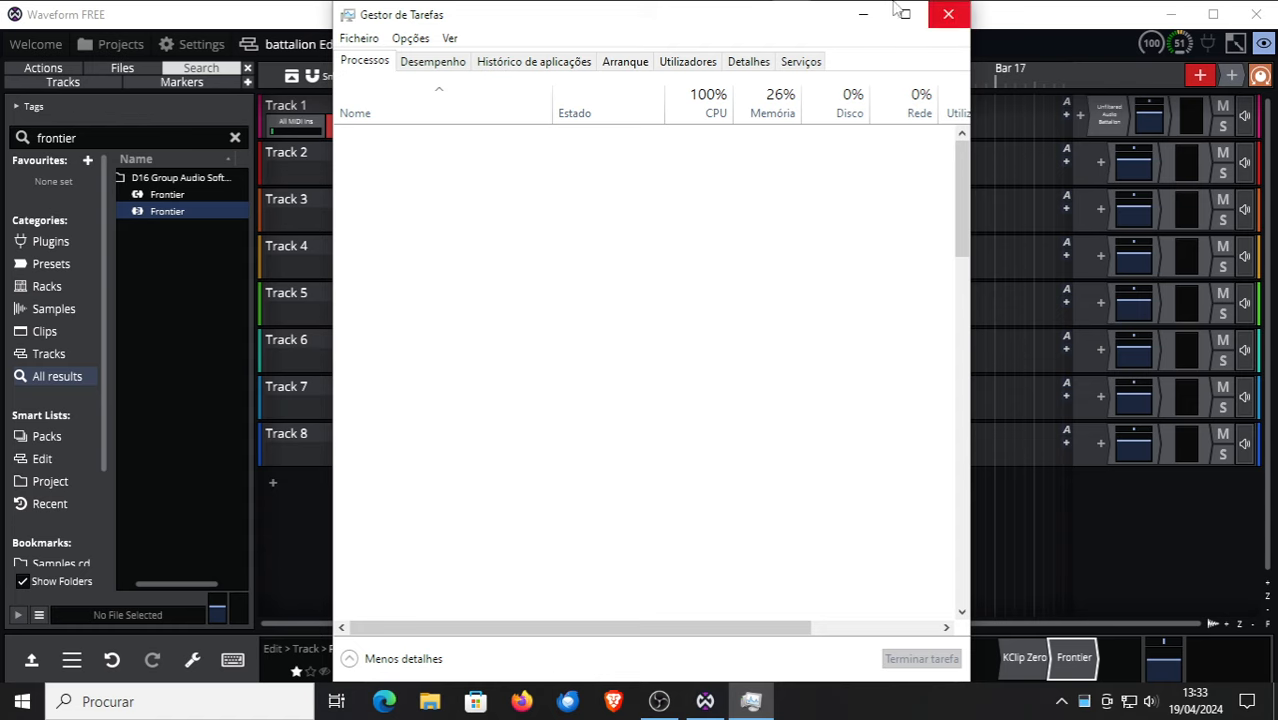
Examine the computer's CPU and memory performance graphs in the maximized Task Manager, and close it.
double_click(910, 8)
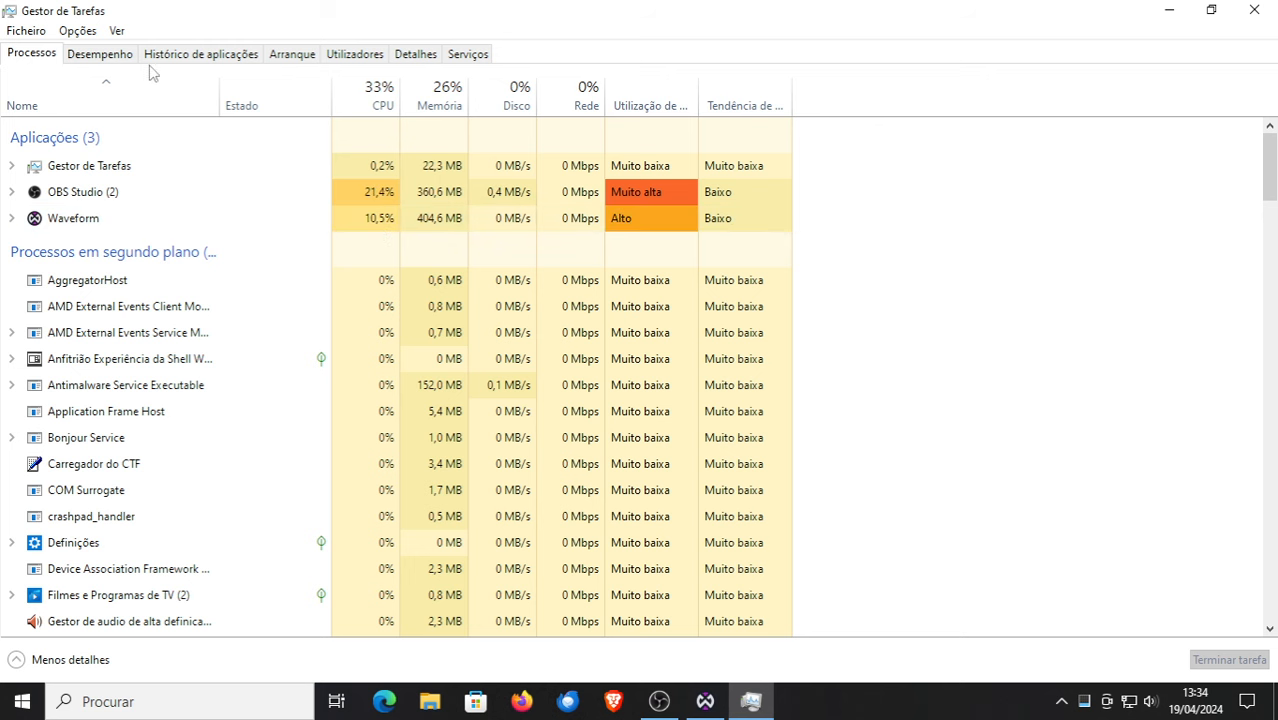
left_click(112, 57)
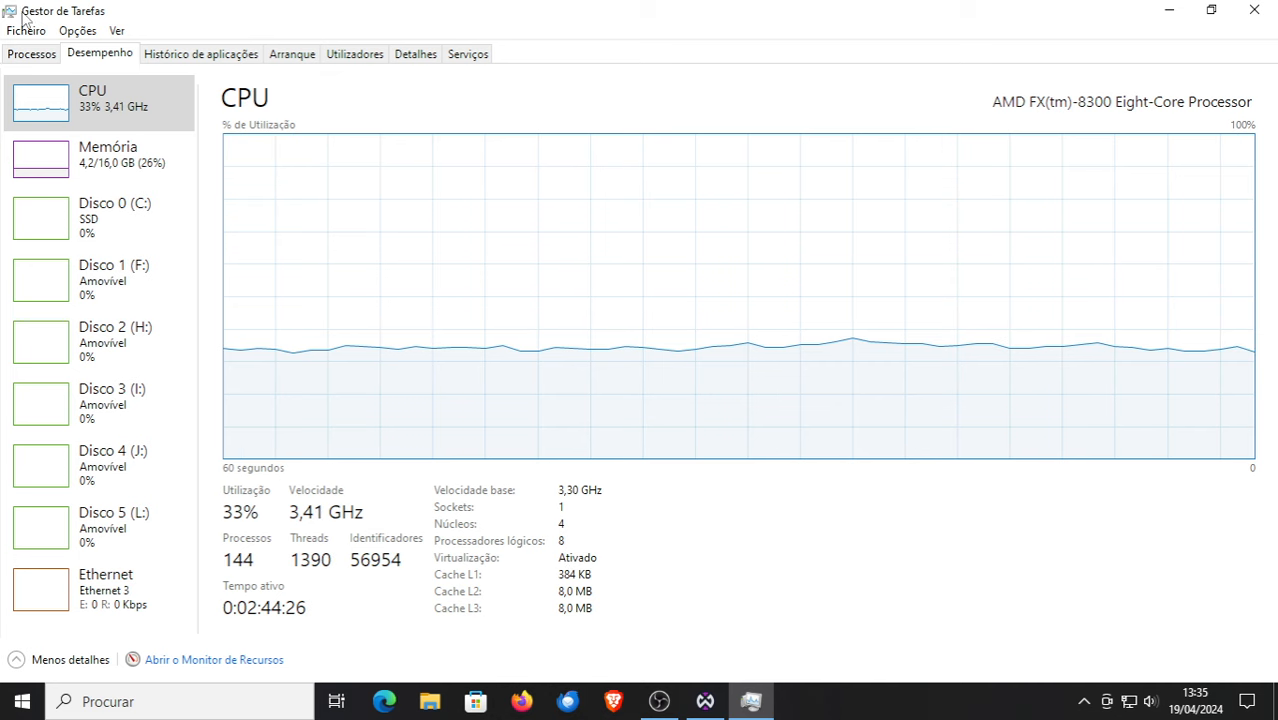
left_click(37, 165)
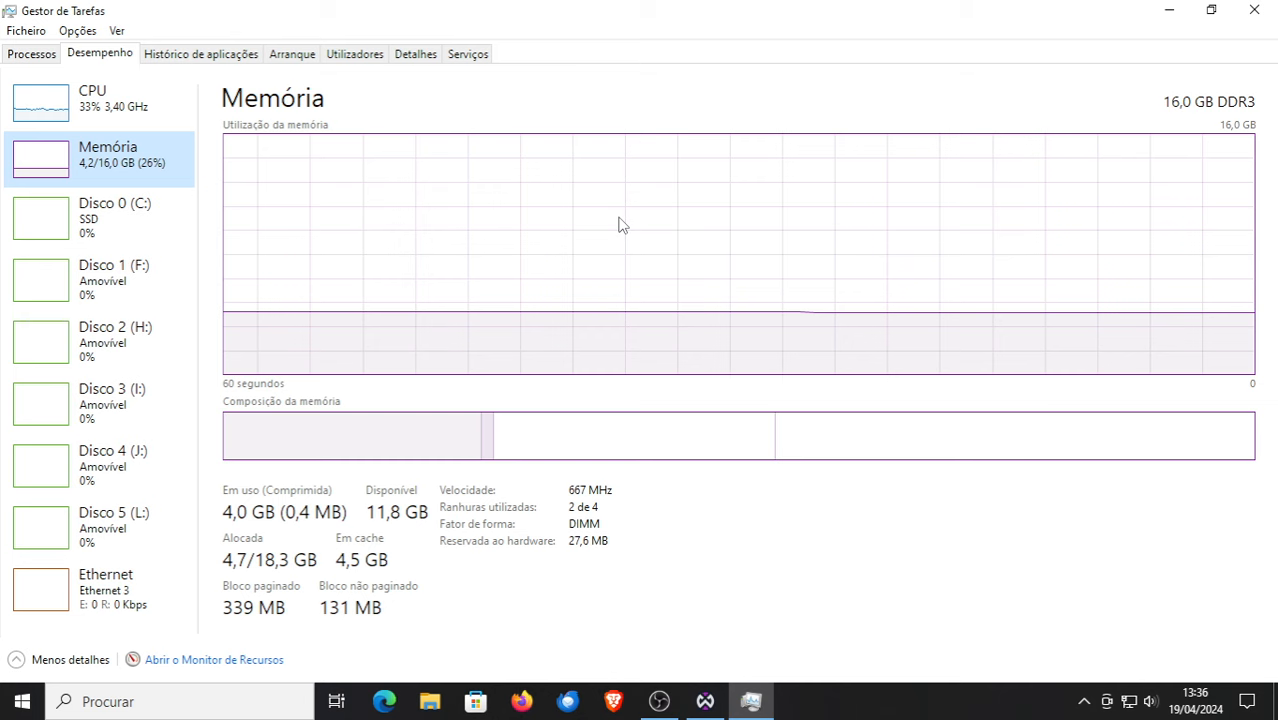
left_click(47, 108)
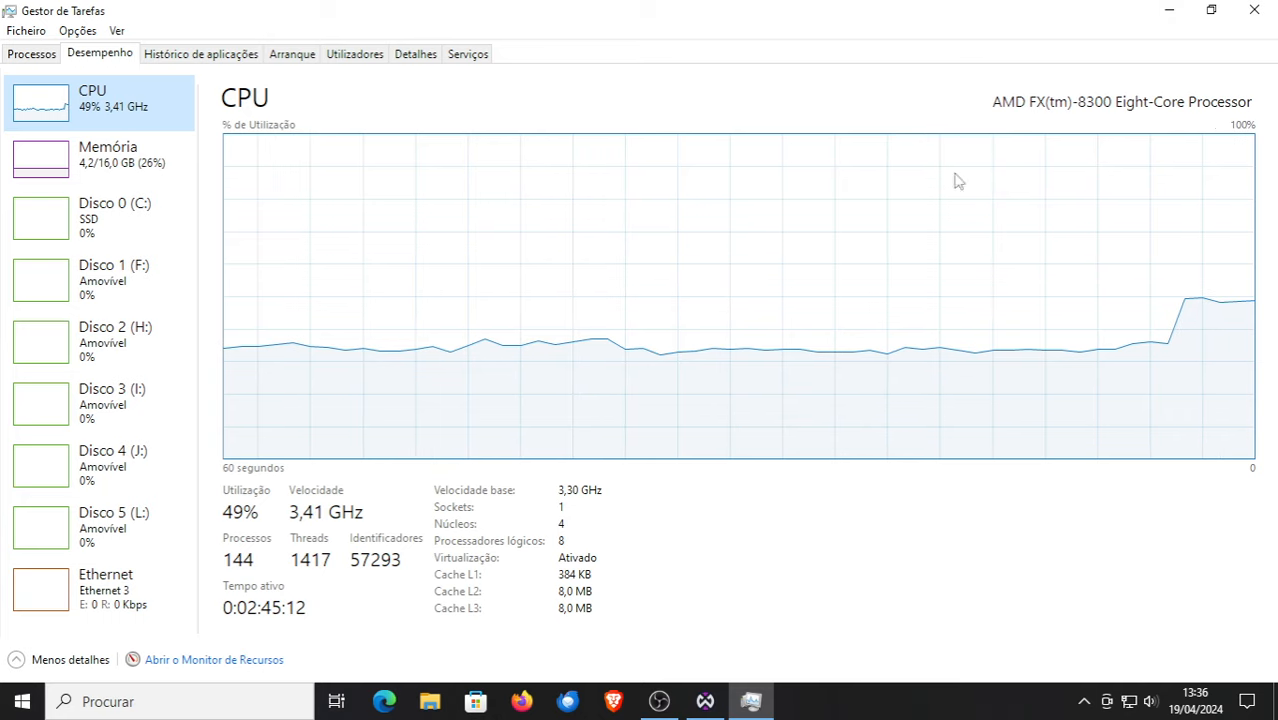
left_click(1254, 10)
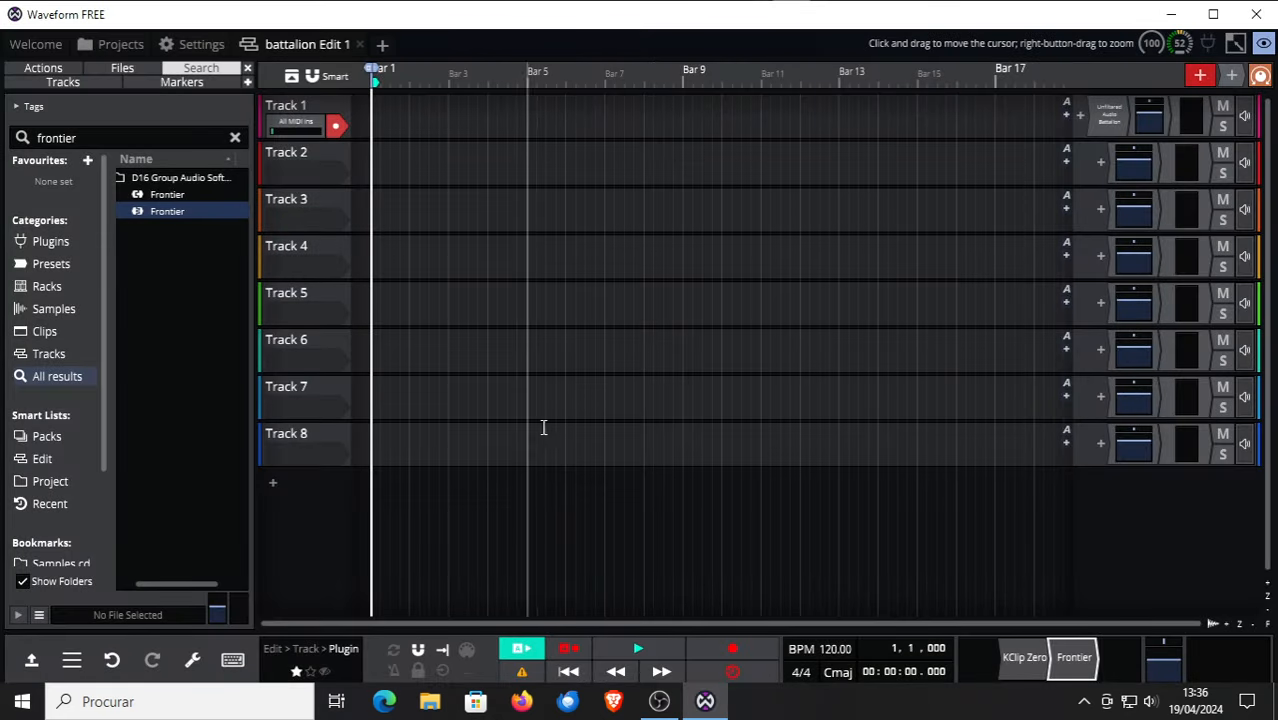
Return Waveform to fullscreen and open the Unfiltered Audio Battalion plugin on Track 1.
left_click(1236, 43)
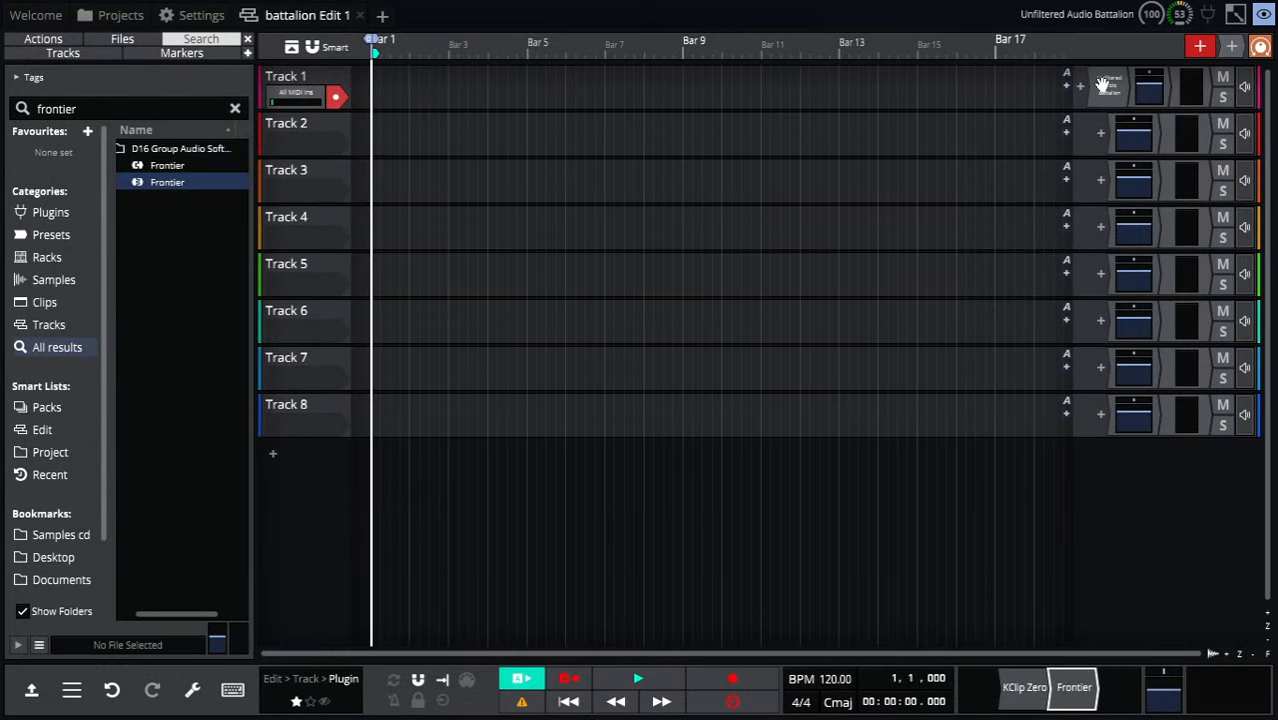
double_click(1105, 84)
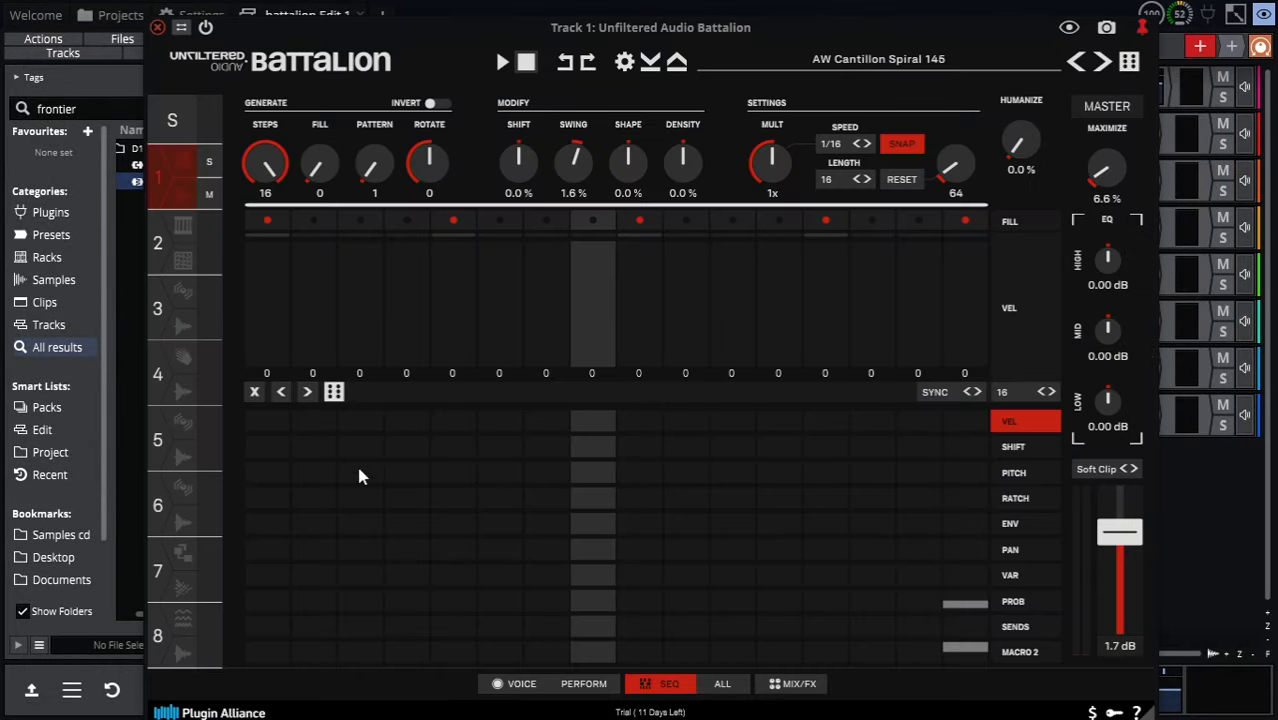
Examine voice 1's sound and sequencer pages in Battalion, and review the synth, sampler and preset settings of voices 2 to 8.
left_click(505, 686)
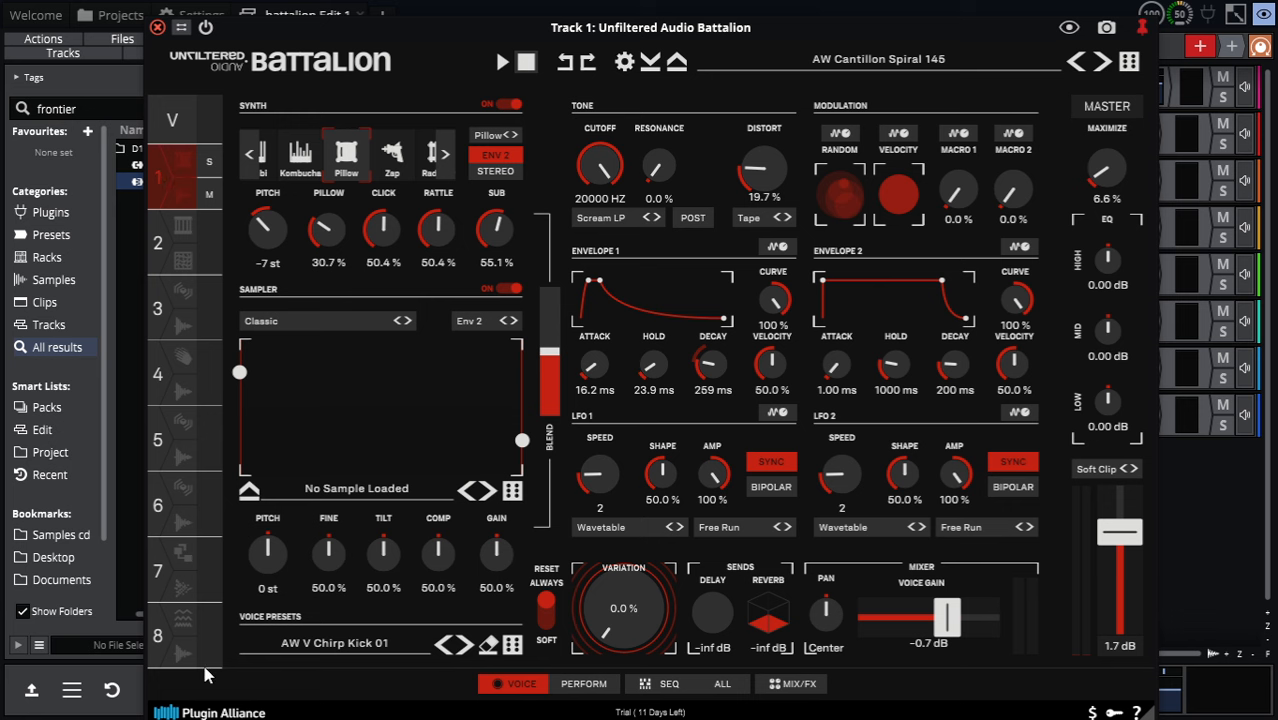
left_click(662, 687)
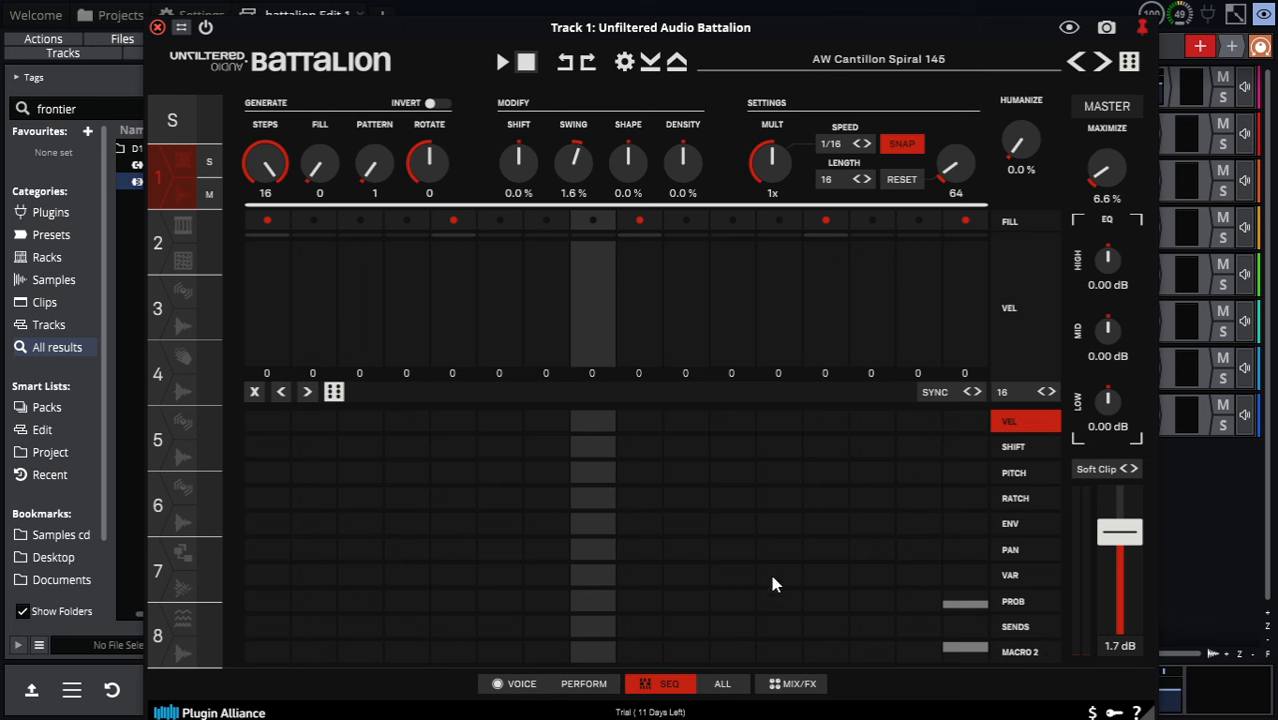
left_click(515, 683)
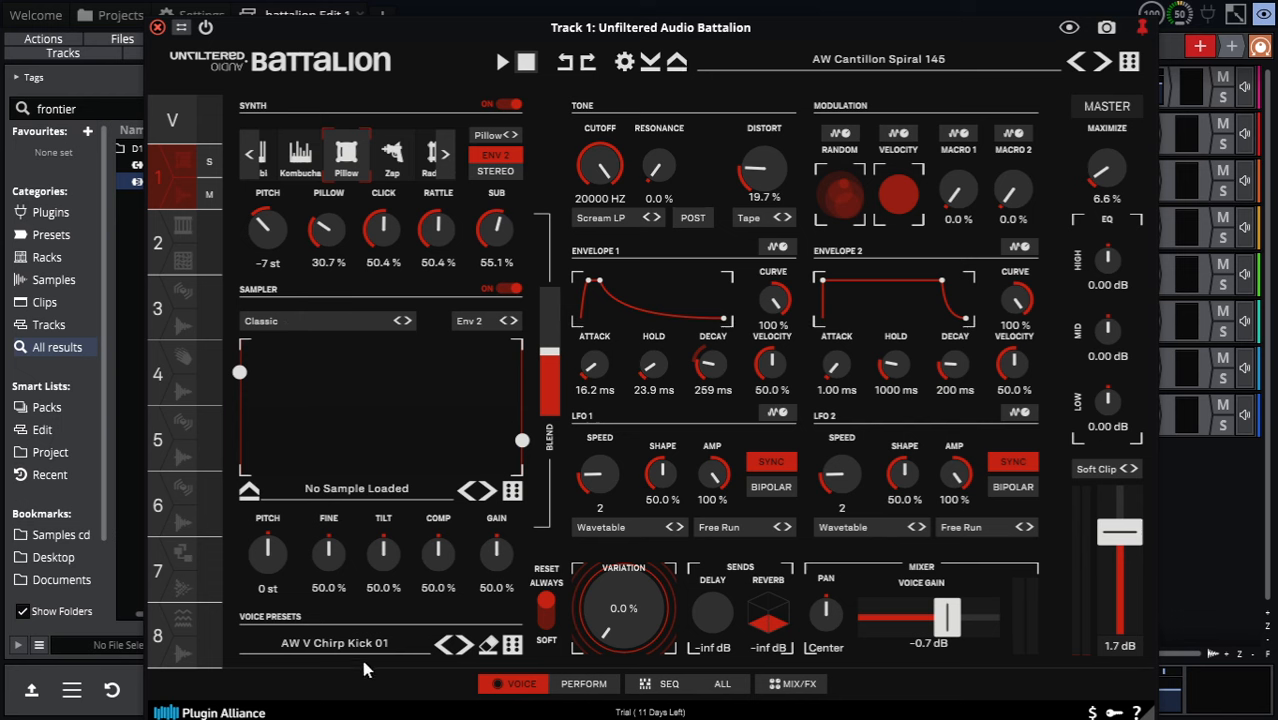
left_click(156, 247)
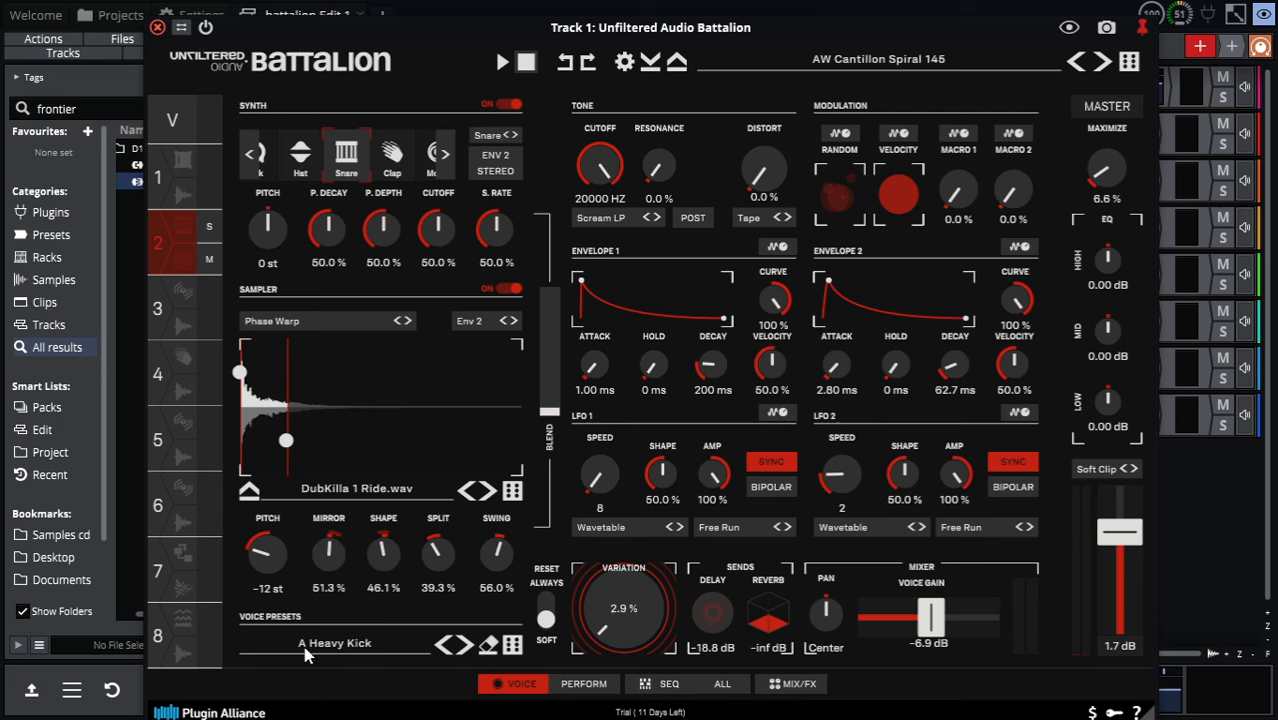
left_click(175, 312)
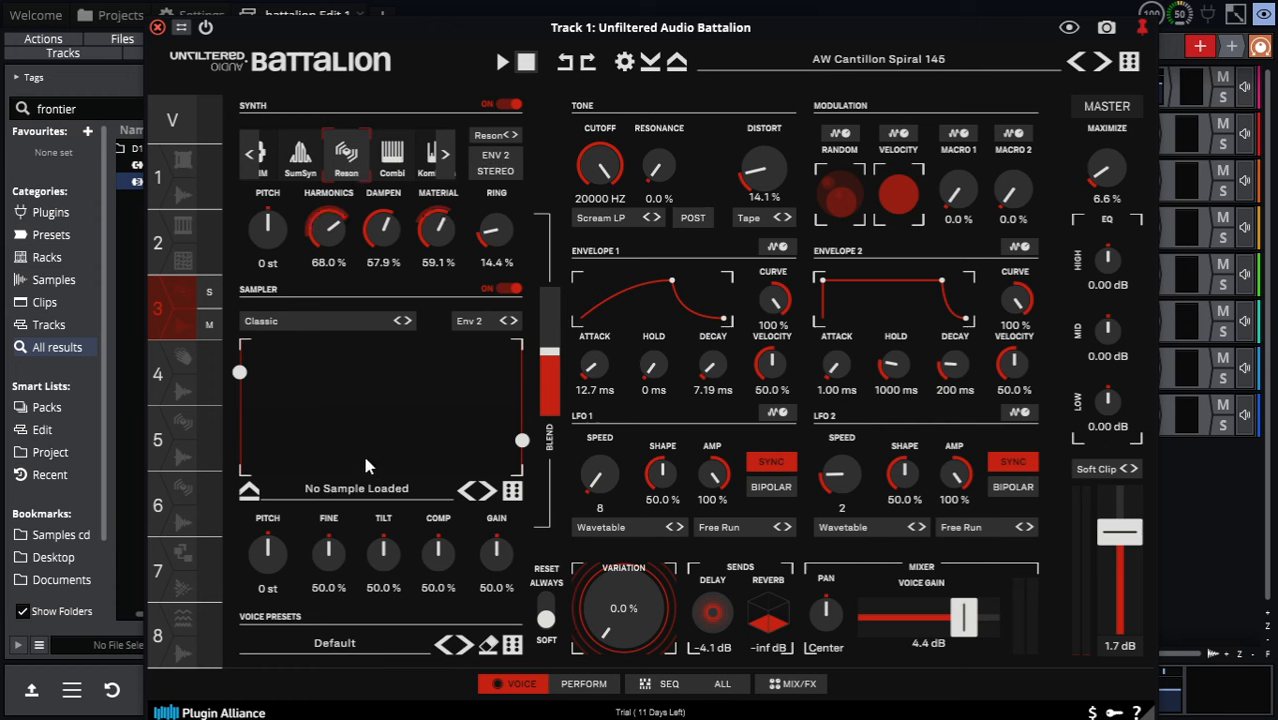
left_click(168, 382)
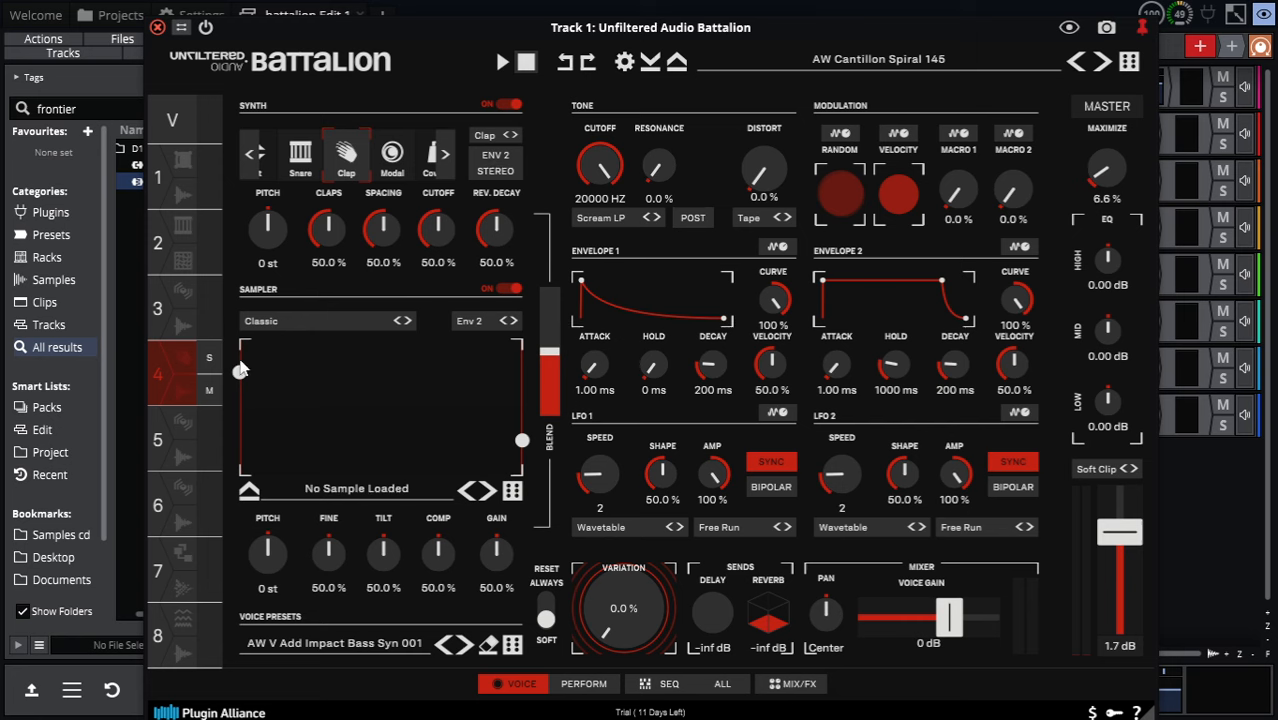
left_click(166, 437)
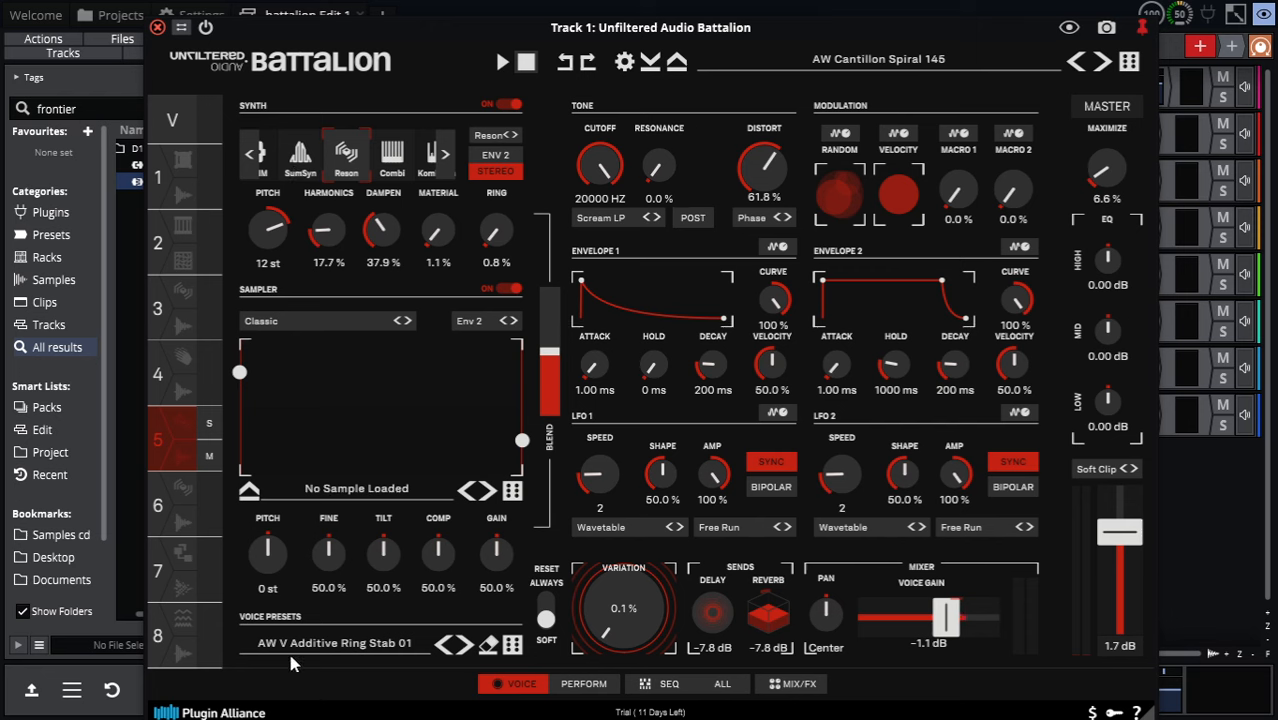
left_click(155, 505)
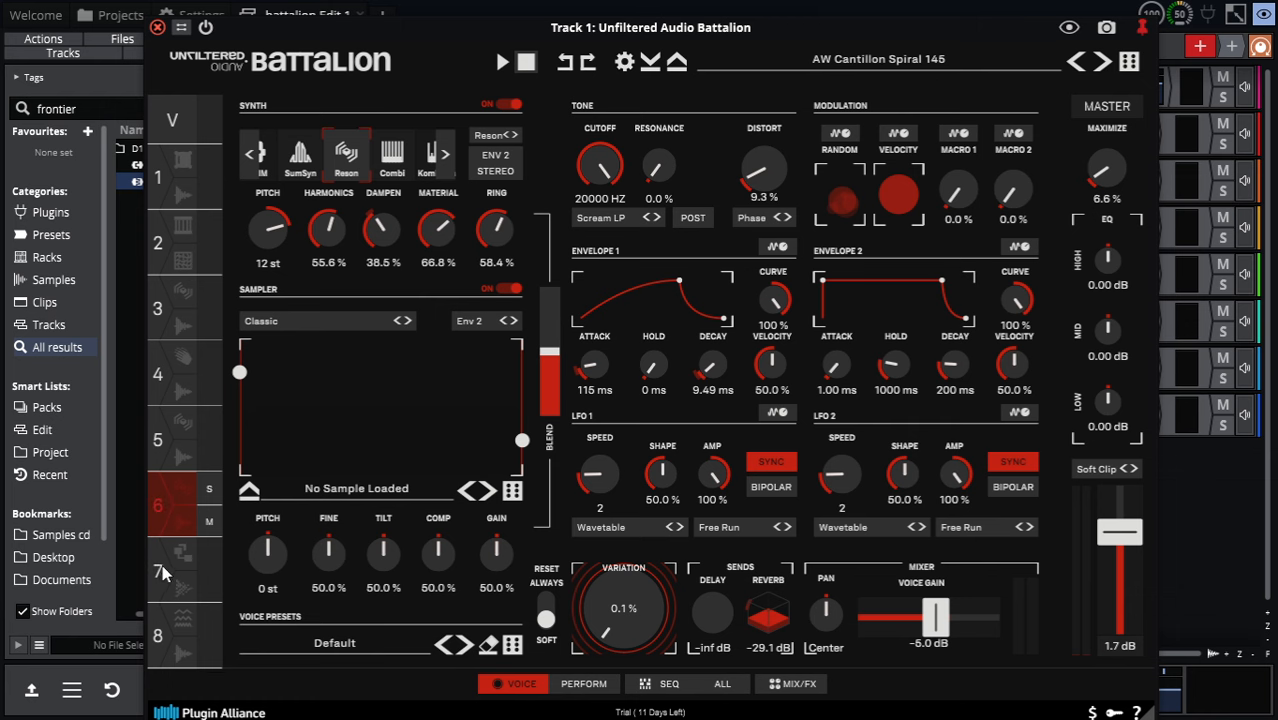
left_click(160, 572)
left_click(183, 637)
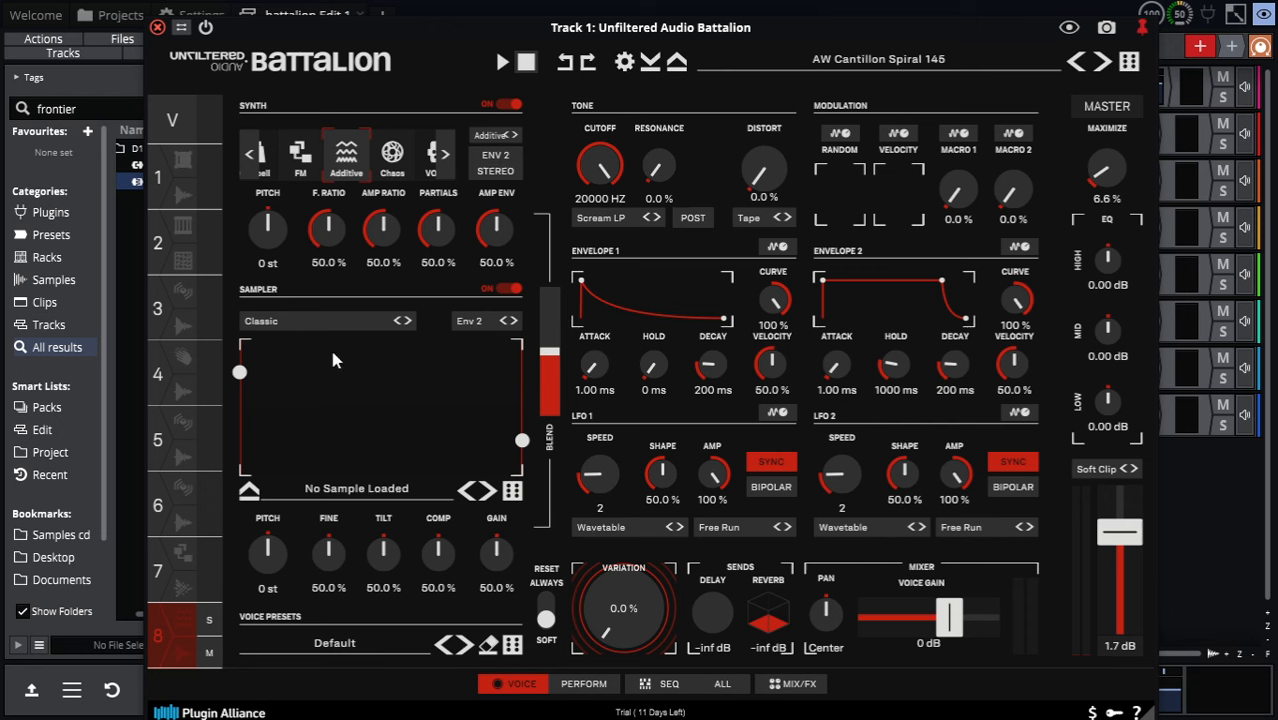
Start the Battalion pattern playing and load the sample Tambourine IntoTheStars.wav into voice 1's sampler.
left_click(166, 163)
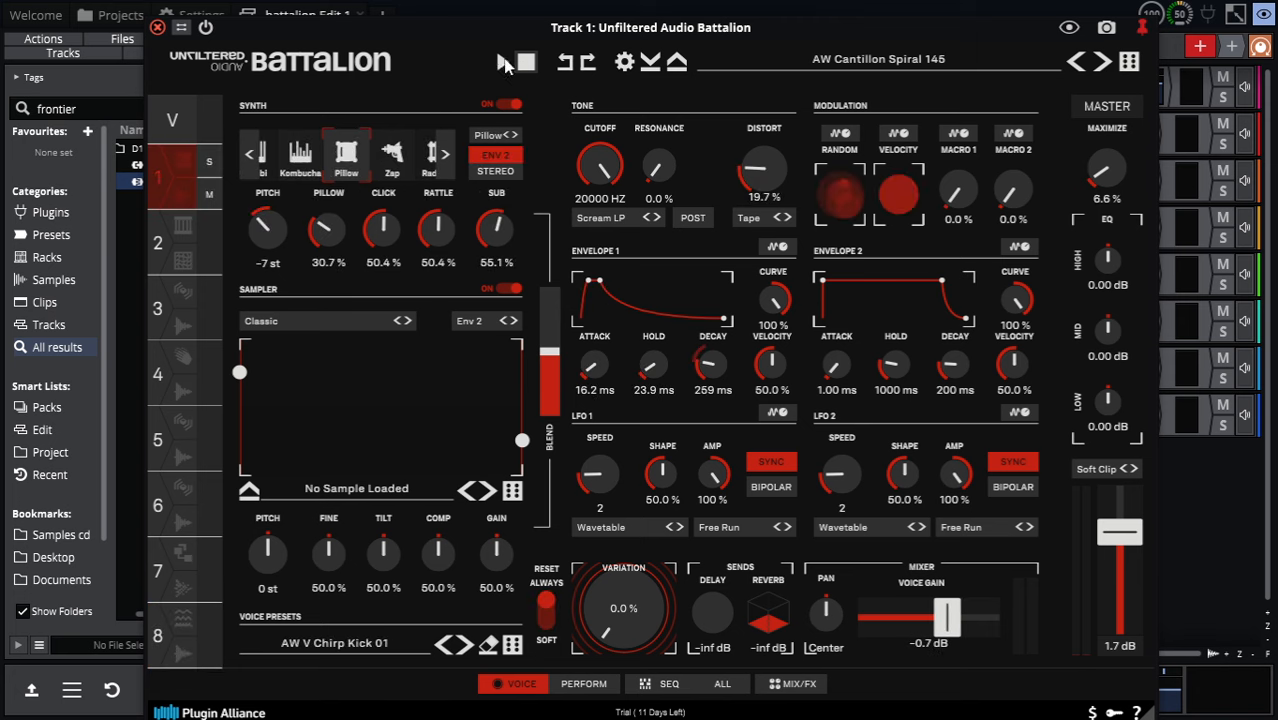
left_click(503, 63)
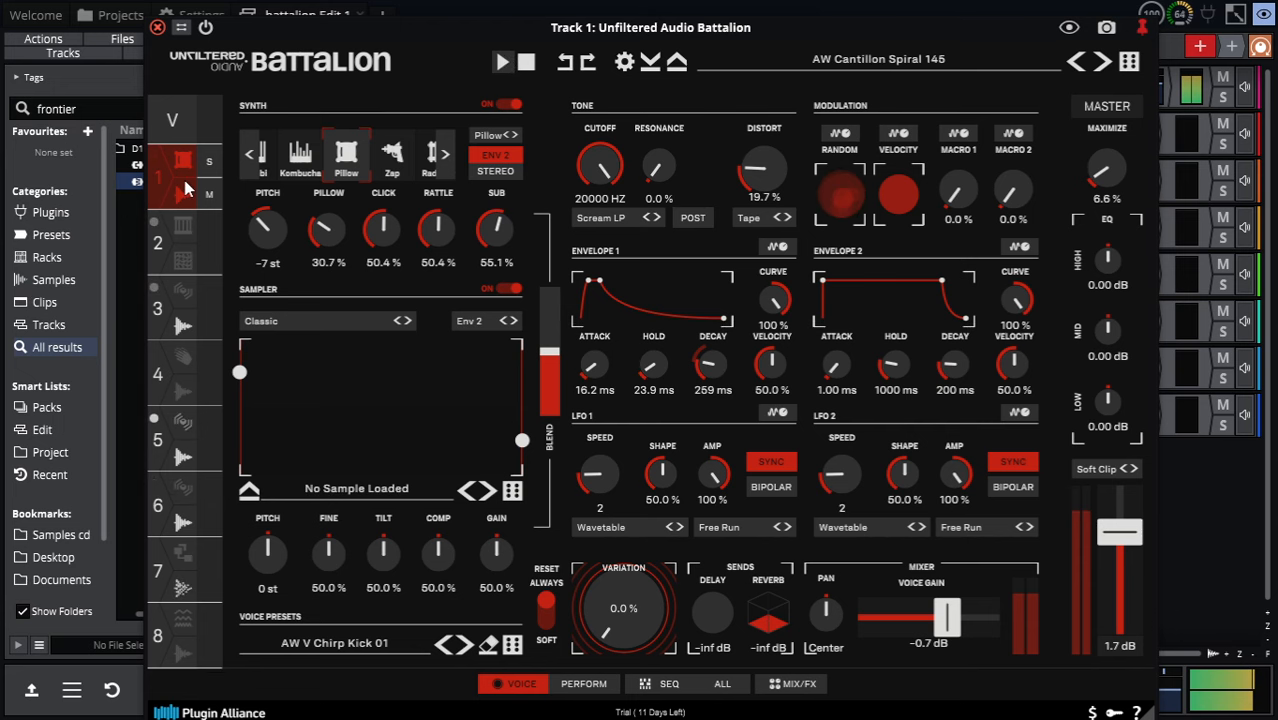
left_click(486, 494)
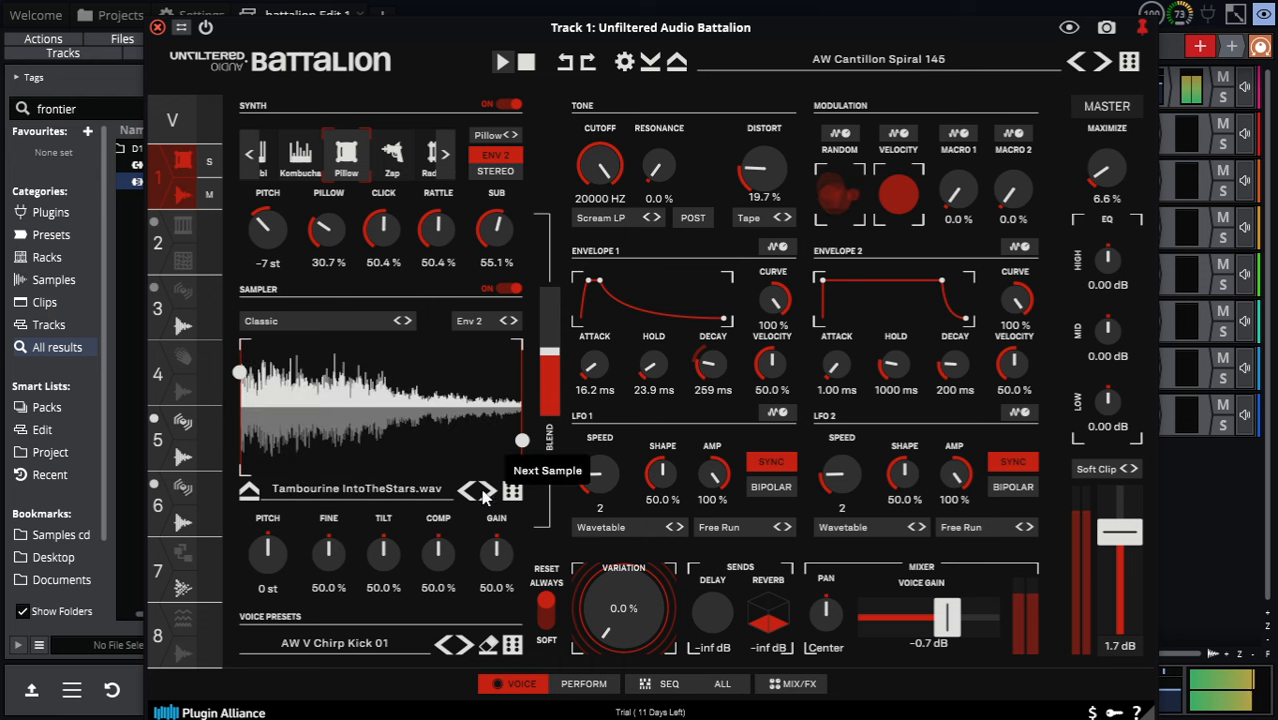
left_click(486, 494)
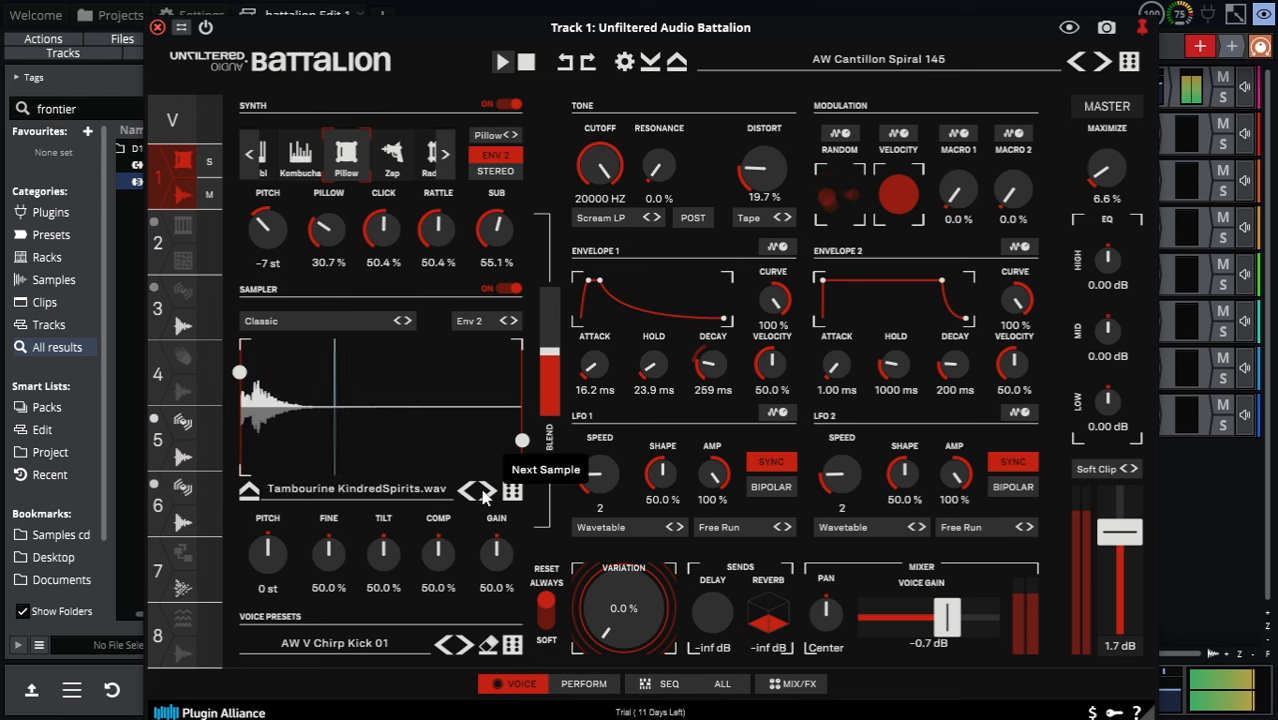
left_click(466, 490)
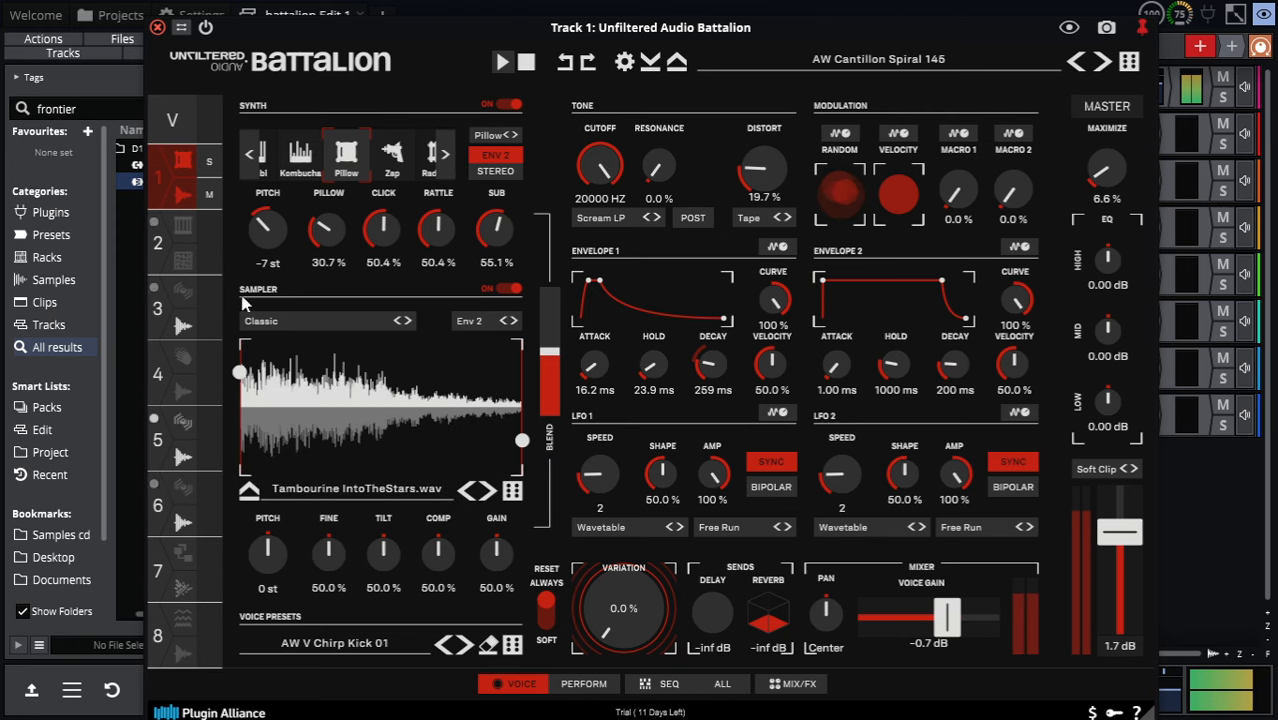
Check the settings of voices 2, 3 and 1 while the pattern plays.
left_click(160, 237)
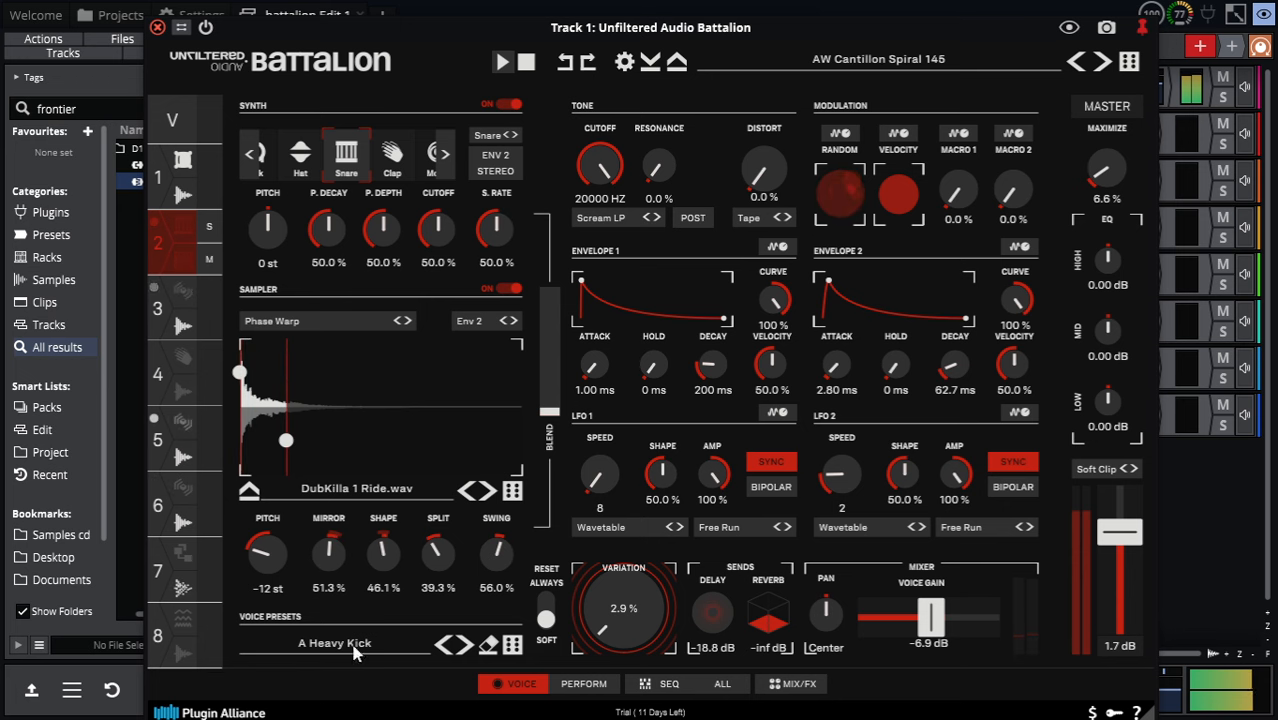
left_click(165, 312)
left_click(200, 184)
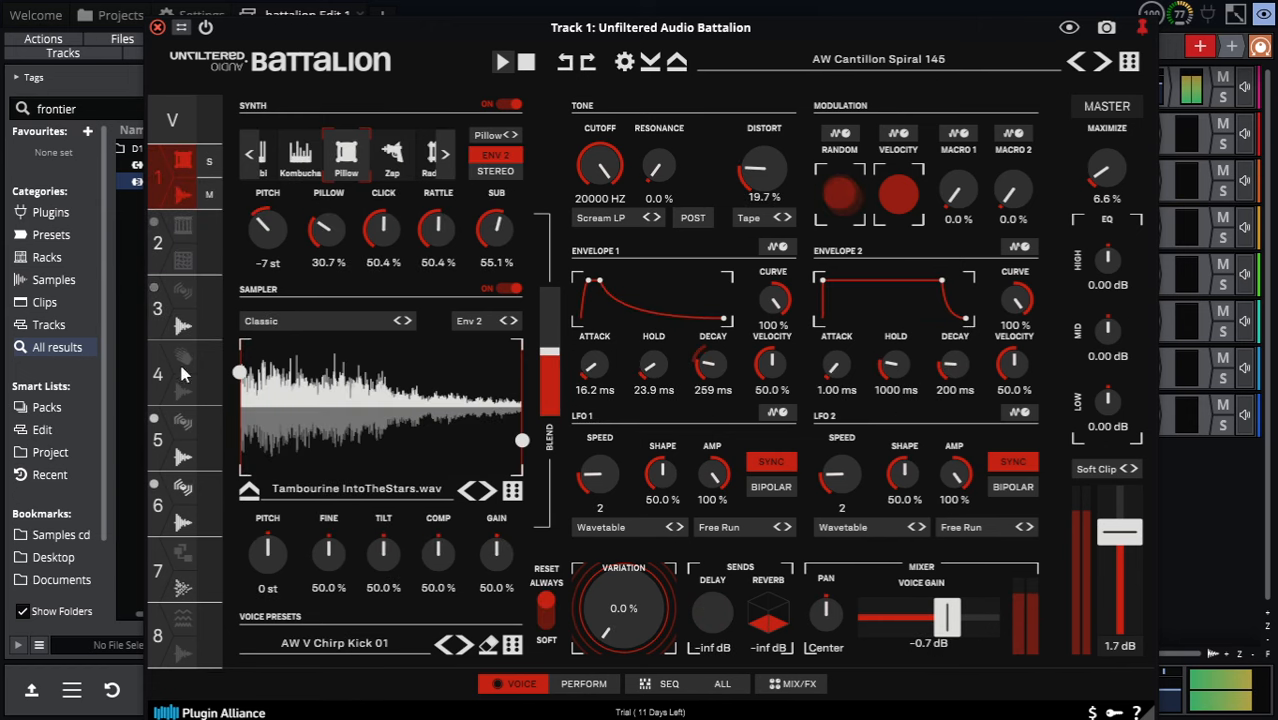
Load Glitch 05.wav into voice 3's sampler and trim its start and end to a short middle section.
left_click(180, 322)
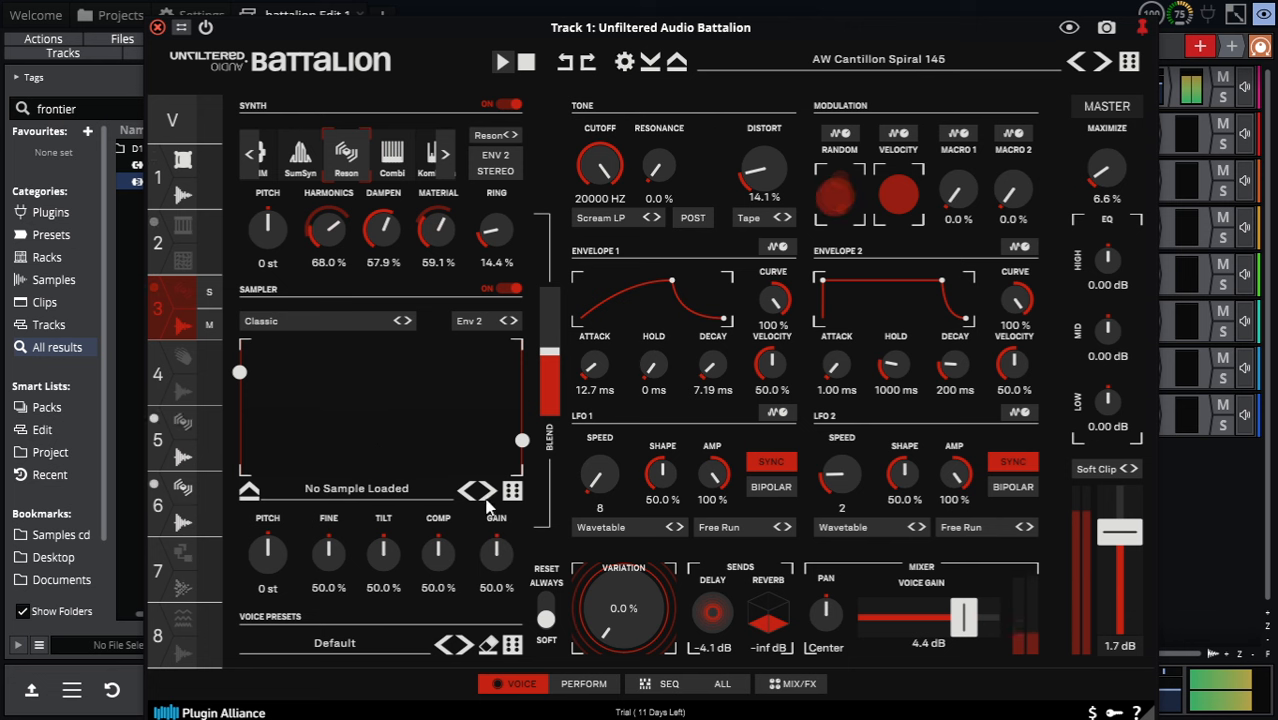
left_click(485, 494)
left_click(486, 495)
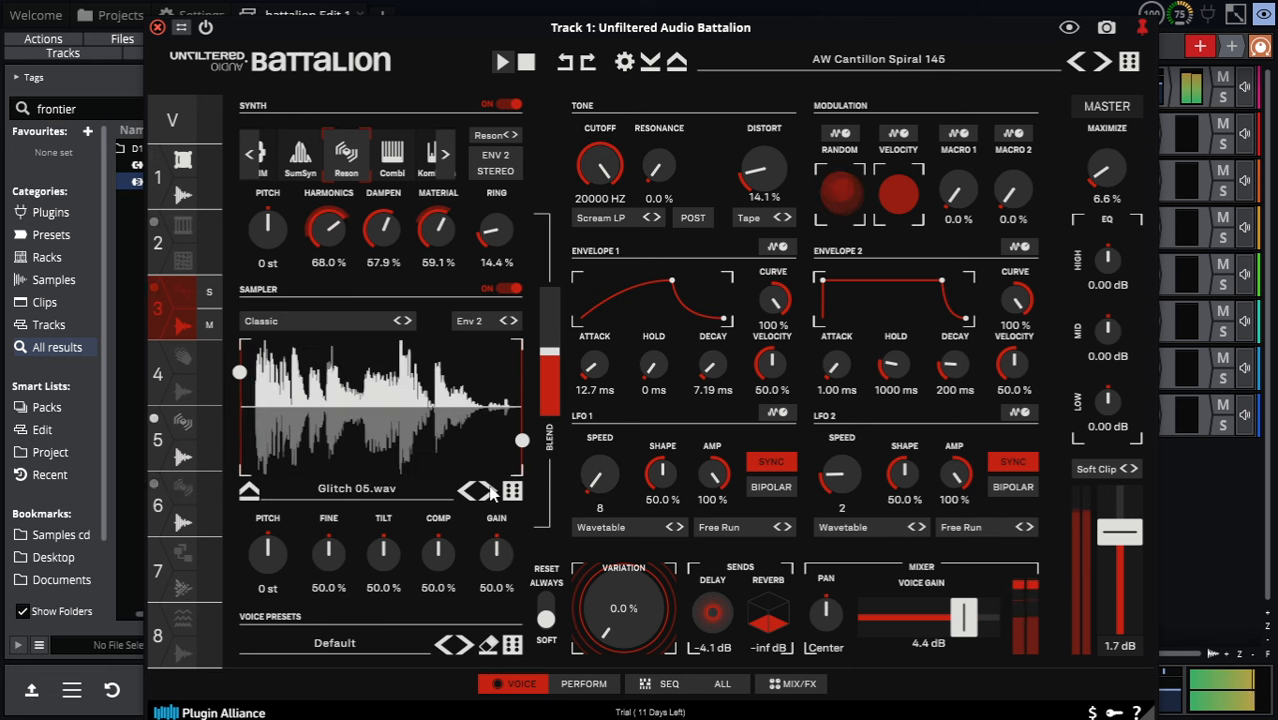
left_click_drag(240, 373, 365, 380)
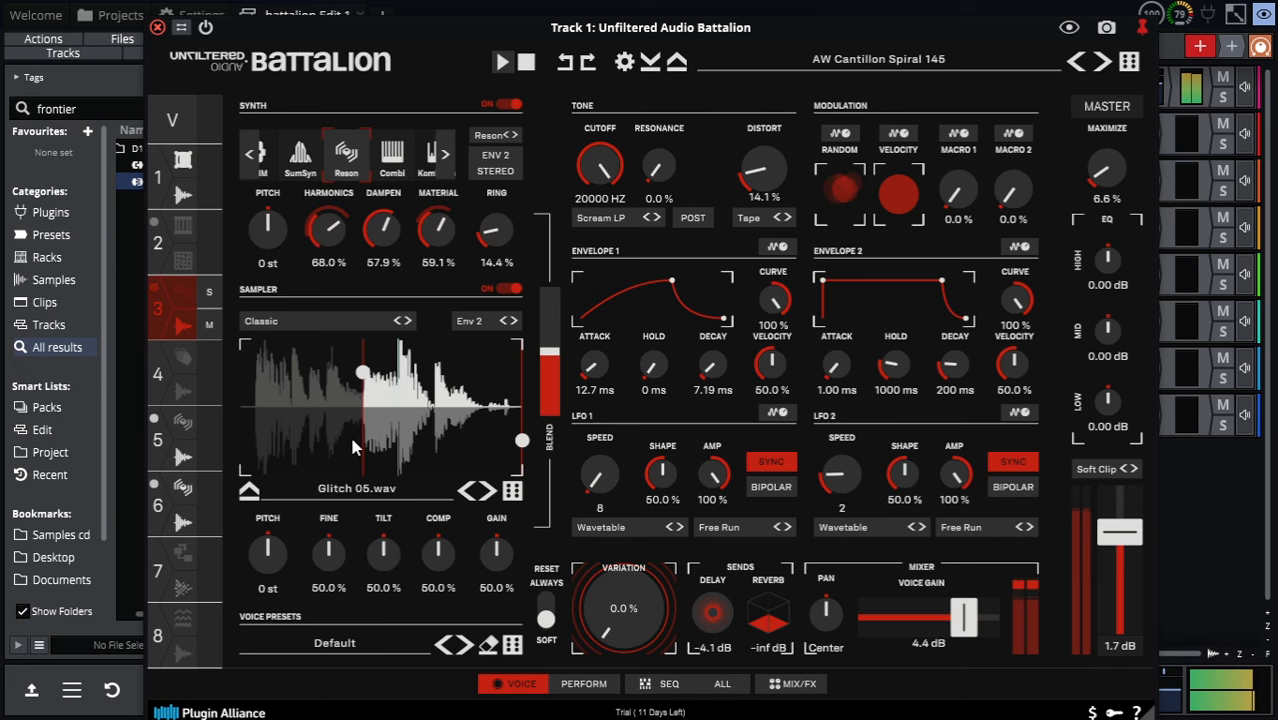
left_click_drag(522, 441, 398, 443)
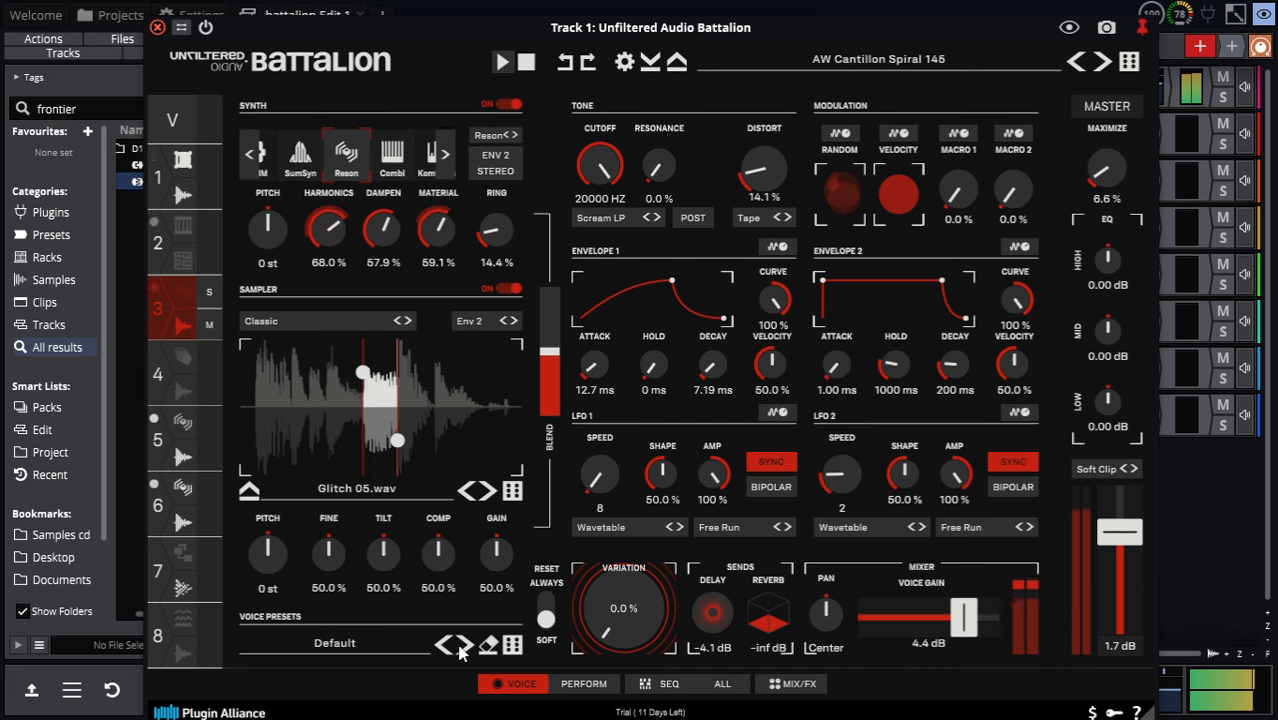
Apply the voice preset AW V Additive Ring Stab 01 to voice 3 and load Glitch 06.wav into its sampler.
left_click(463, 645)
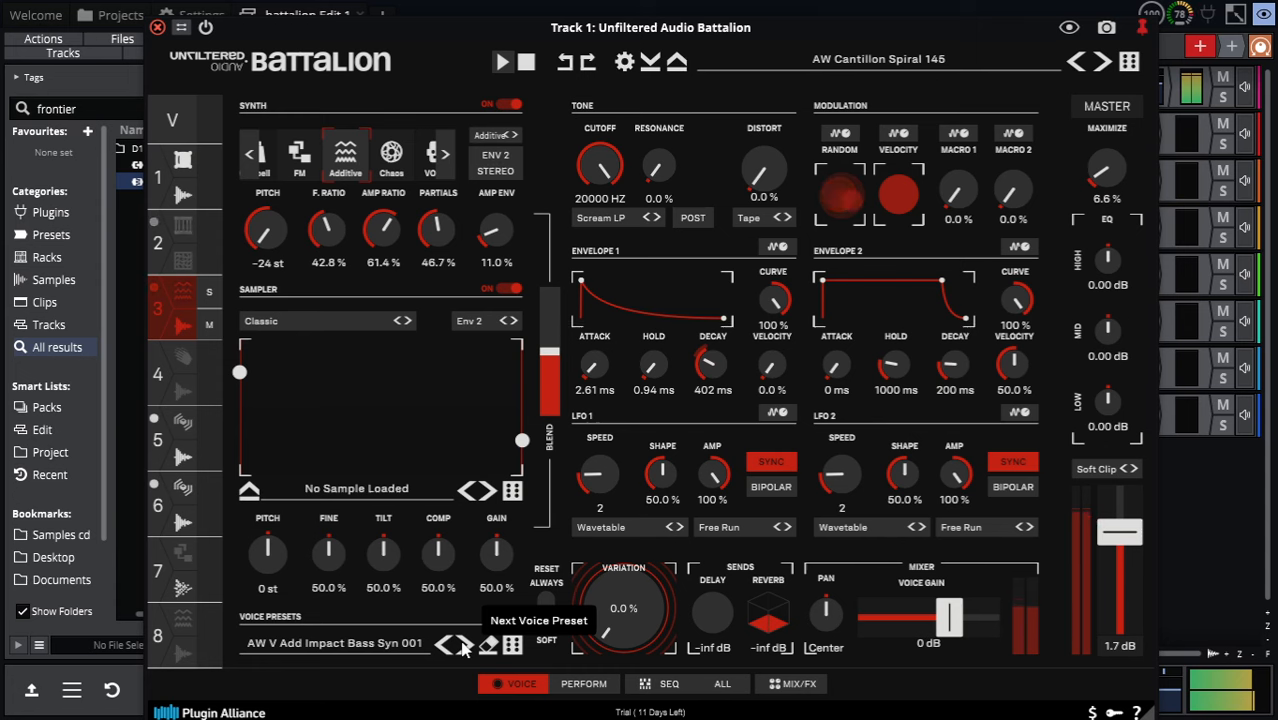
left_click(463, 645)
left_click(488, 491)
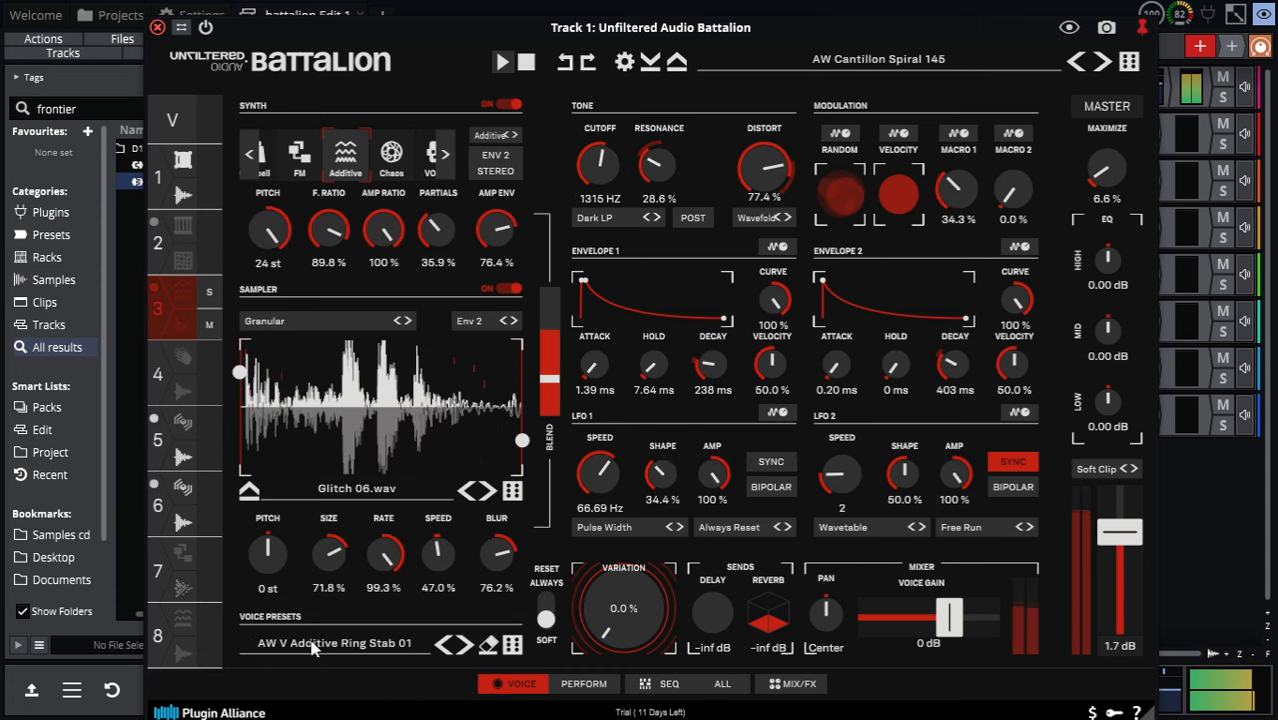
Check voice 4's settings and load the sample Noise Need.wav into voice 5's sampler.
left_click(165, 374)
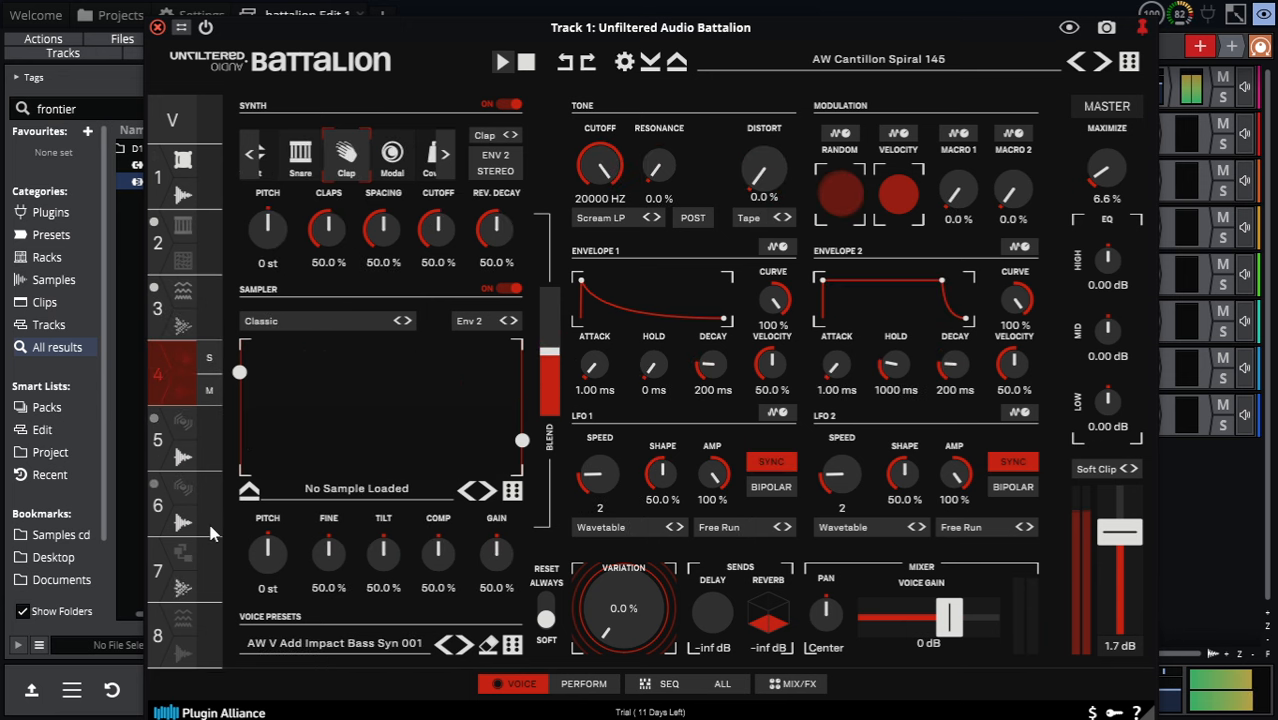
left_click(170, 432)
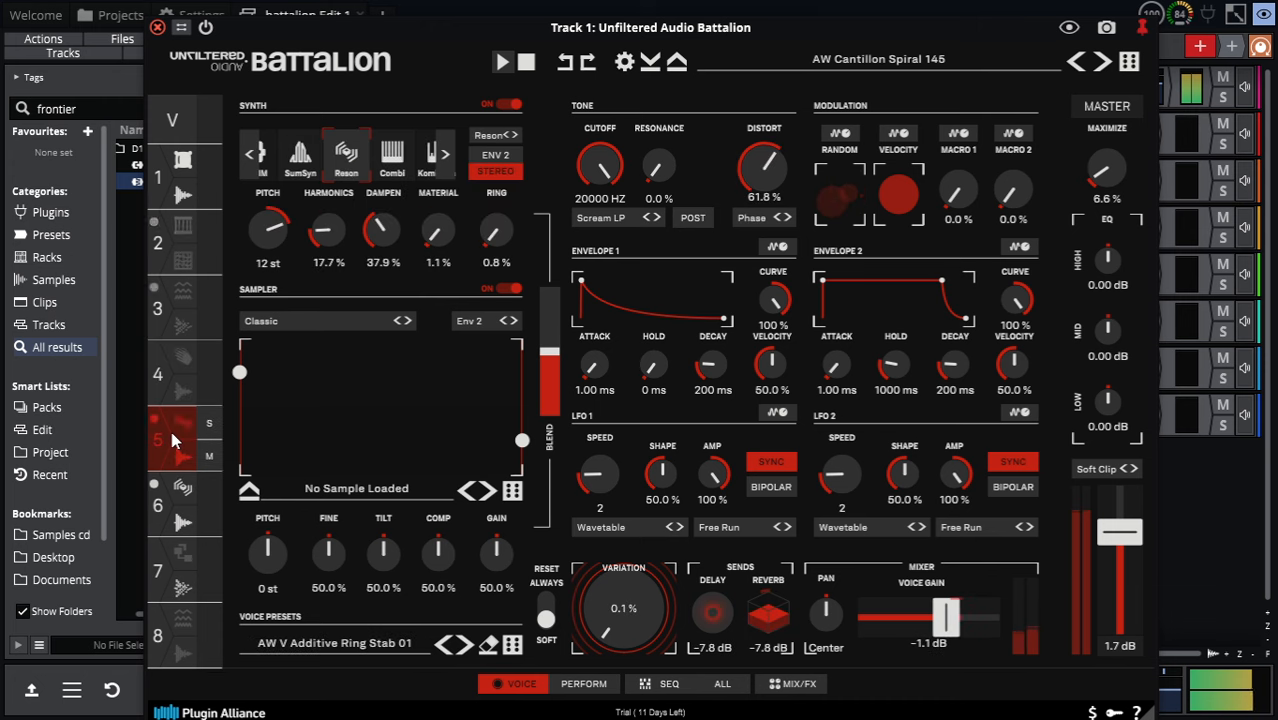
left_click(487, 492)
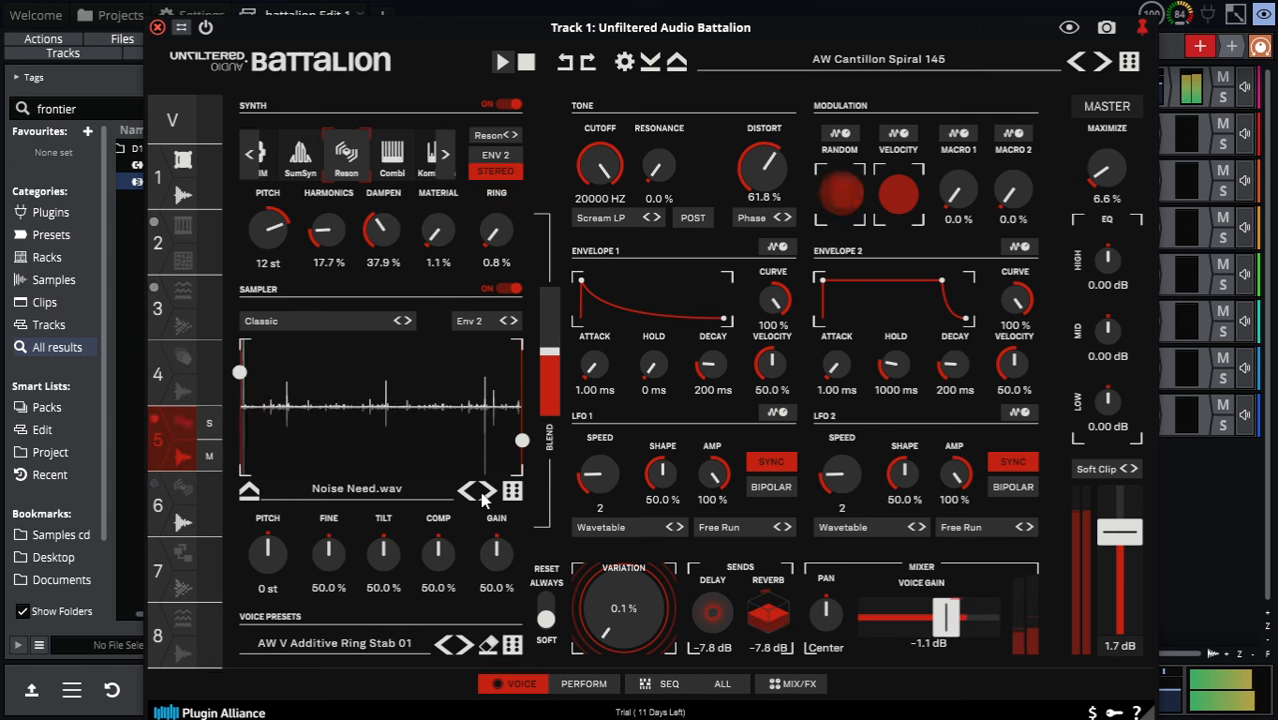
Apply the voice preset AW V Air Pillow Kick 01 to voice 5.
left_click(468, 645)
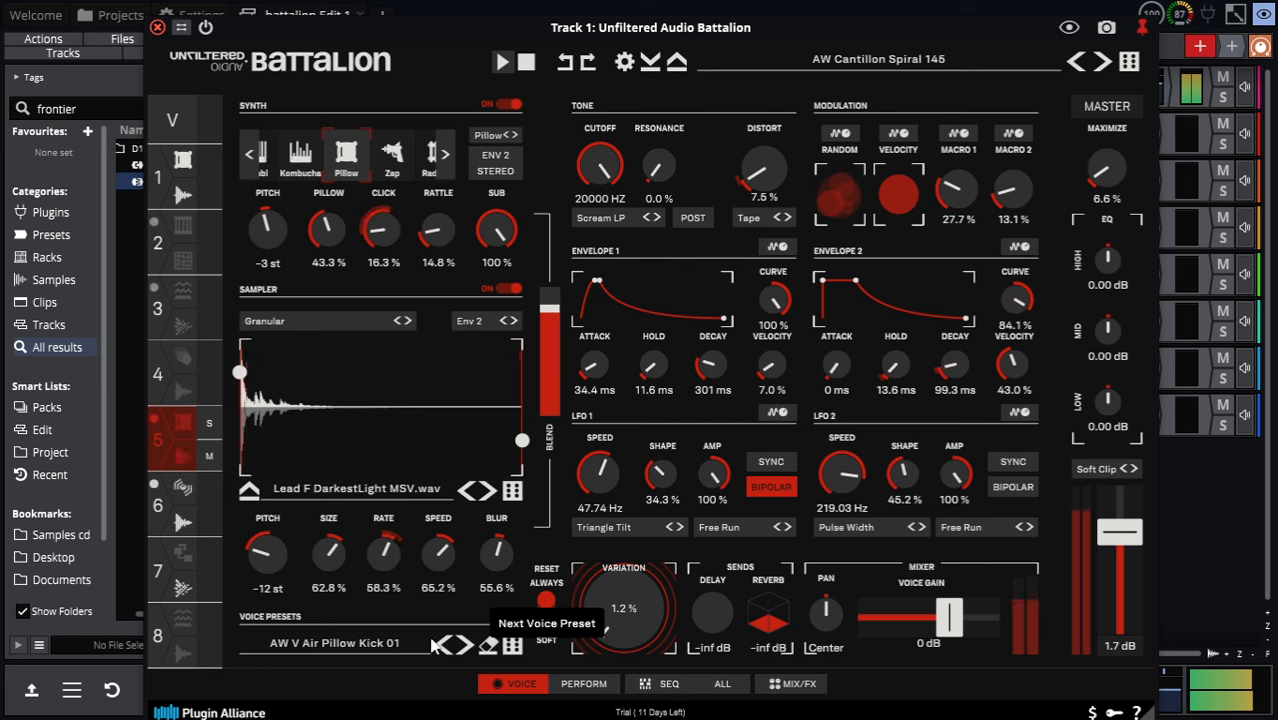
Try the Kombucha synth on voice 6, return it to Combi, and load Vocoder C Parlance.wav into its sampler.
left_click(160, 508)
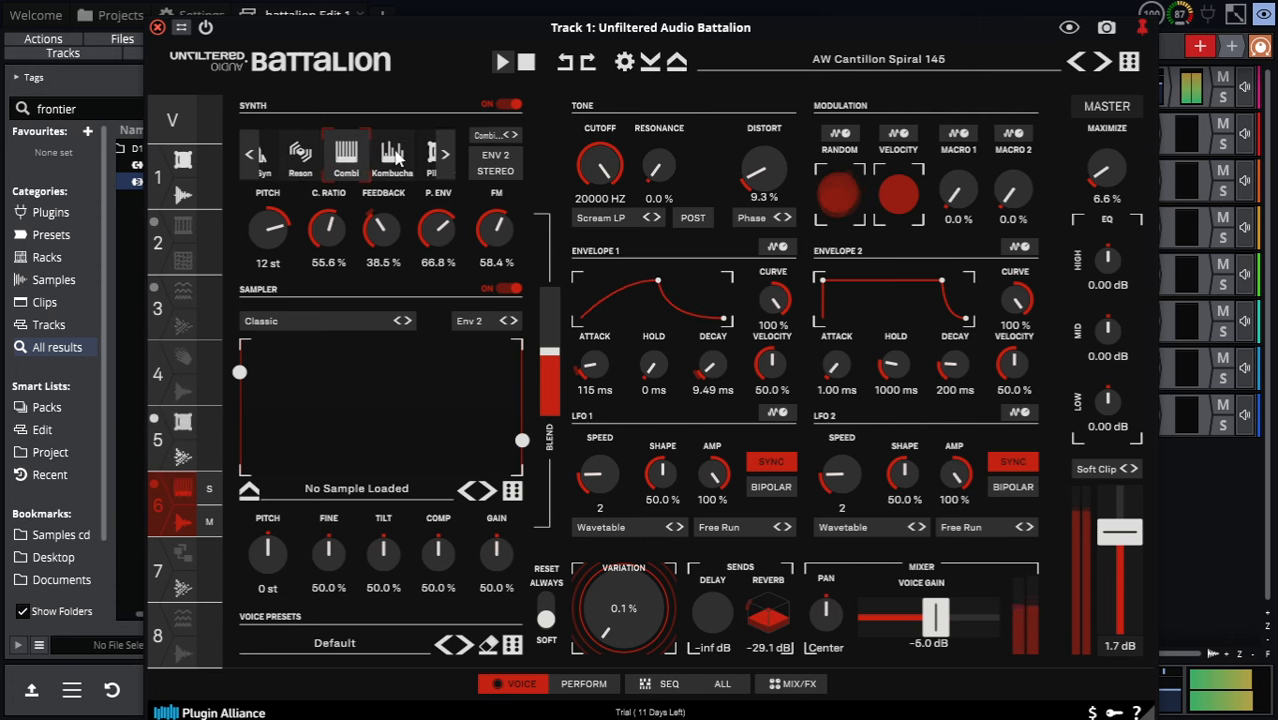
left_click(396, 160)
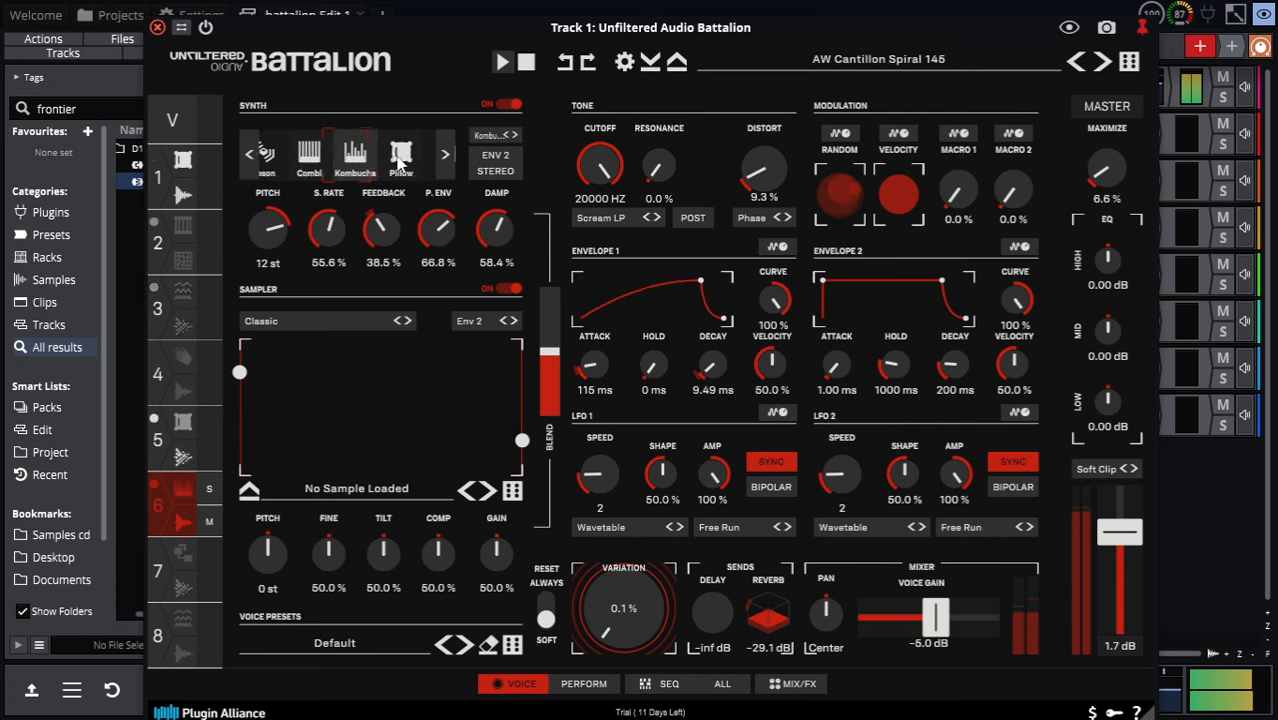
left_click(300, 156)
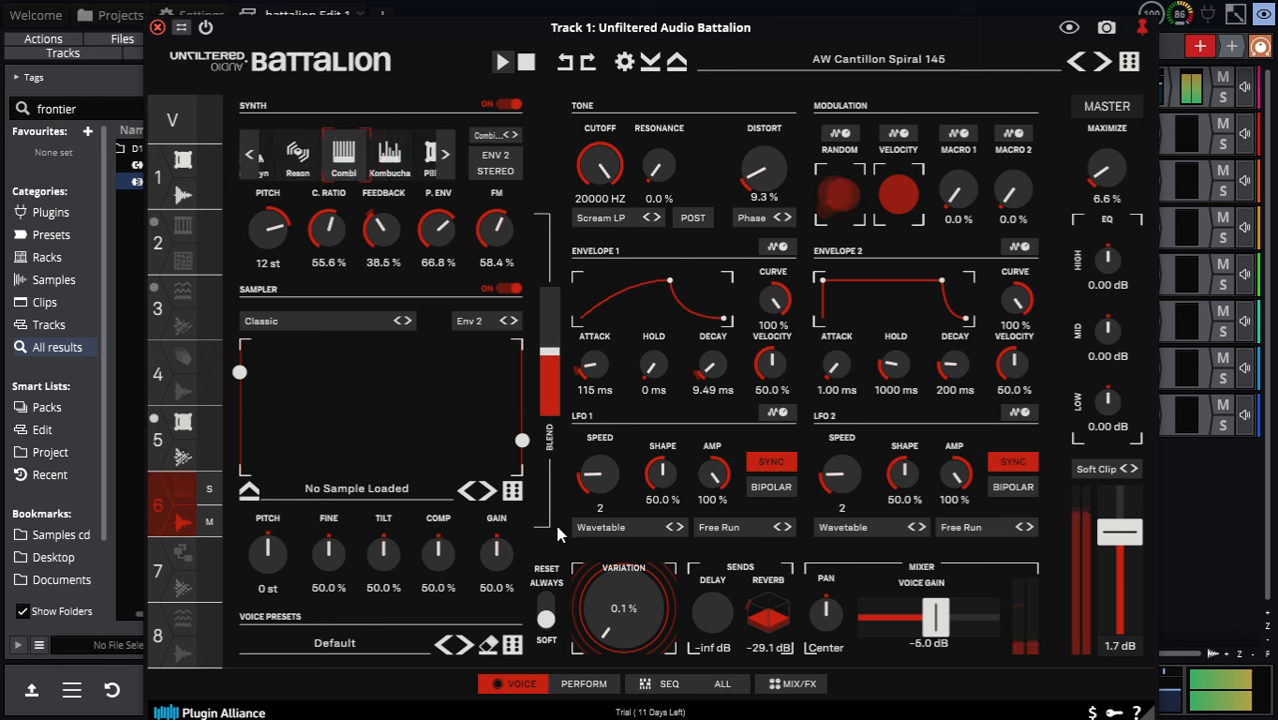
left_click(488, 490)
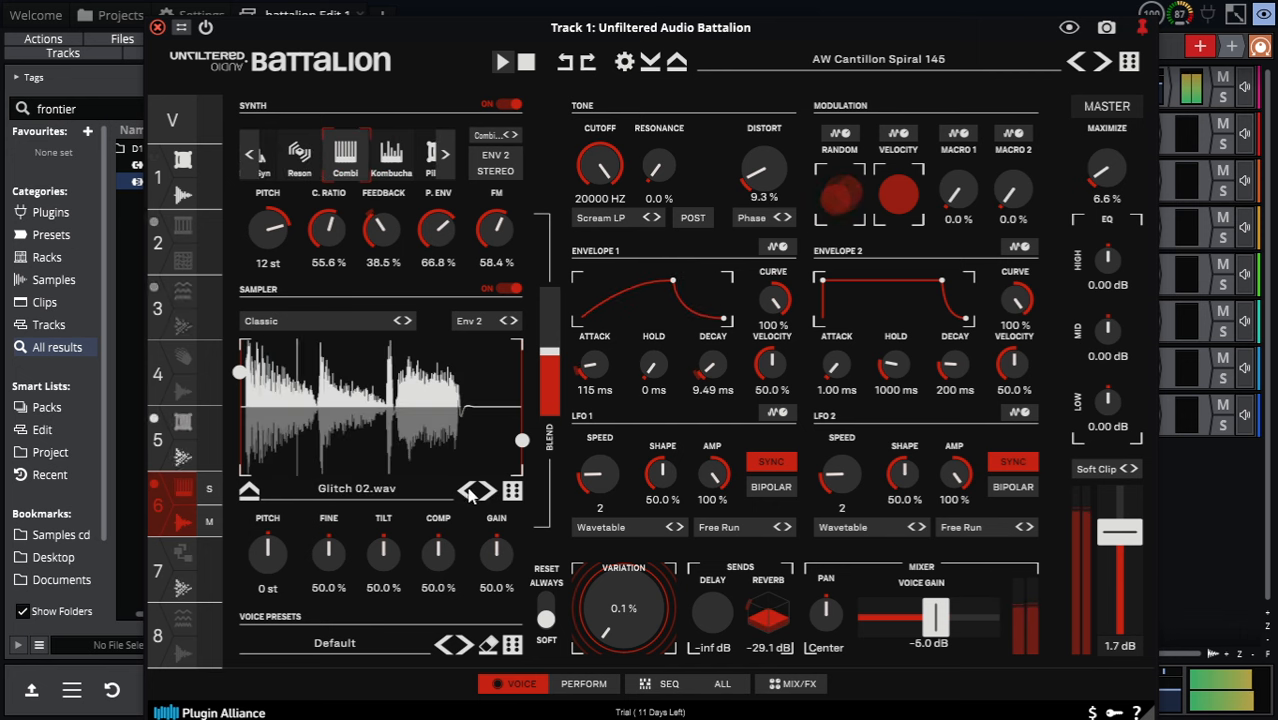
left_click(467, 490)
left_click(467, 490)
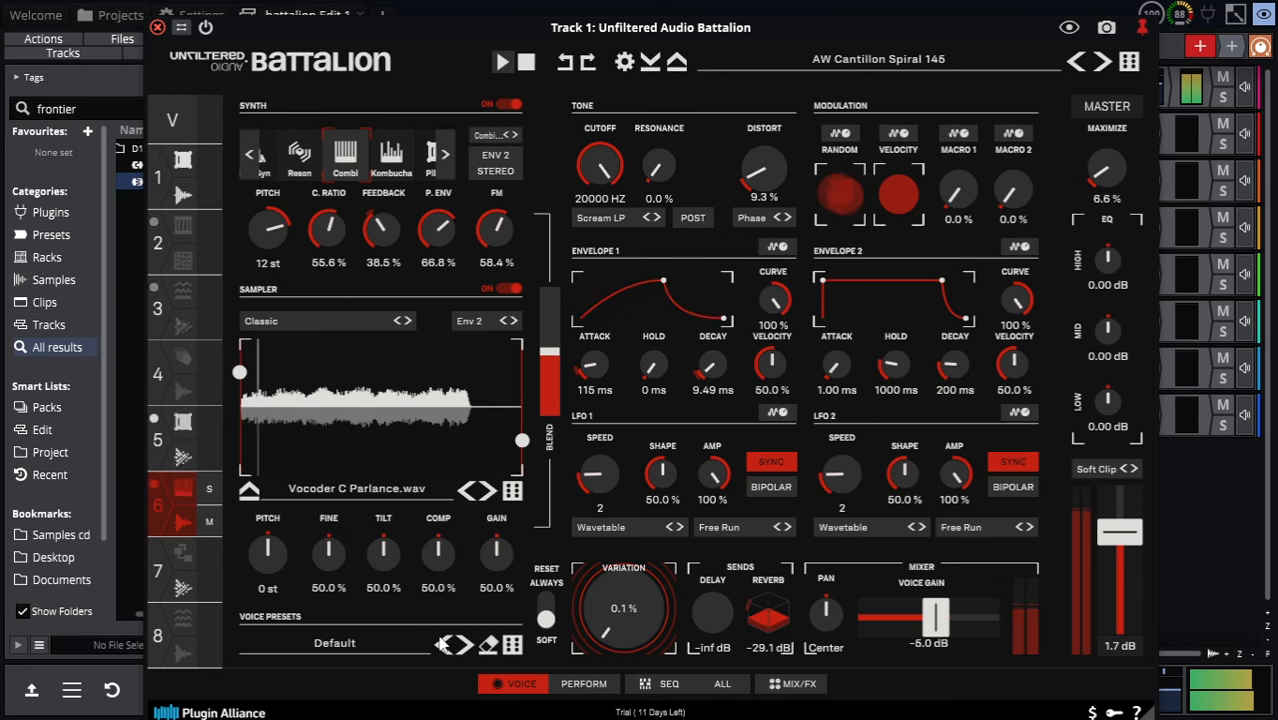
Step back through voice 6's presets to FM Deep Pluck and load Vocoder A# ExpandingMind.wav into its sampler.
left_click(443, 646)
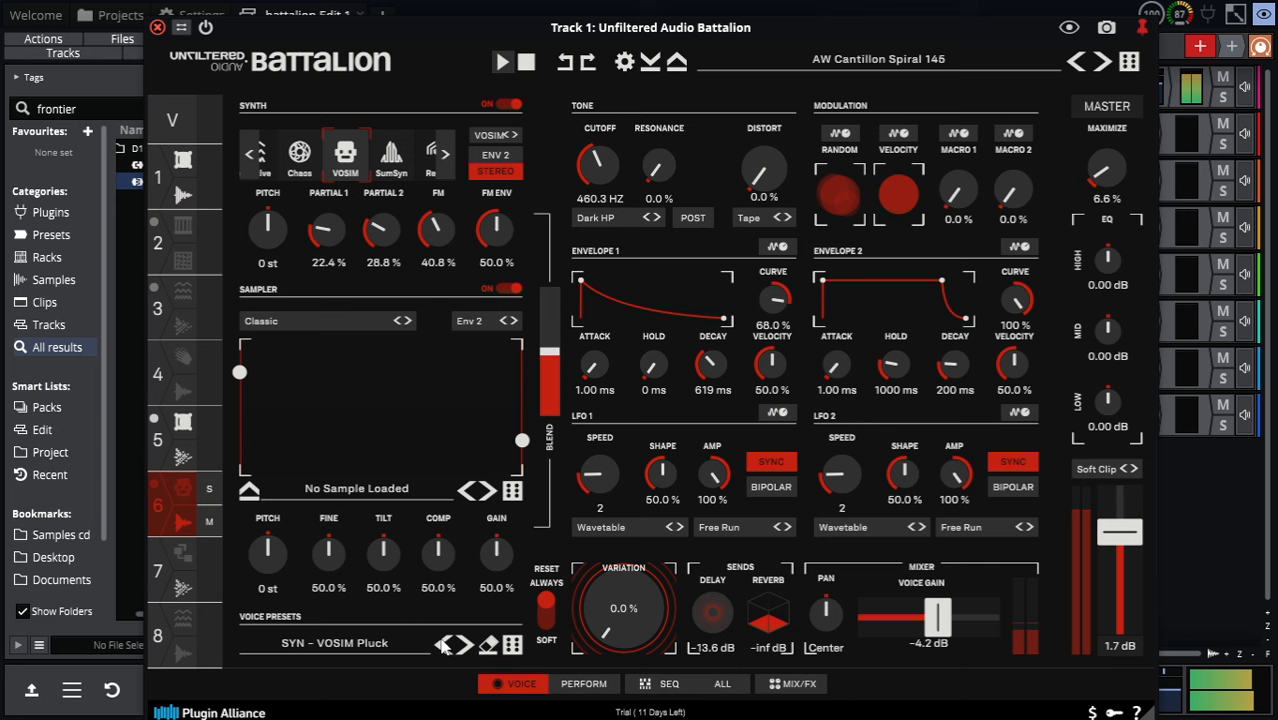
left_click(443, 646)
left_click(444, 647)
left_click(443, 646)
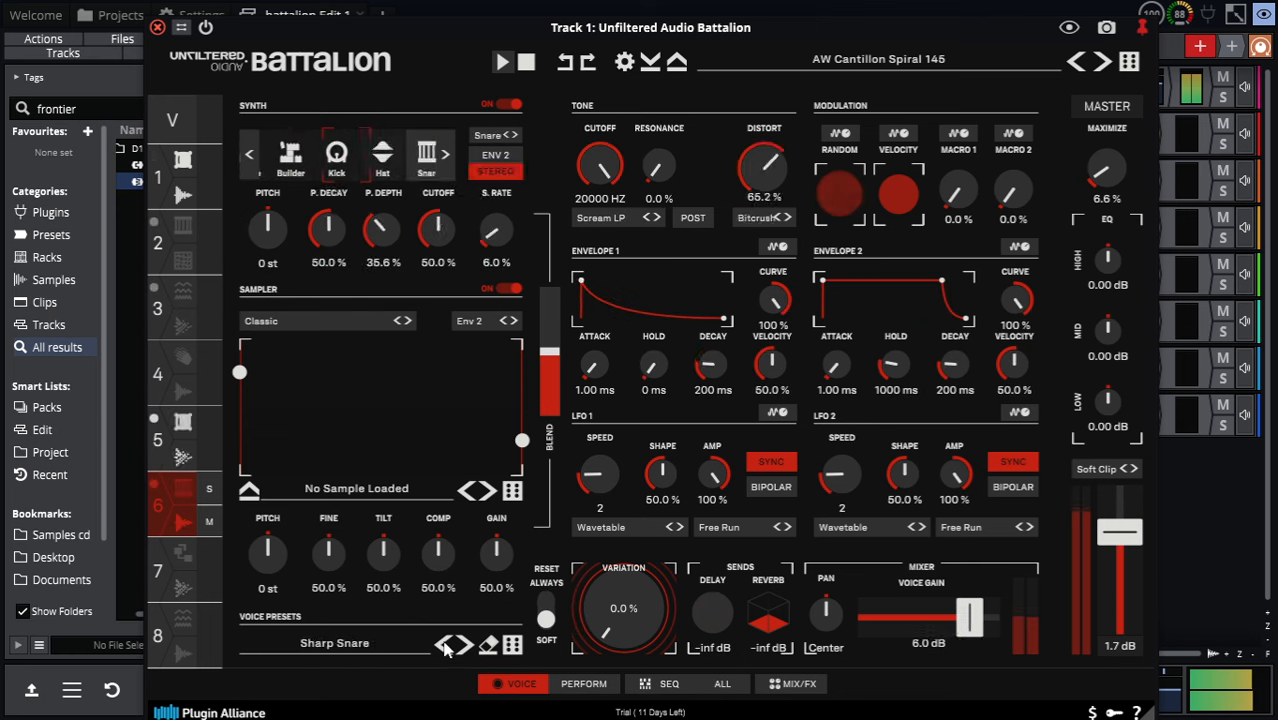
left_click(443, 646)
left_click(443, 646)
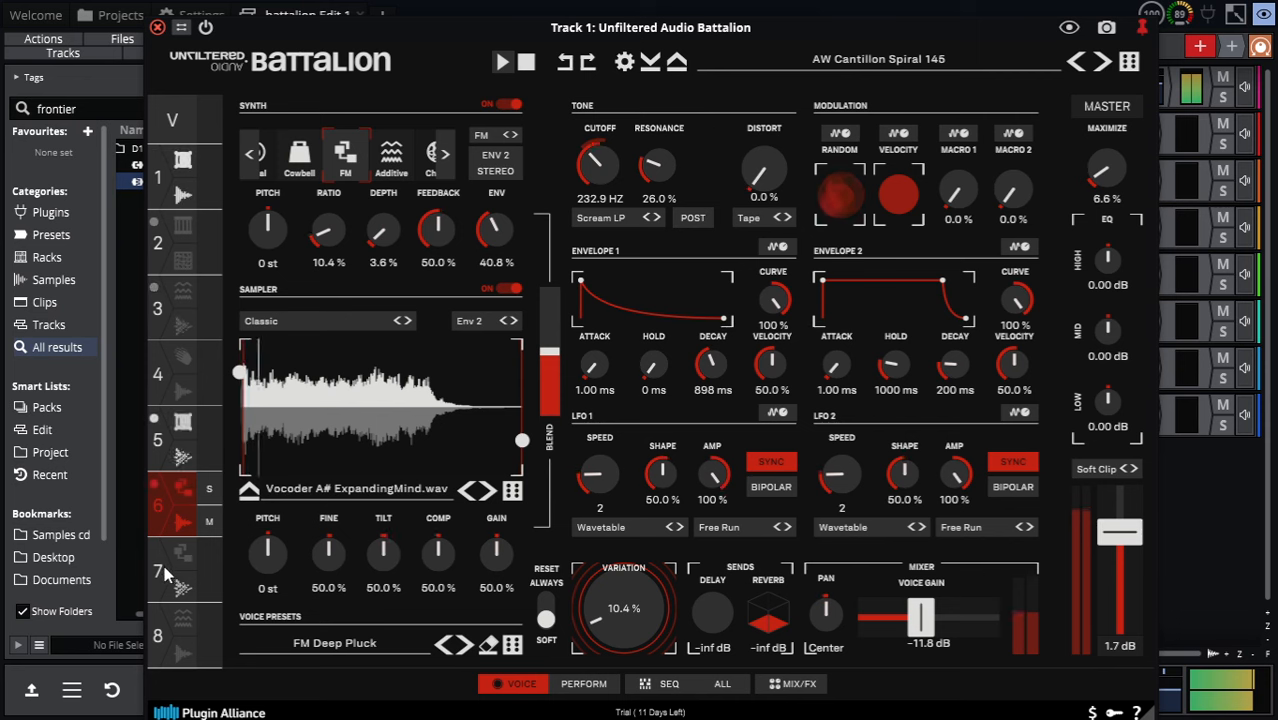
Apply the voice preset An FM Kick to voice 6 and set its sampler mode to Granular.
left_click(443, 646)
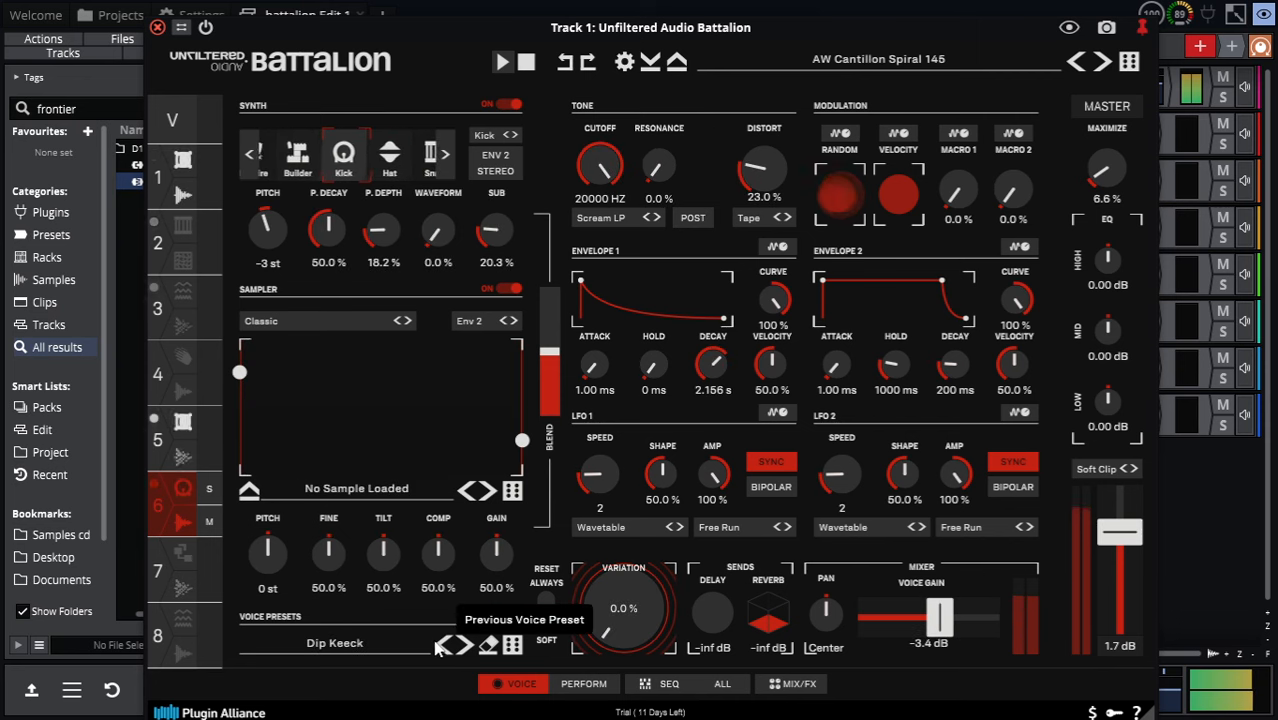
left_click(443, 646)
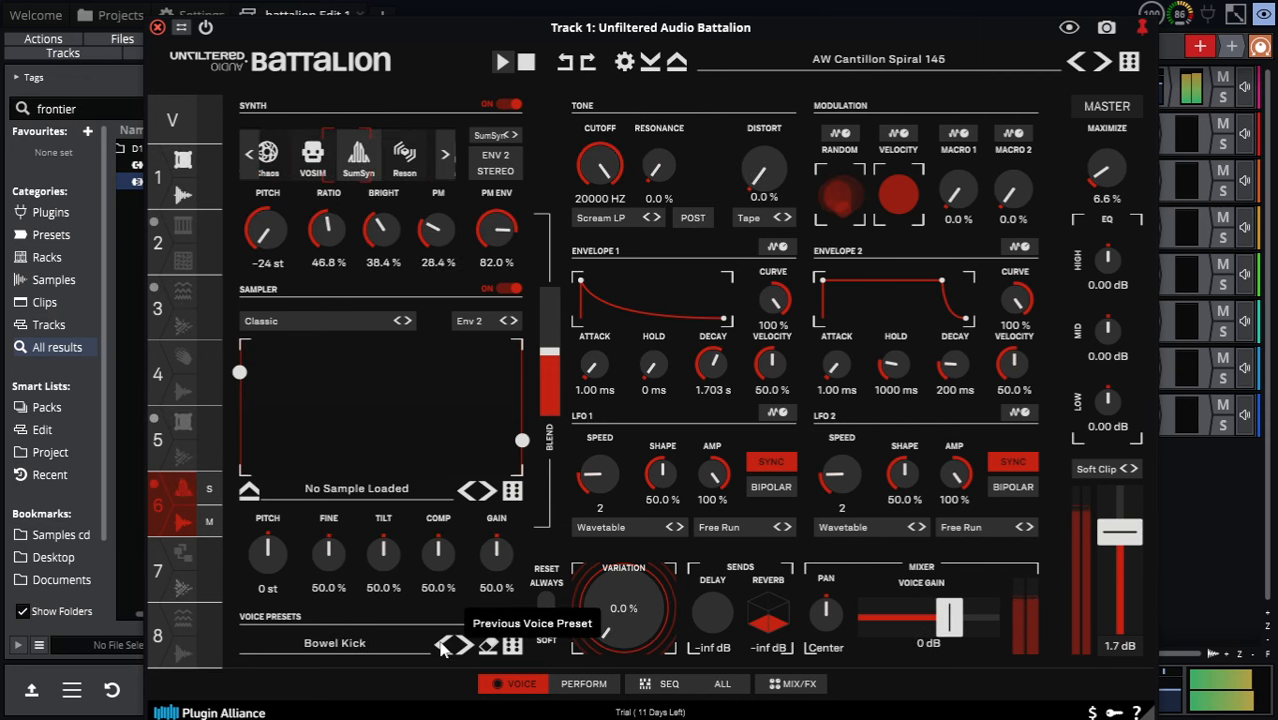
left_click(445, 646)
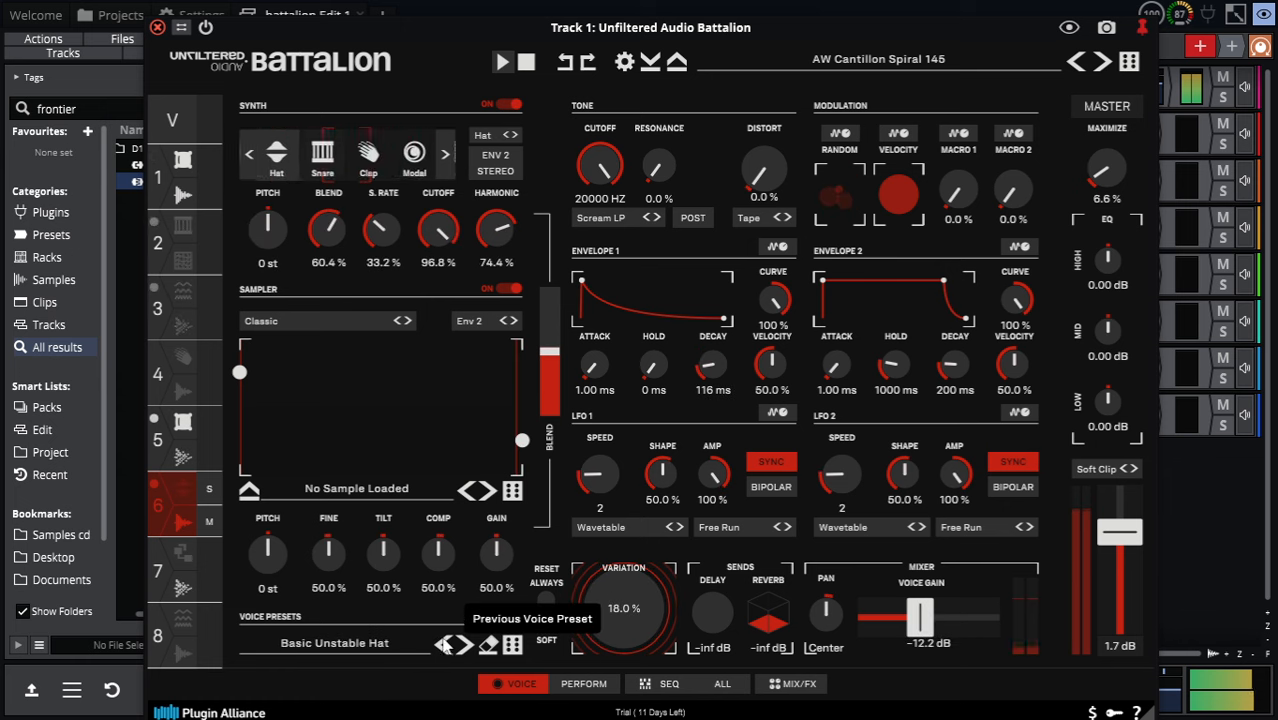
left_click(443, 646)
left_click(443, 646)
left_click(300, 320)
left_click(300, 397)
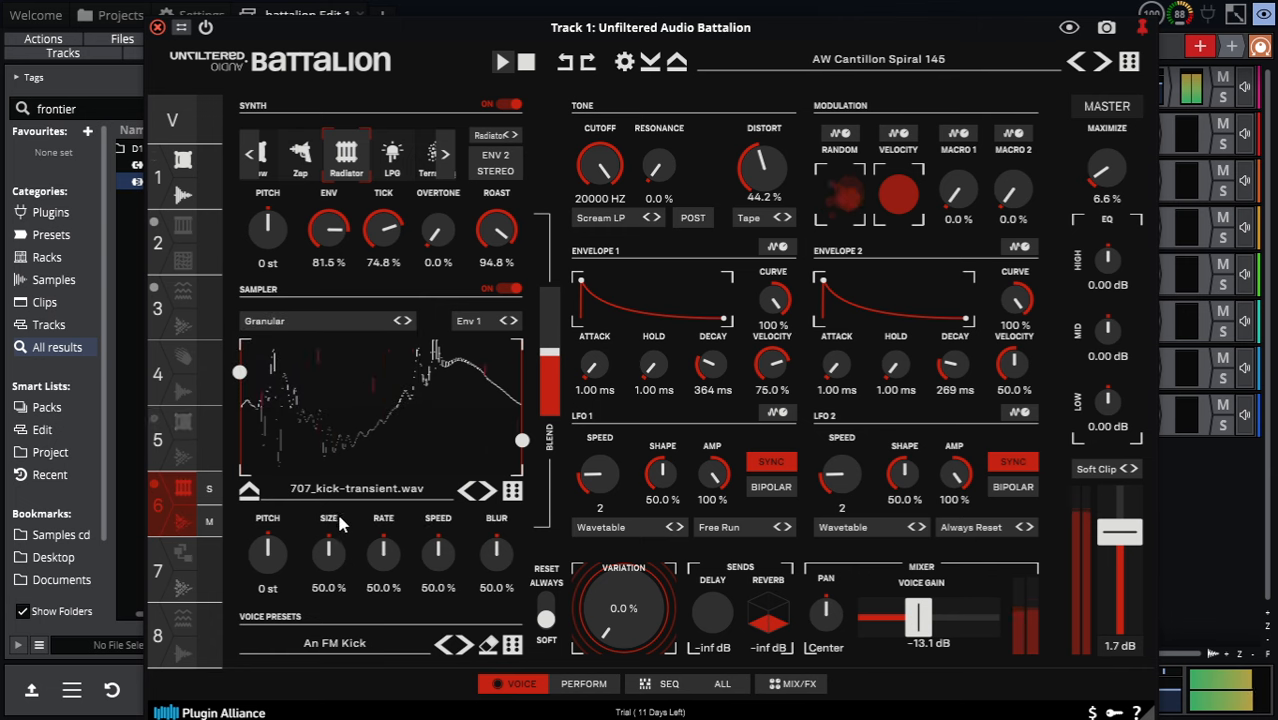
Apply the voice preset Spring Break to voice 7 and load Glitch 01.wav into its sampler.
left_click(165, 578)
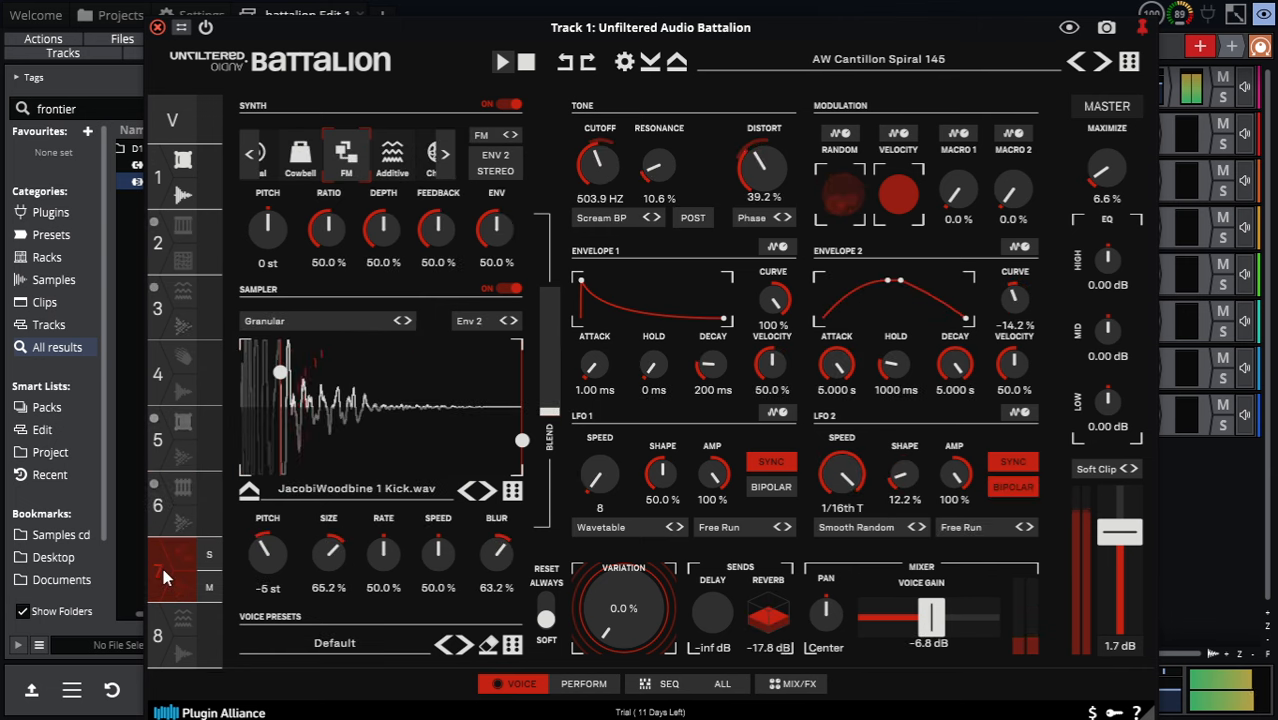
left_click(487, 491)
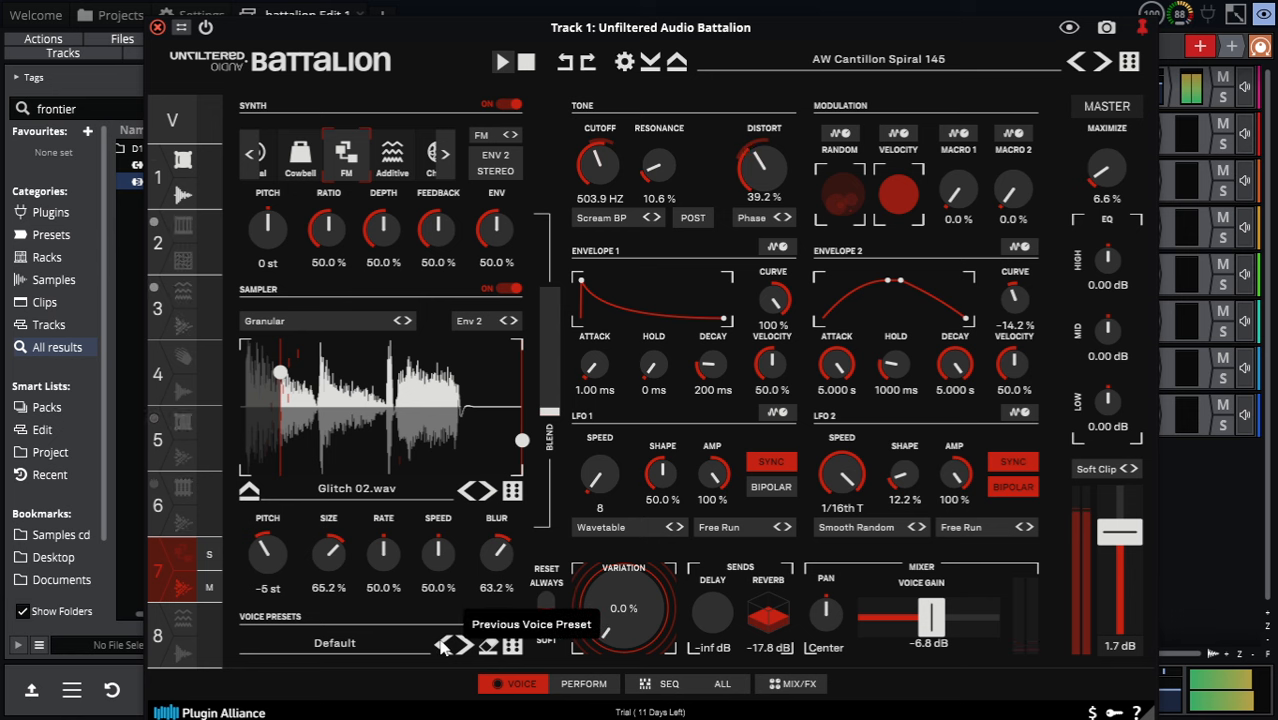
left_click(443, 645)
left_click(443, 645)
left_click(443, 645)
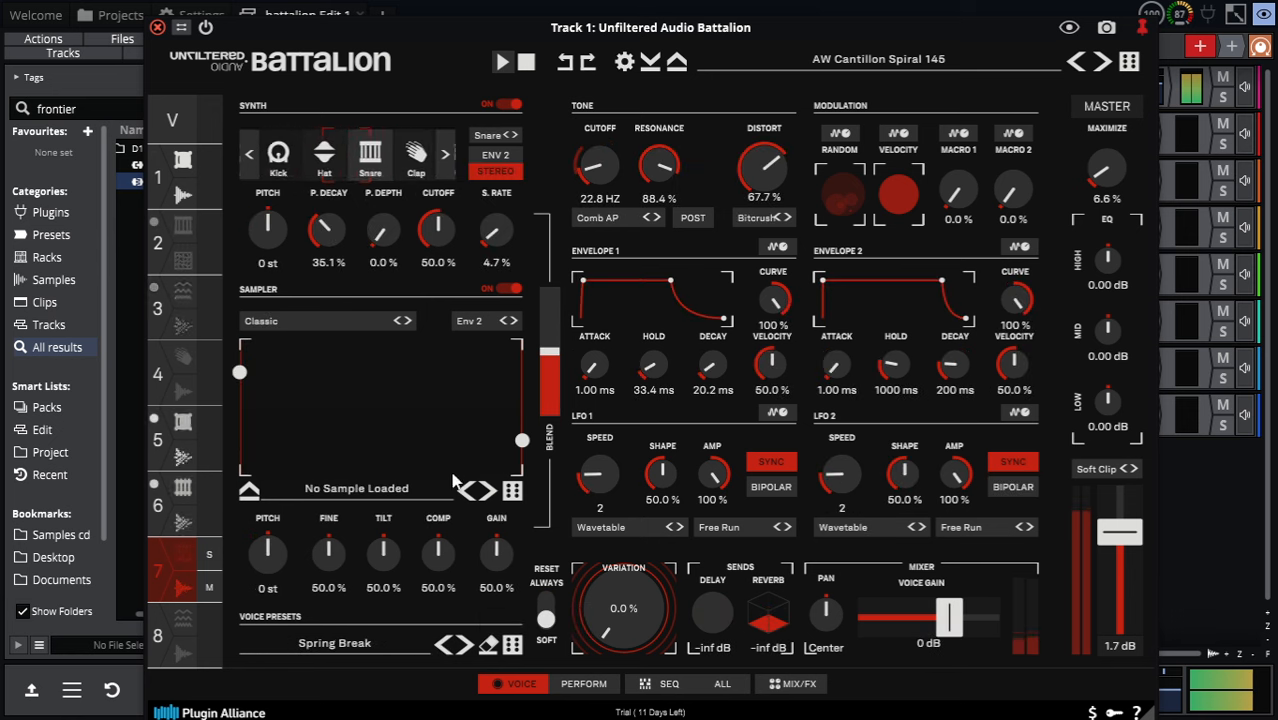
left_click(466, 492)
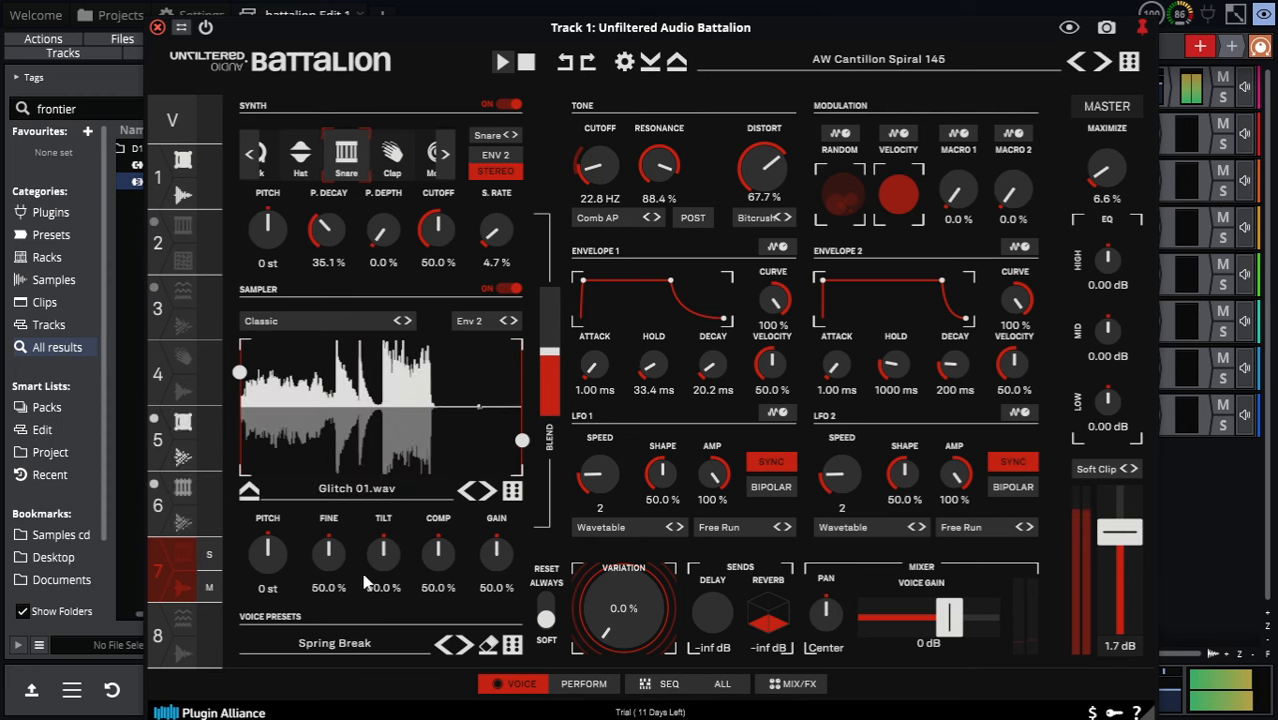
left_click(181, 564)
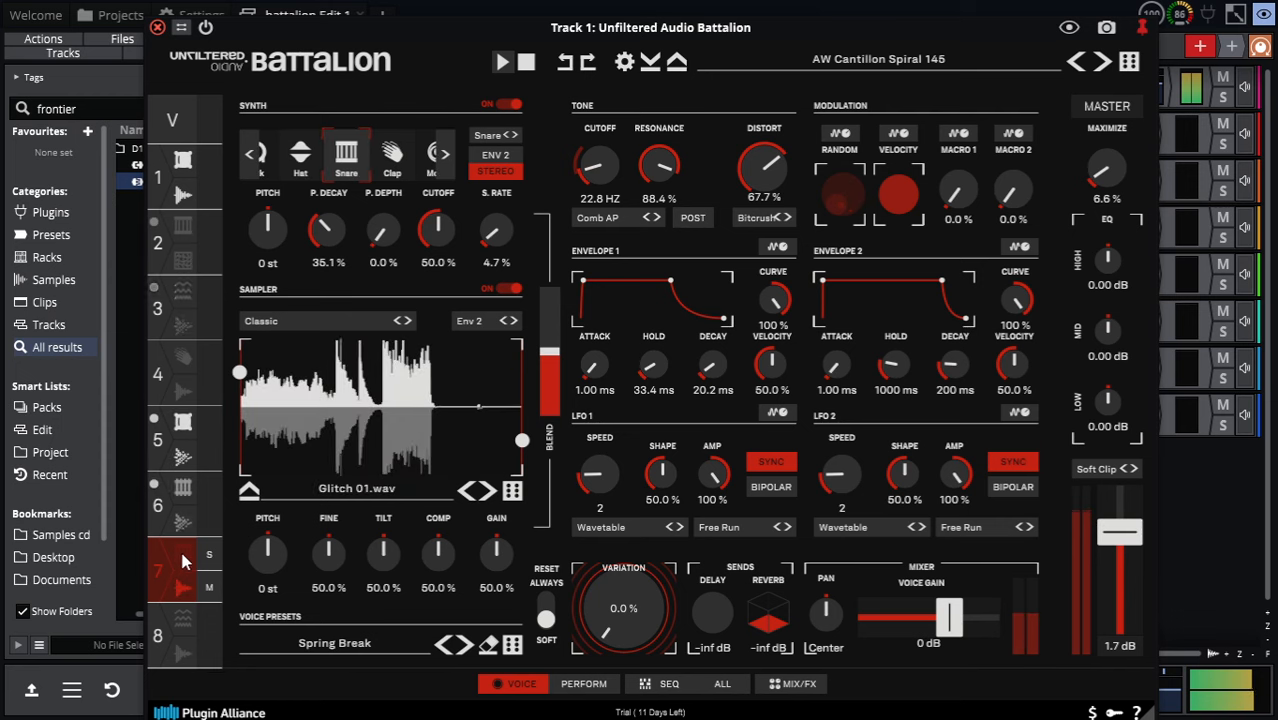
Load the sample Vocoder C Parlance.wav into voice 8's sampler.
left_click(161, 631)
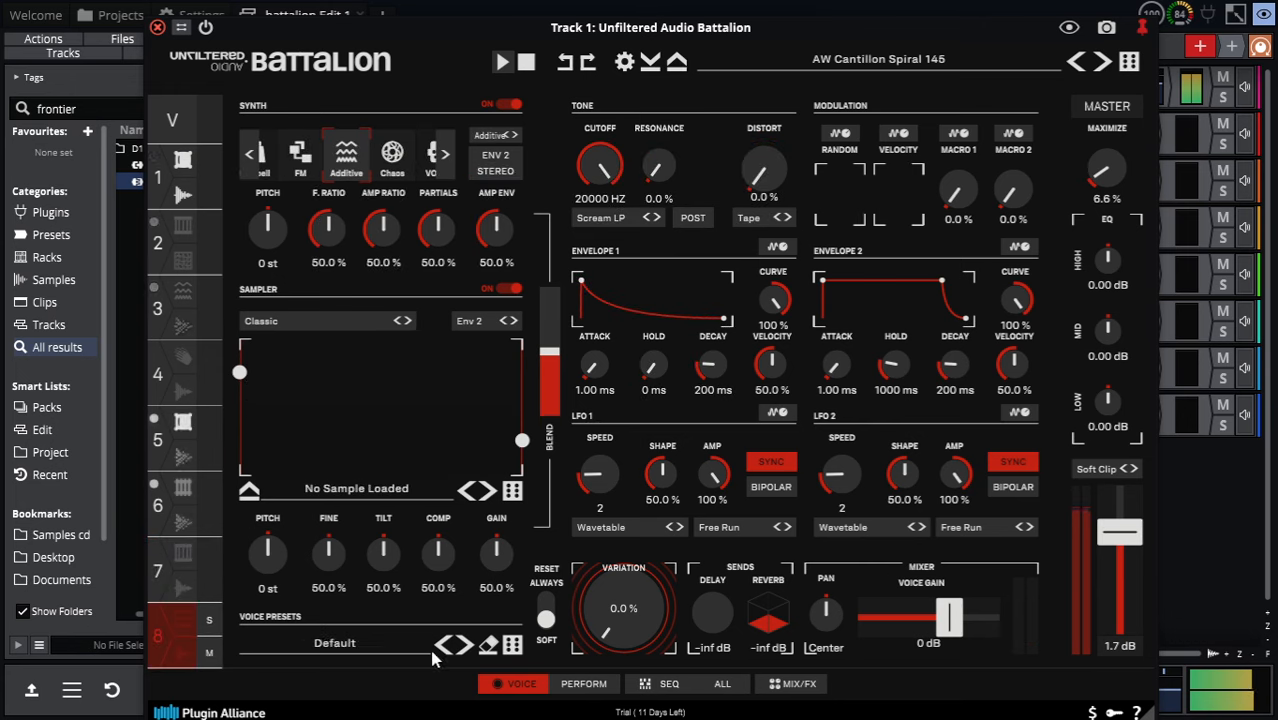
left_click(472, 493)
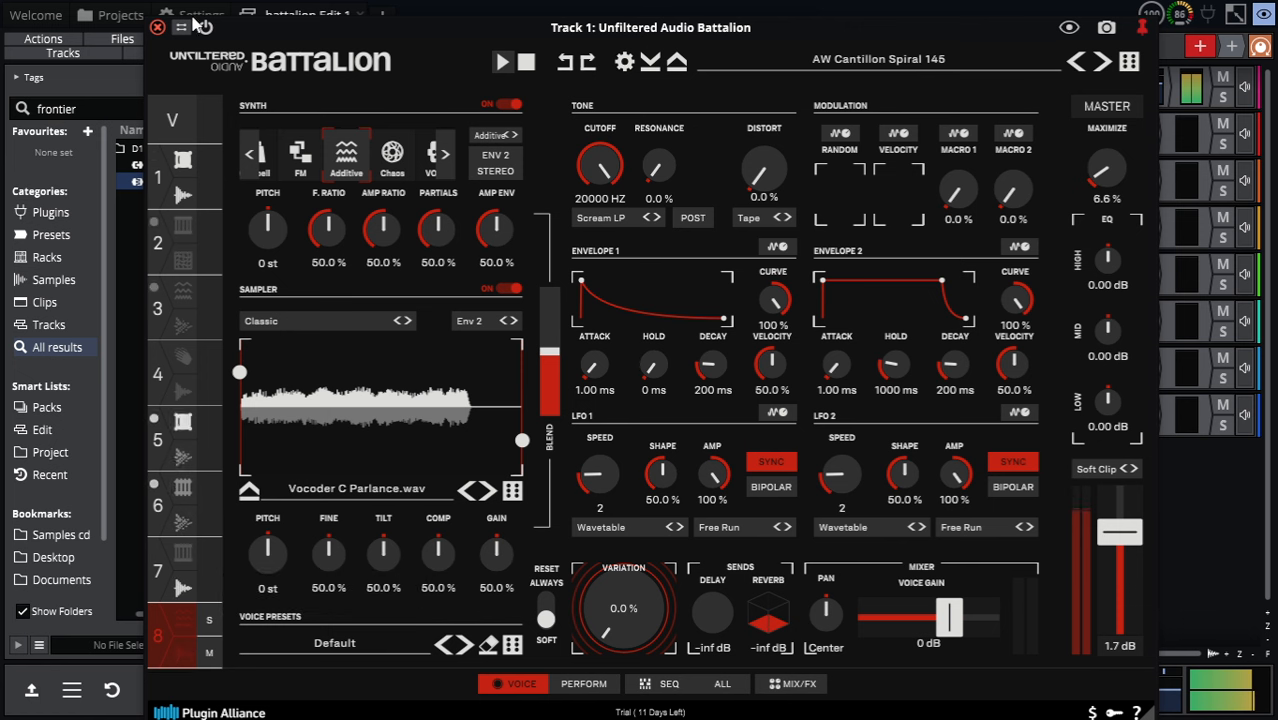
Load the kit preset AW Ceaseless Pining 132 and put Chord Bm KingsCrown MSV.wav into voice 2's sampler.
left_click(1101, 63)
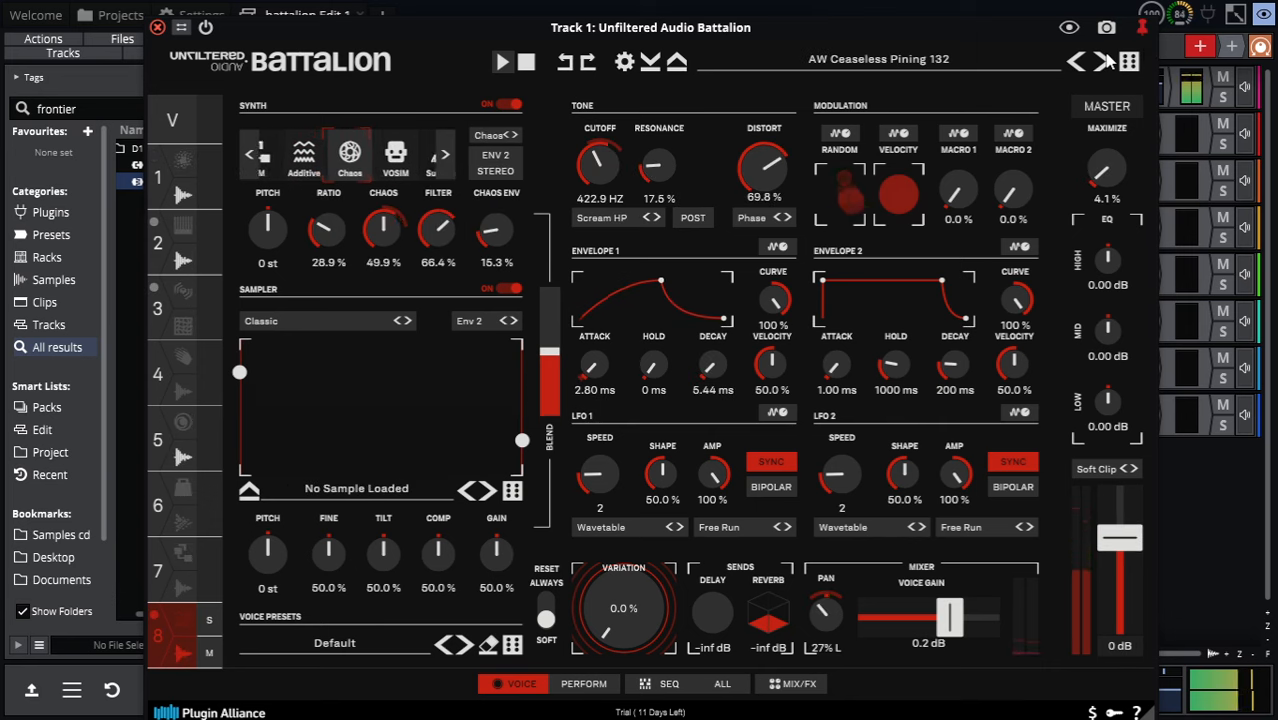
left_click(174, 226)
left_click(485, 490)
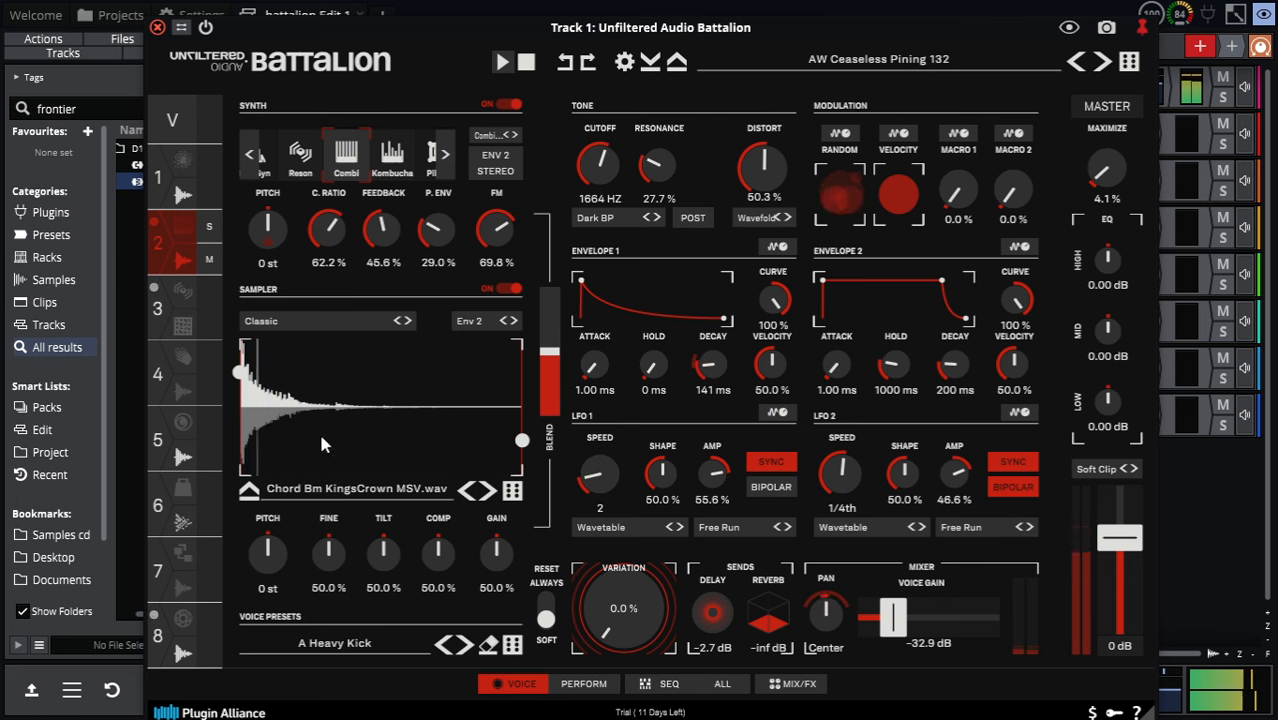
Browse samples for voice 1 and load Perc RideHigh.wav into its sampler.
left_click(183, 170)
left_click(467, 490)
left_click(467, 490)
left_click(467, 490)
left_click(467, 490)
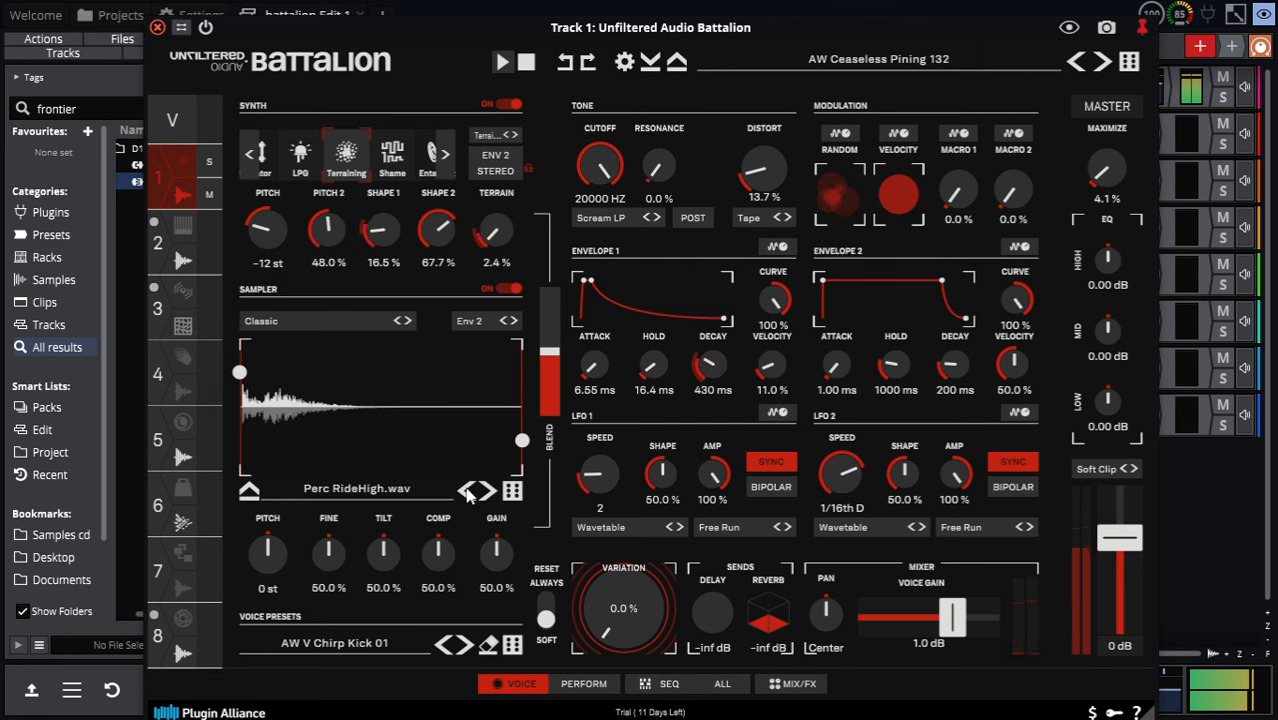
Check the settings of voices 2 and 3 and load Noise Beacons.wav into voice 5's sampler.
left_click(167, 226)
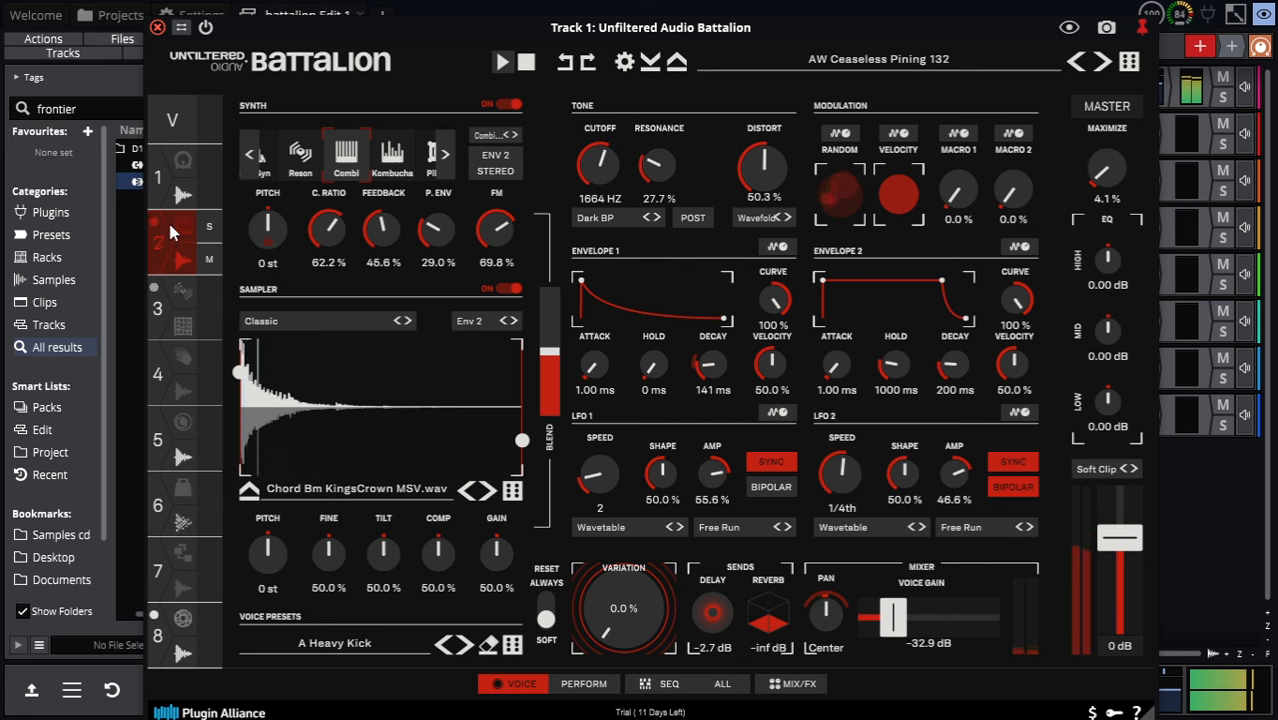
left_click(170, 296)
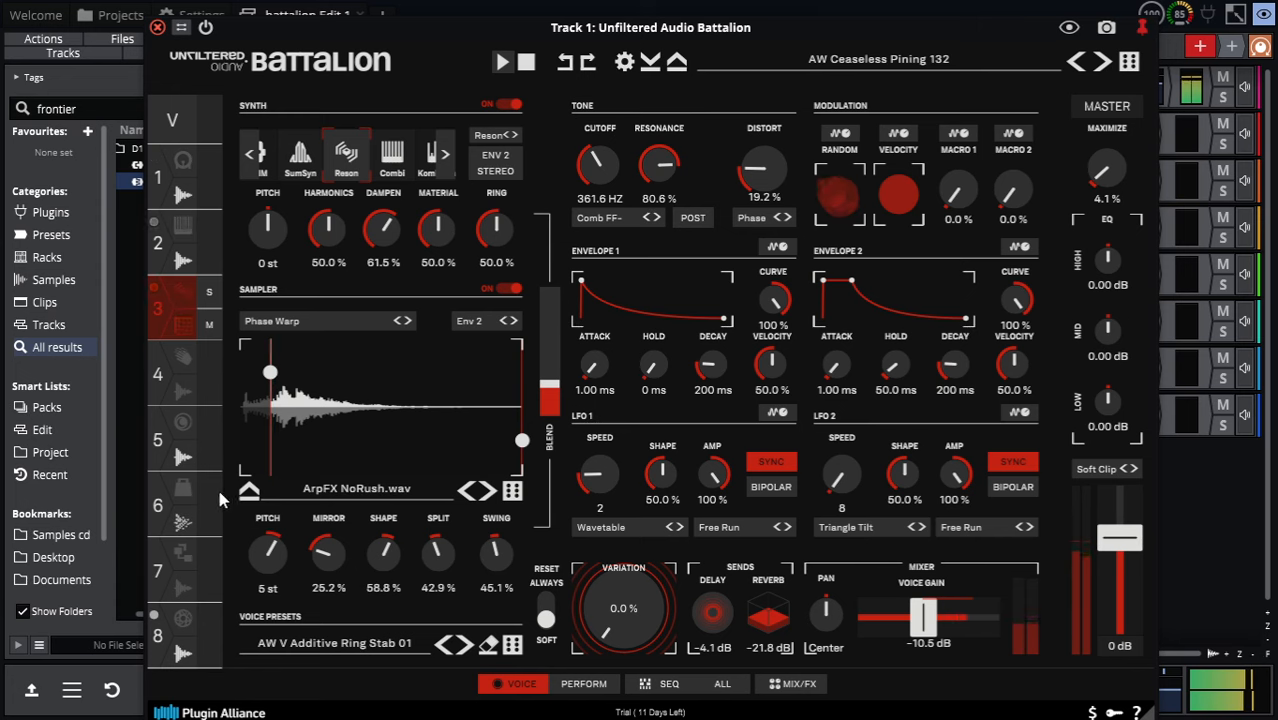
left_click(170, 437)
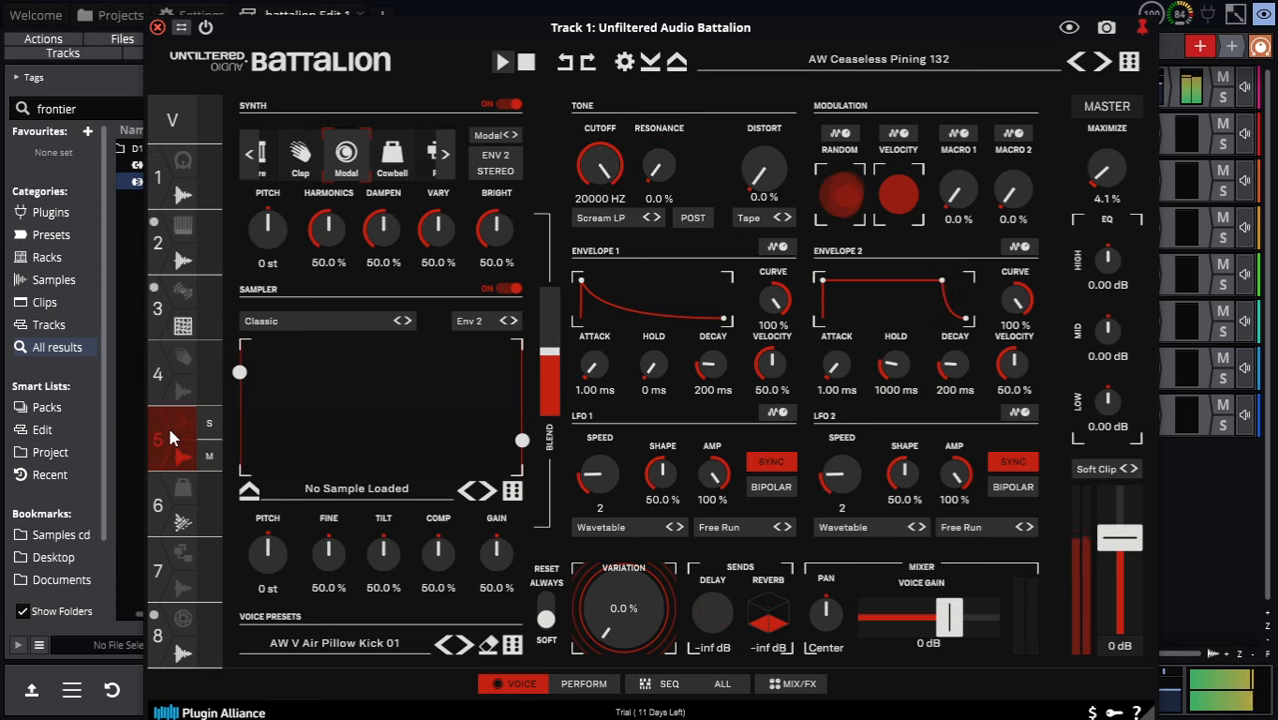
left_click(467, 492)
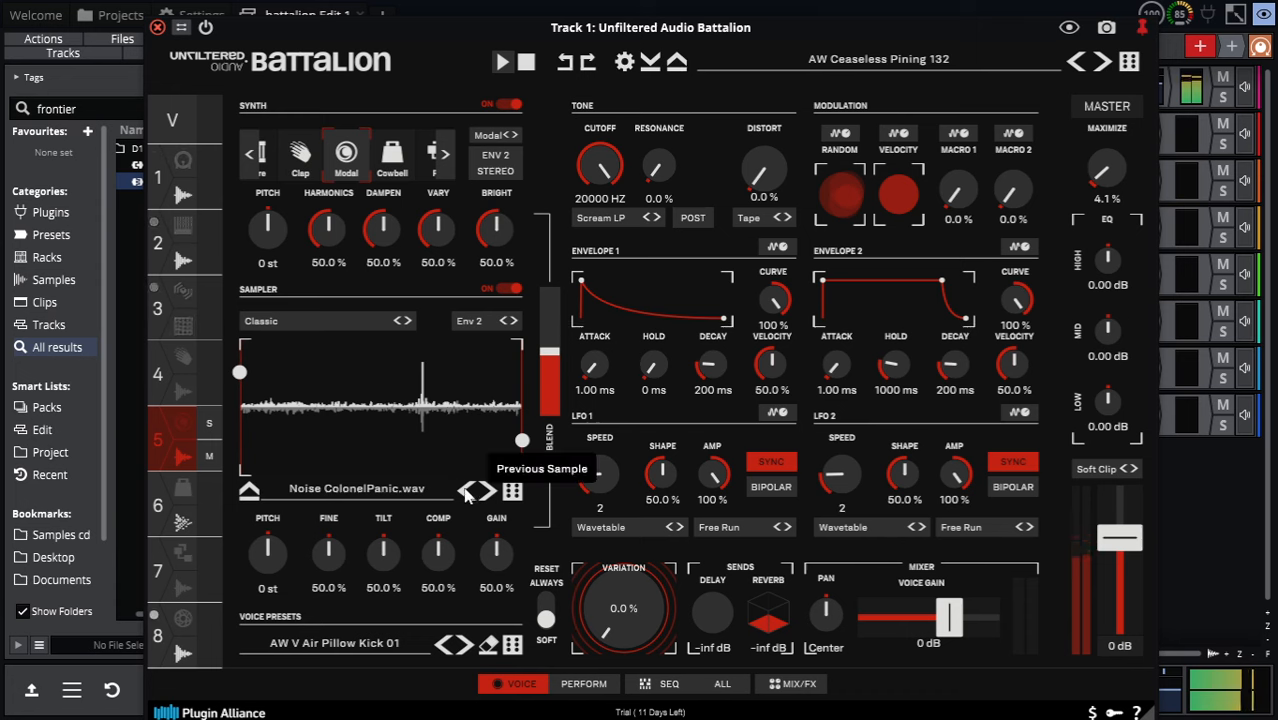
left_click(467, 492)
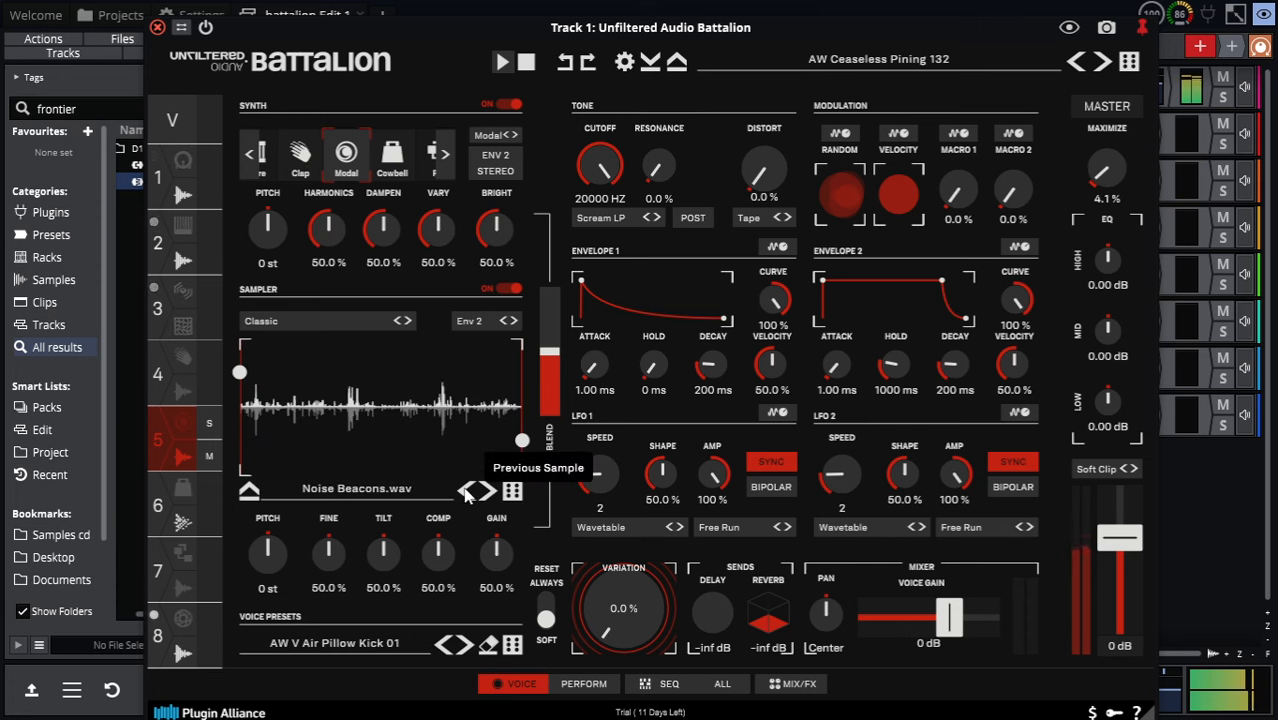
Load Theremin Kickboxer.wav into the soloed voice 6's sampler and check voice 8's settings.
left_click(160, 500)
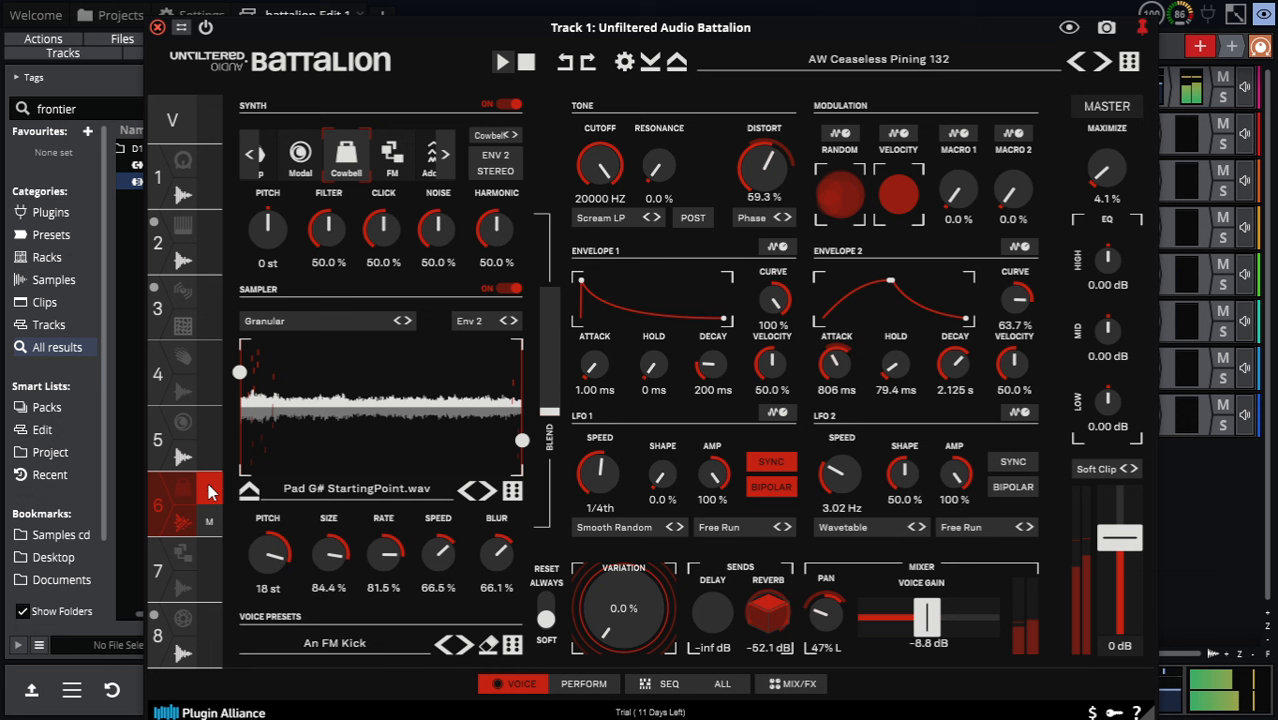
left_click(470, 492)
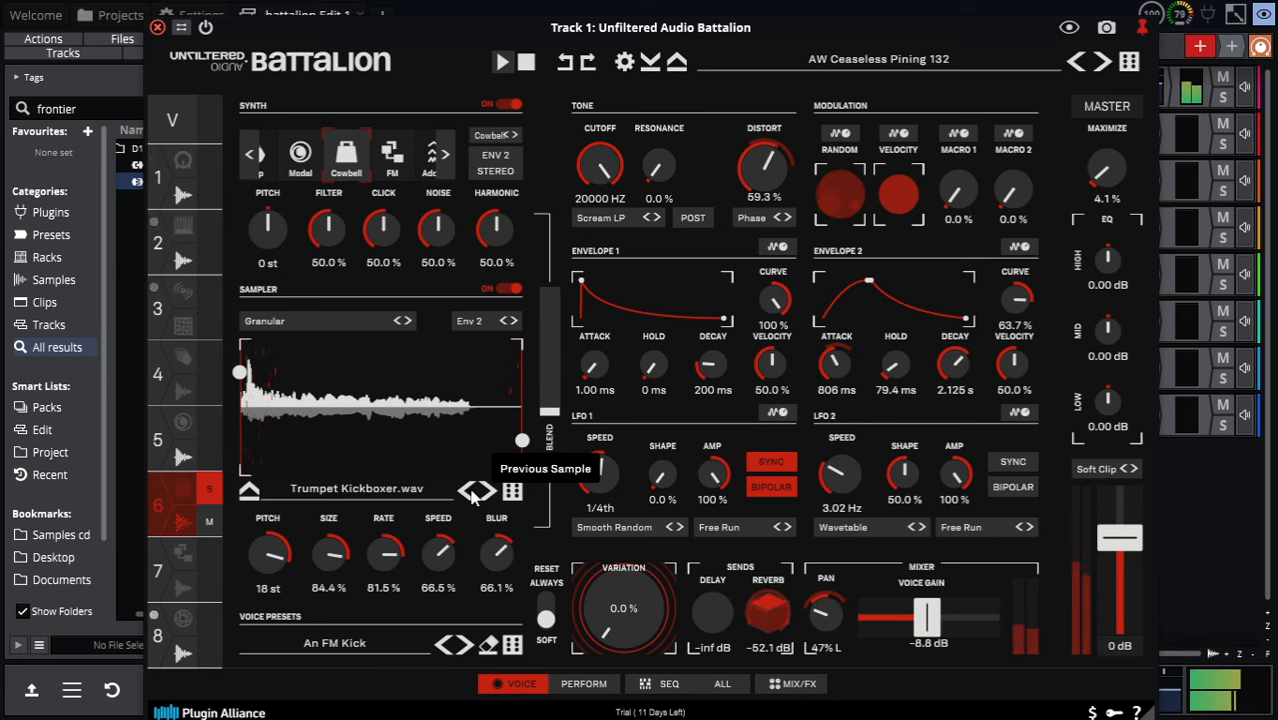
left_click(471, 493)
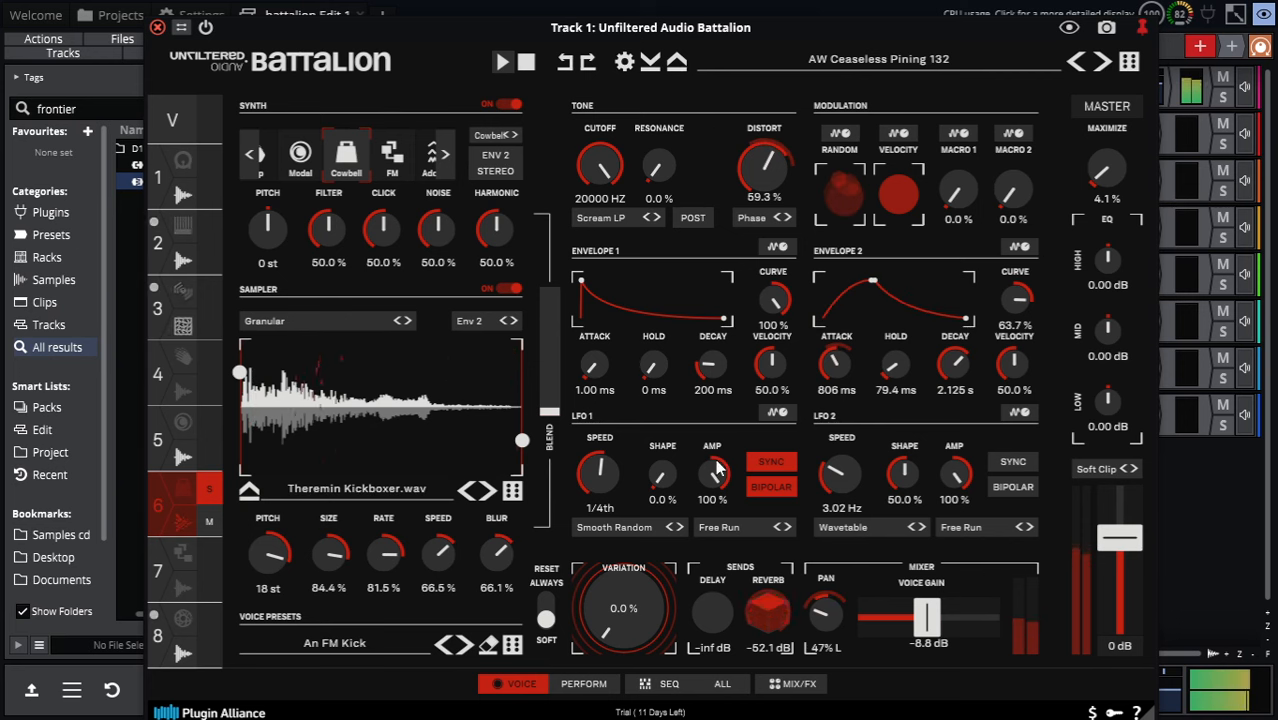
left_click(164, 628)
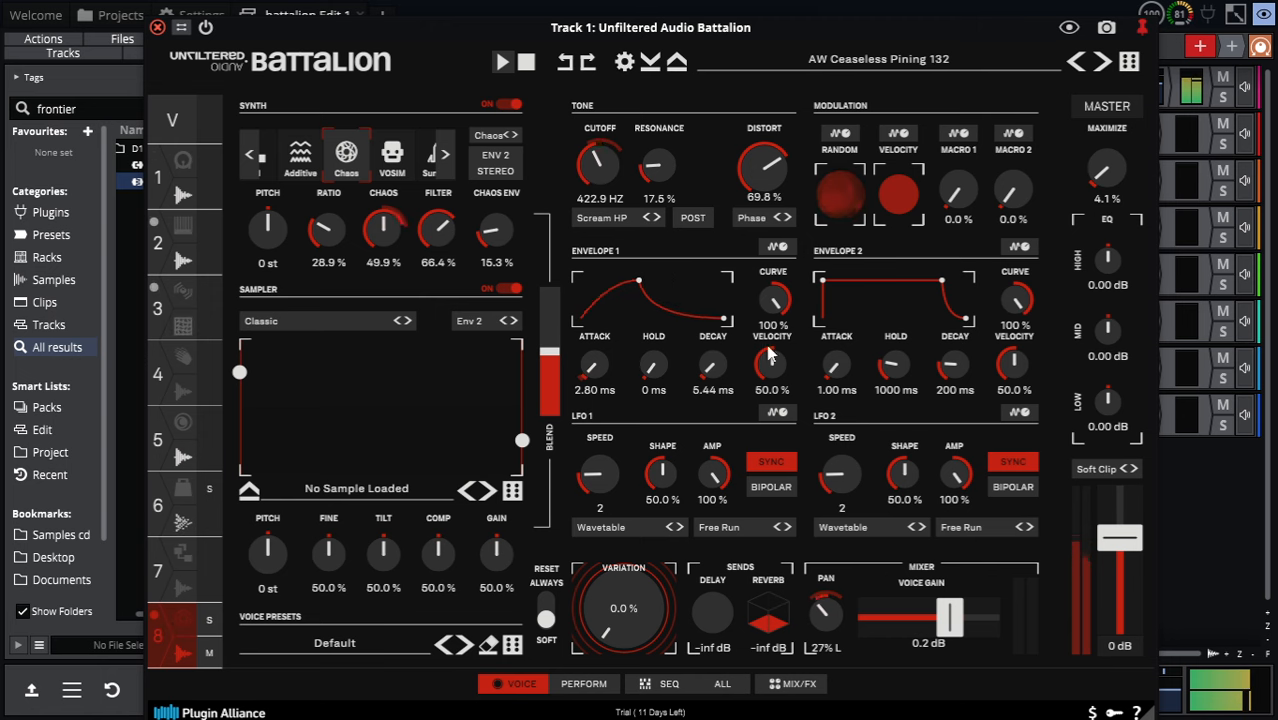
Load the kit preset AW Clandestine Communications 128 and view its performance controls and voice 8's step sequencer.
left_click(1102, 62)
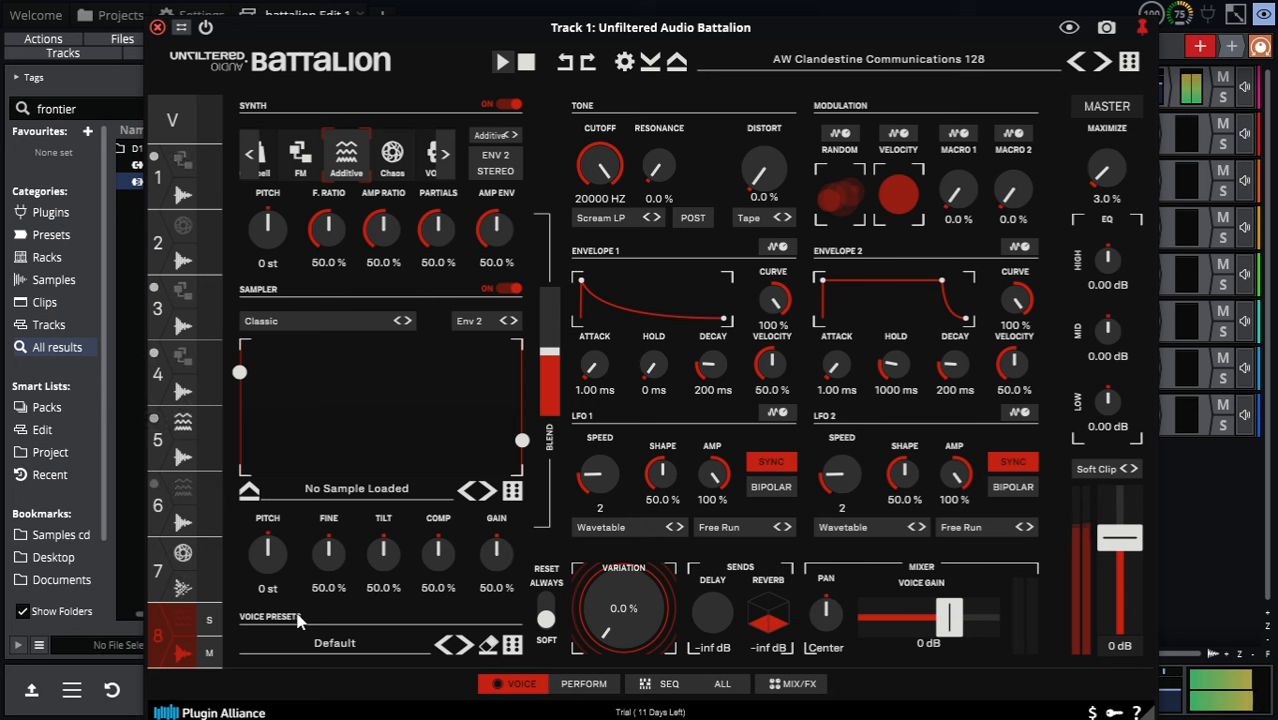
left_click(584, 684)
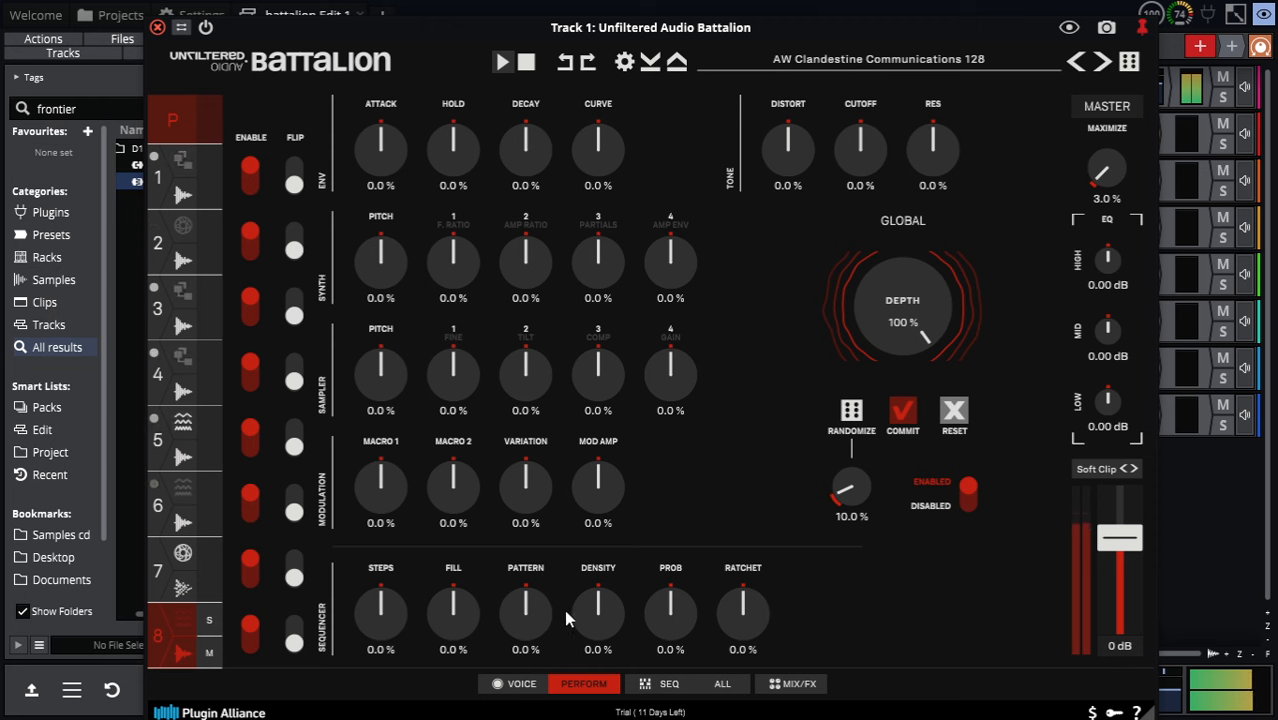
left_click(664, 686)
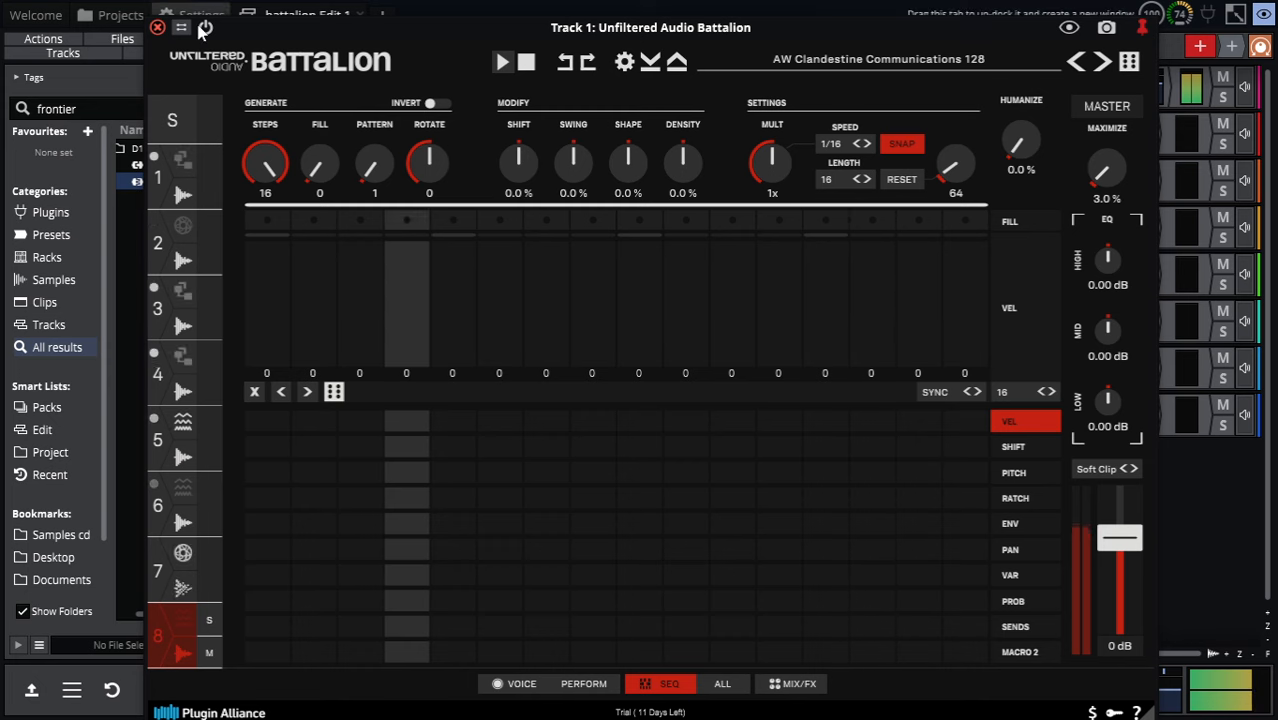
Stop Battalion's sequencer, close its window, and inspect the KClip Zero and Frontier settings on the master track.
left_click(527, 63)
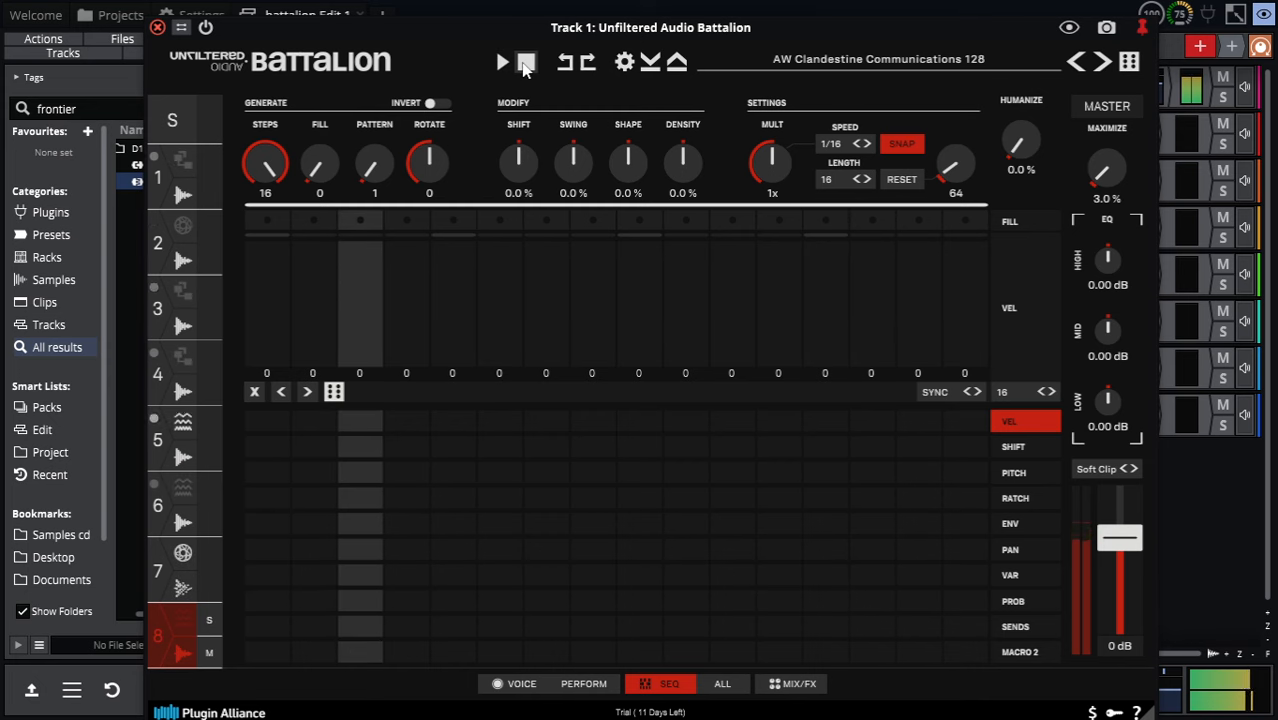
left_click(157, 28)
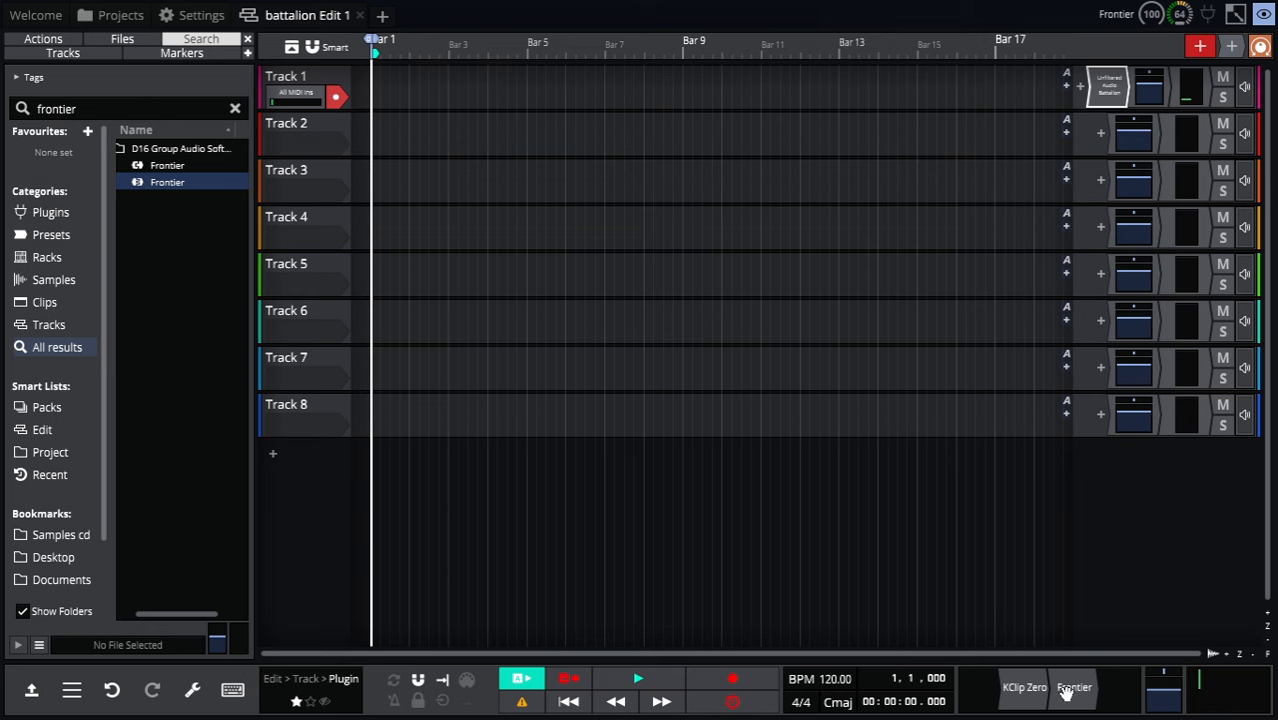
double_click(1010, 692)
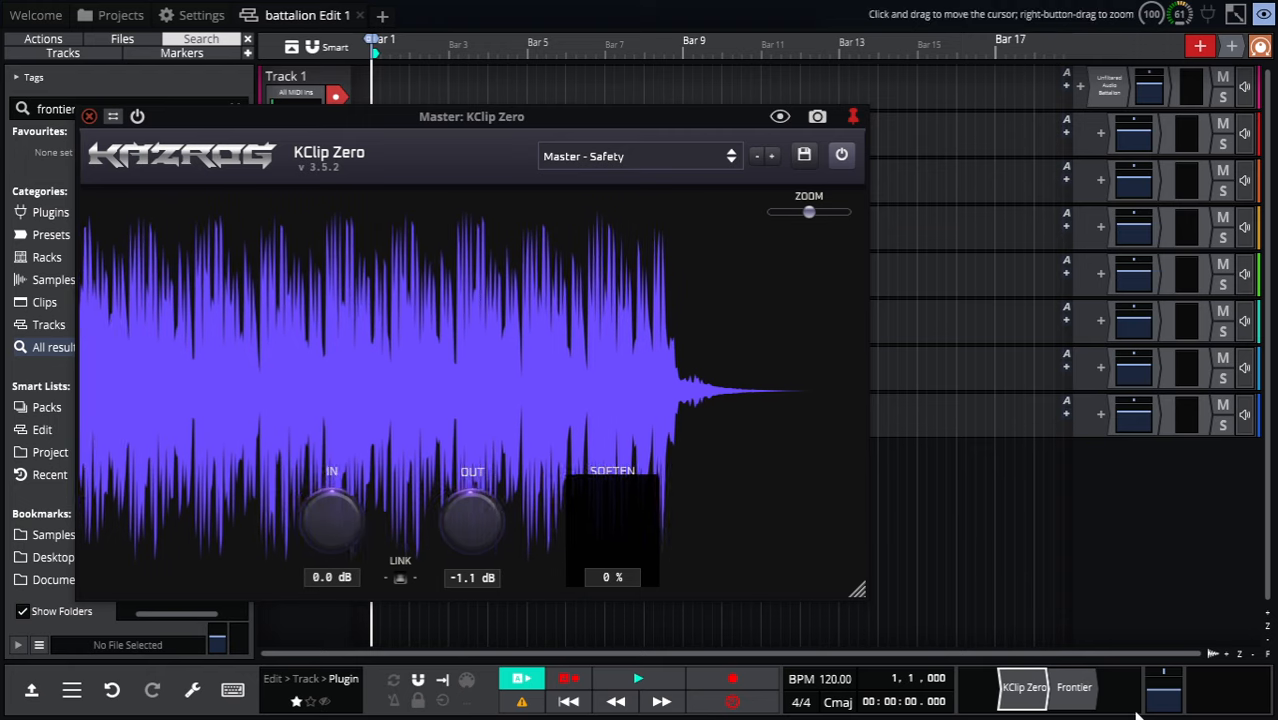
double_click(1075, 687)
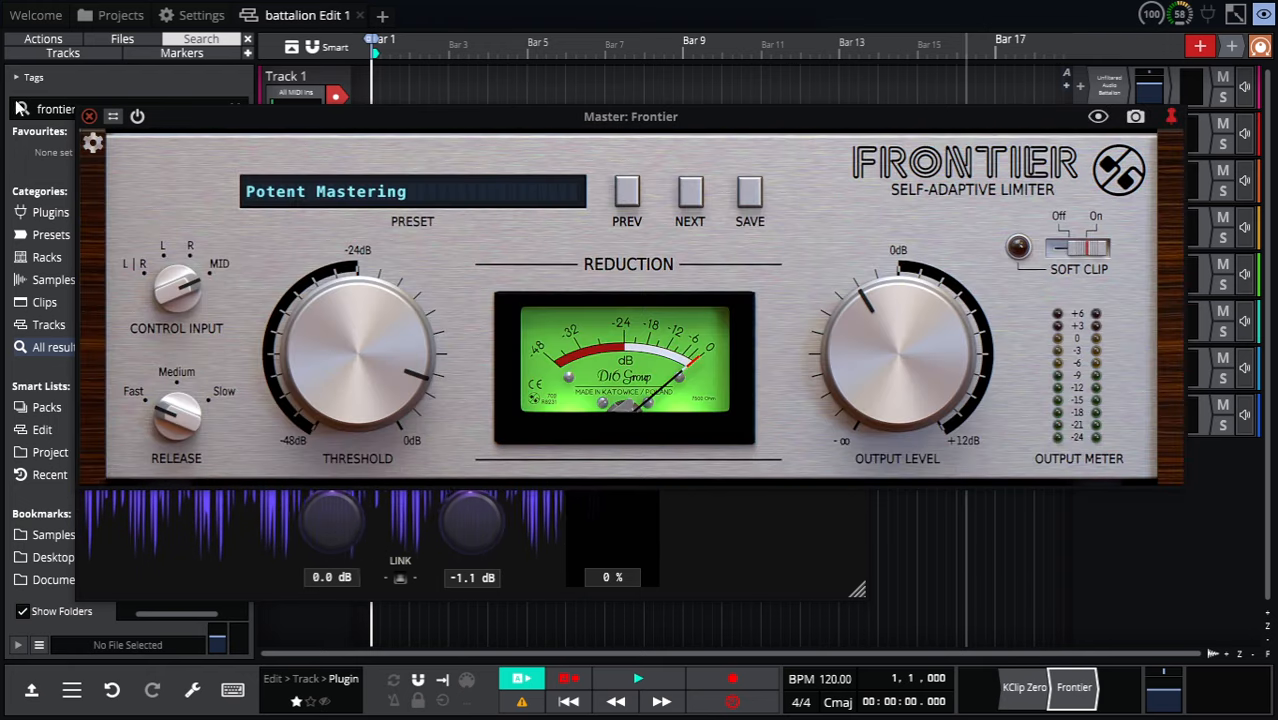
left_click(89, 116)
left_click(89, 116)
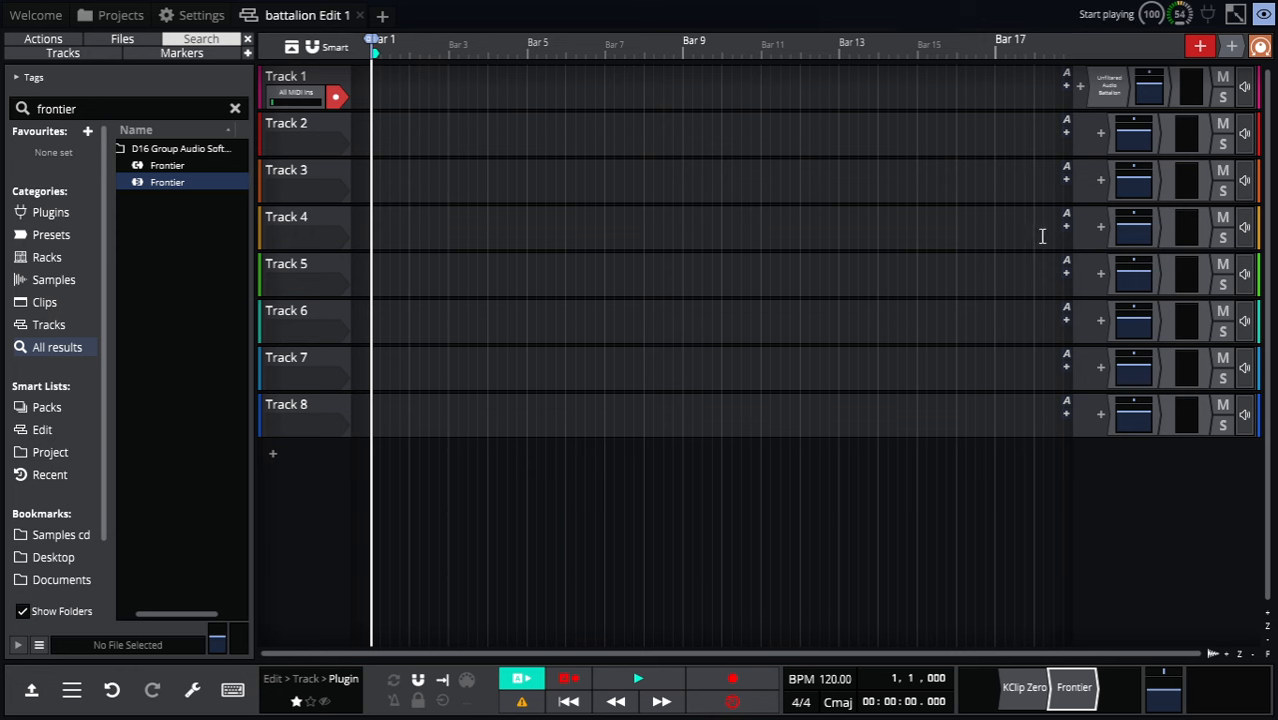
Play the edit to hear the Battalion kit on Track 1, briefly opening the plugin window, and stop playback.
left_click(648, 681)
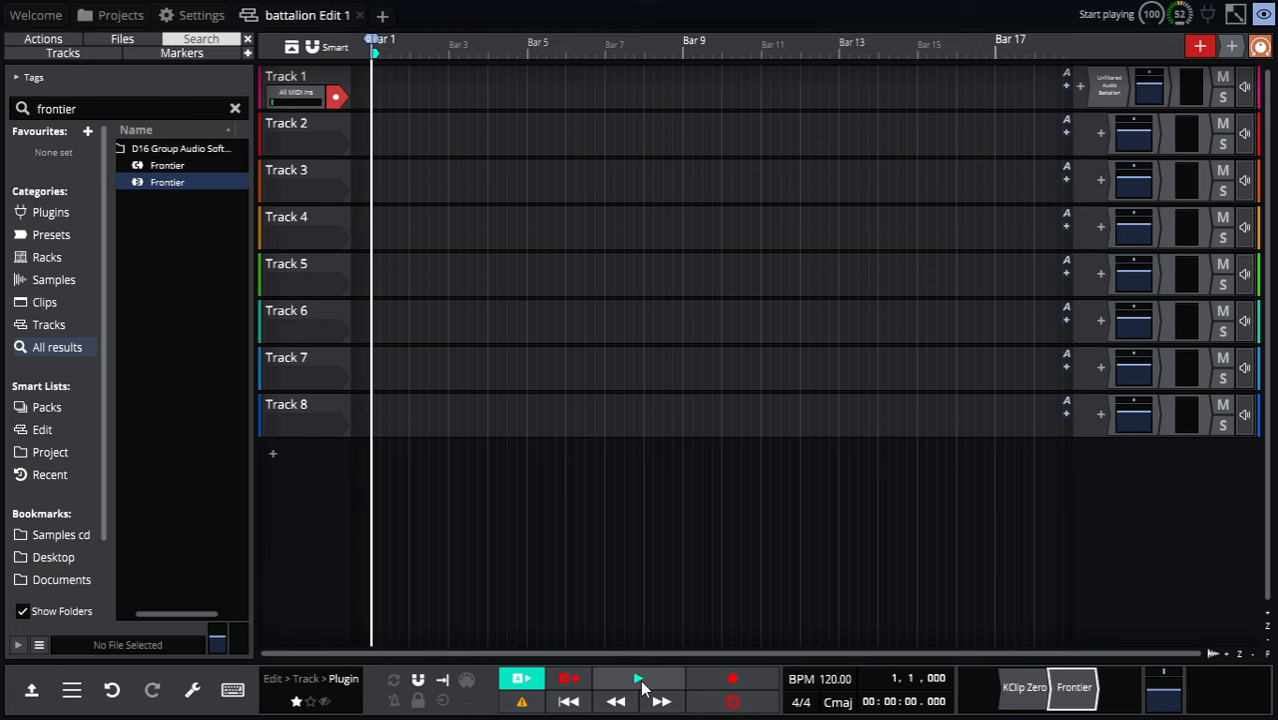
double_click(1114, 93)
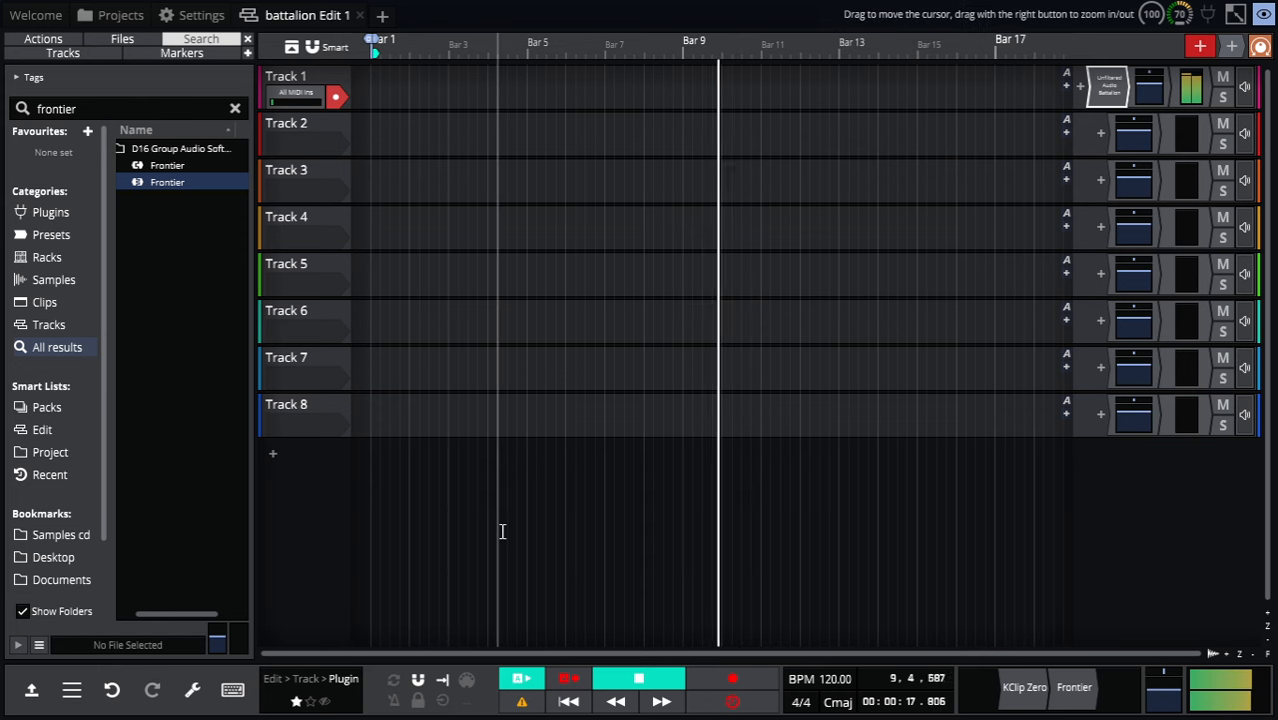
left_click(1110, 90)
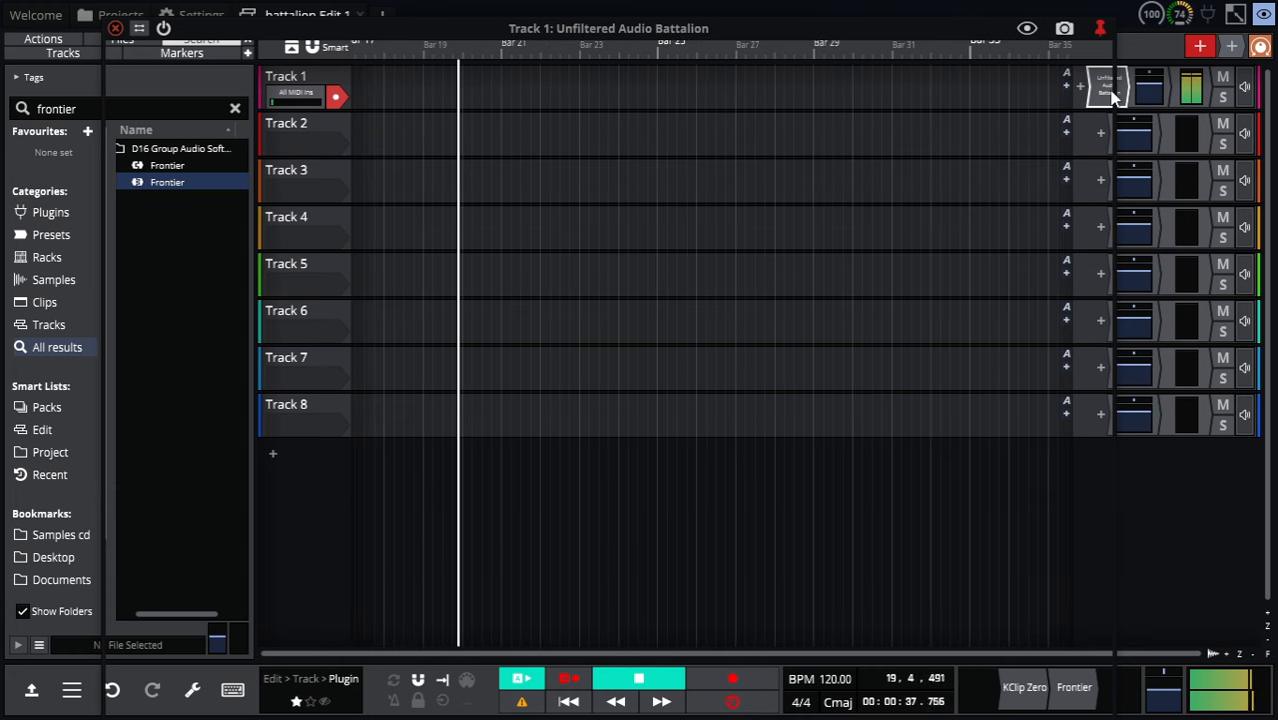
left_click(115, 29)
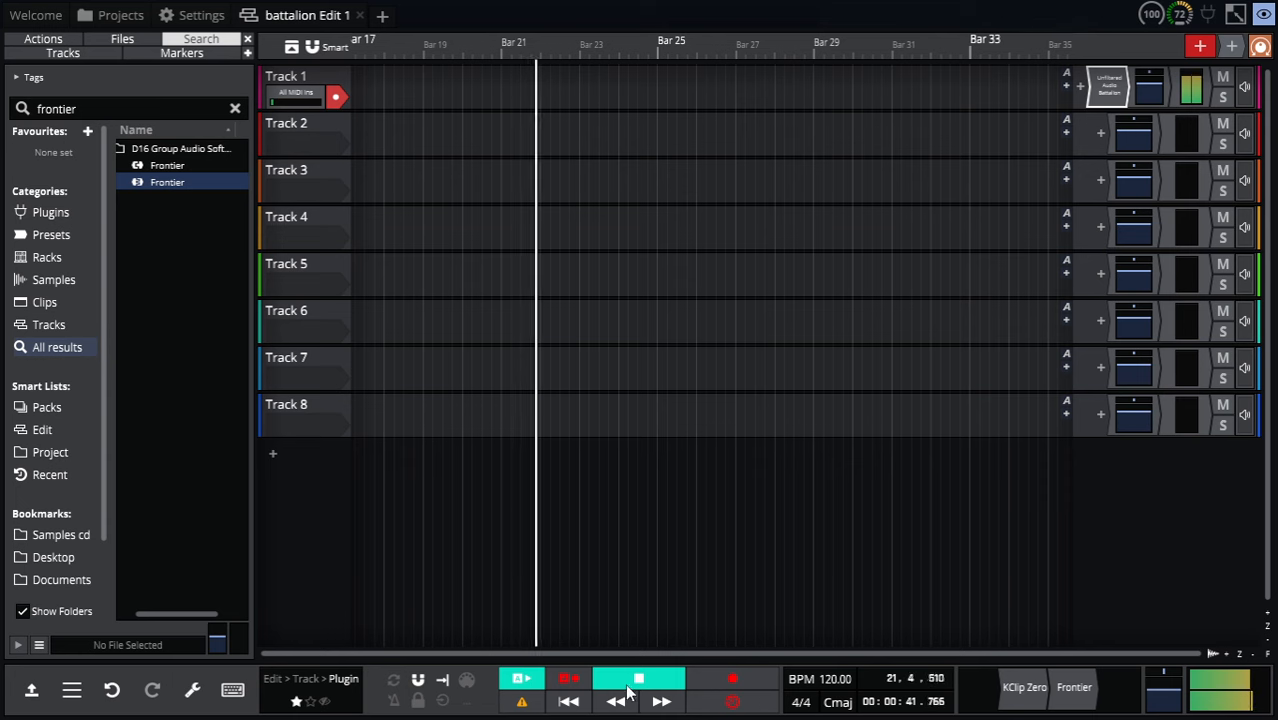
key("space")
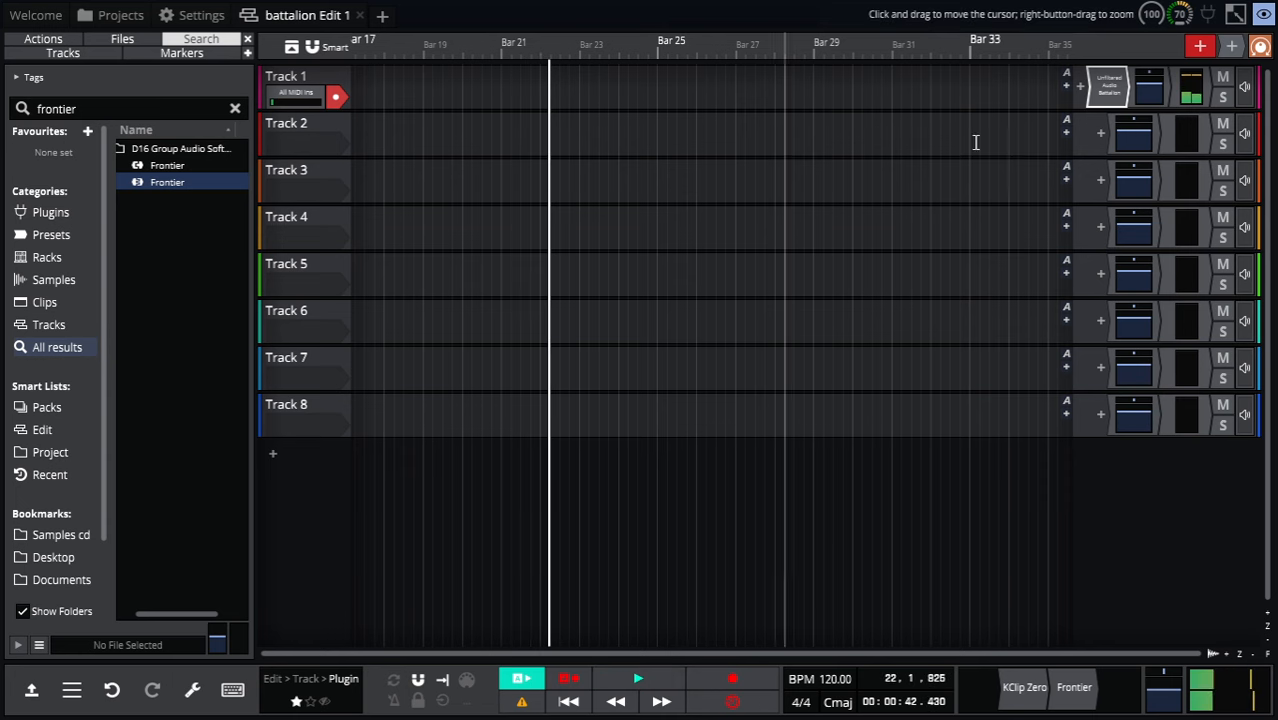
Exit full-screen view and reopen Track 1's Battalion window, shifting it up so its page selector is visible.
double_click(1105, 88)
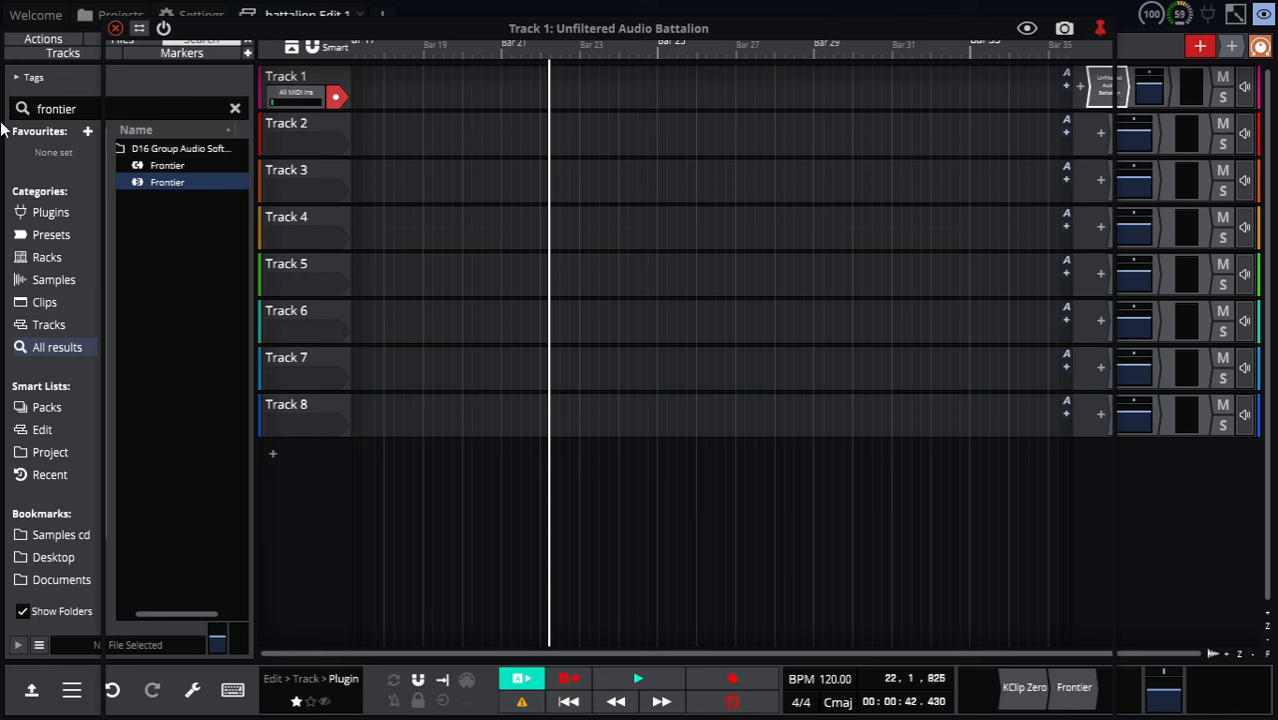
left_click(115, 28)
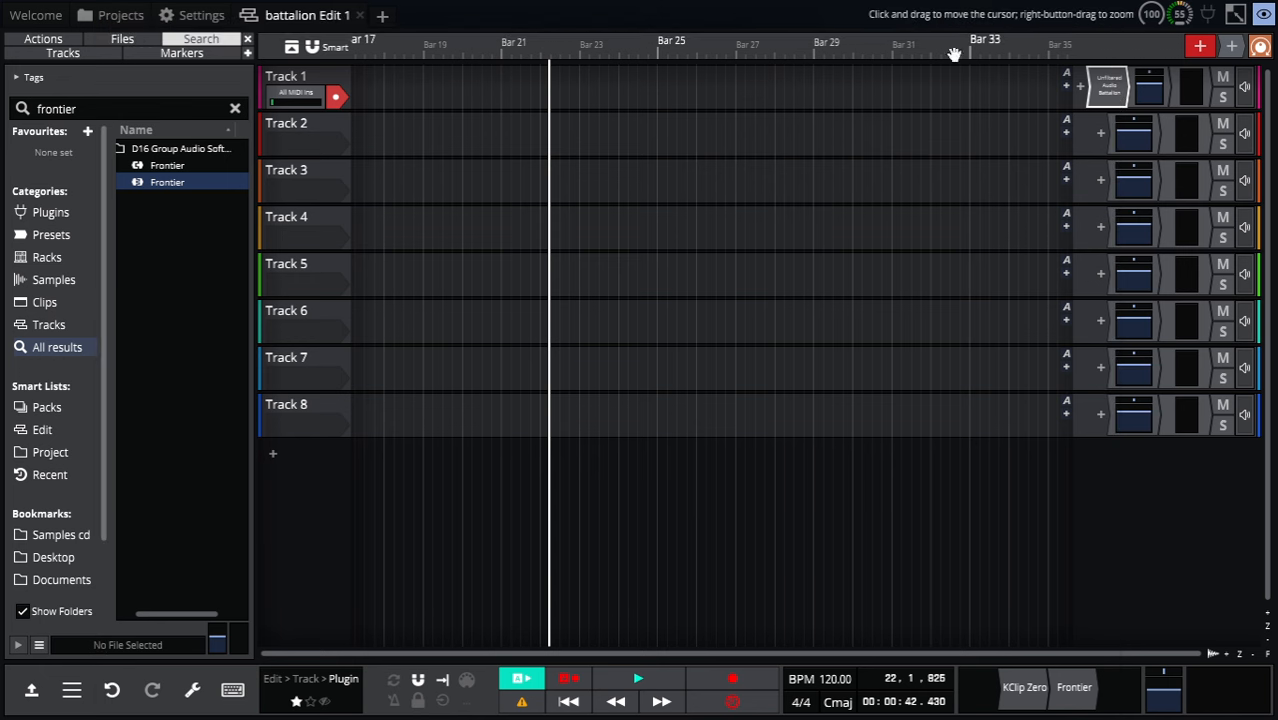
left_click(1236, 14)
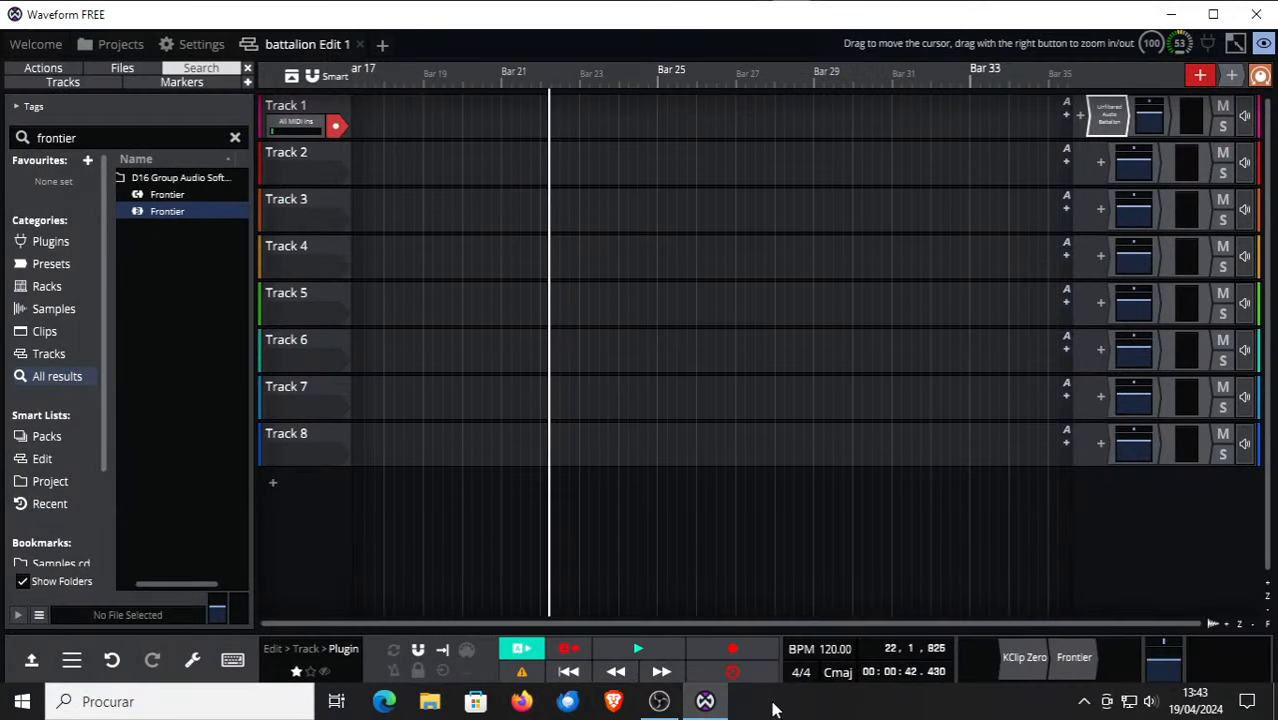
mouse_move(722, 708)
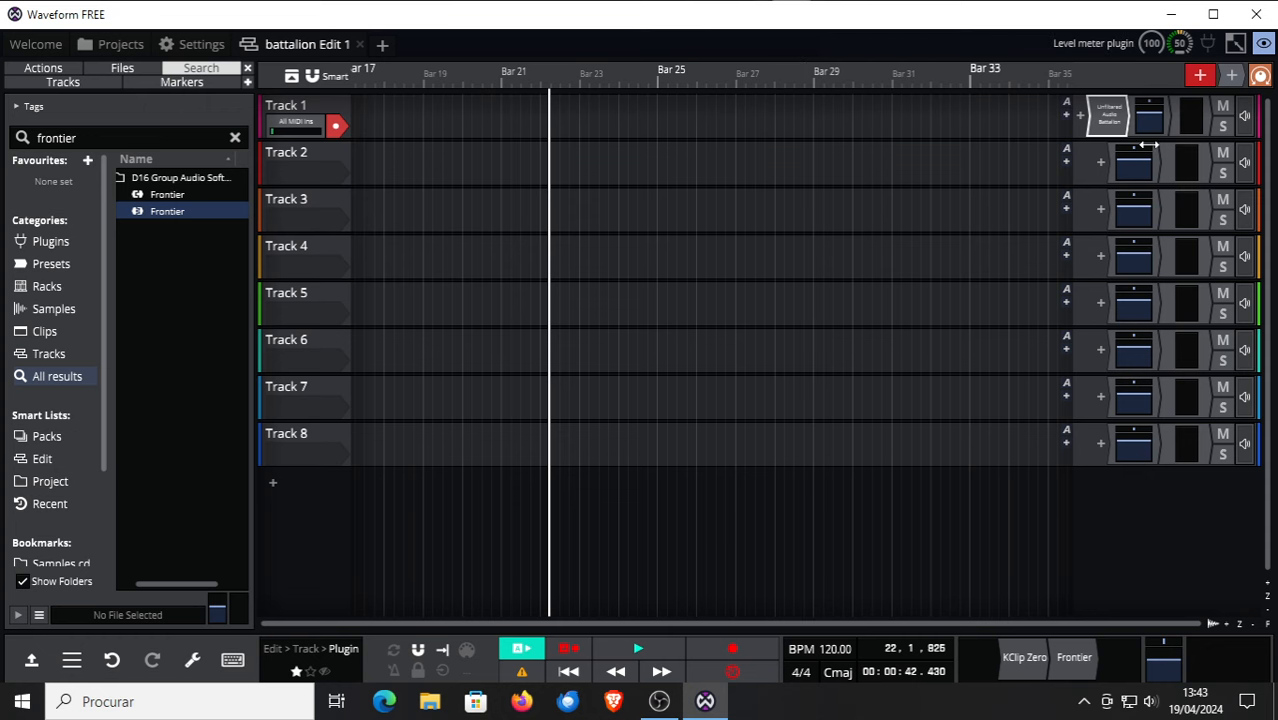
double_click(1112, 120)
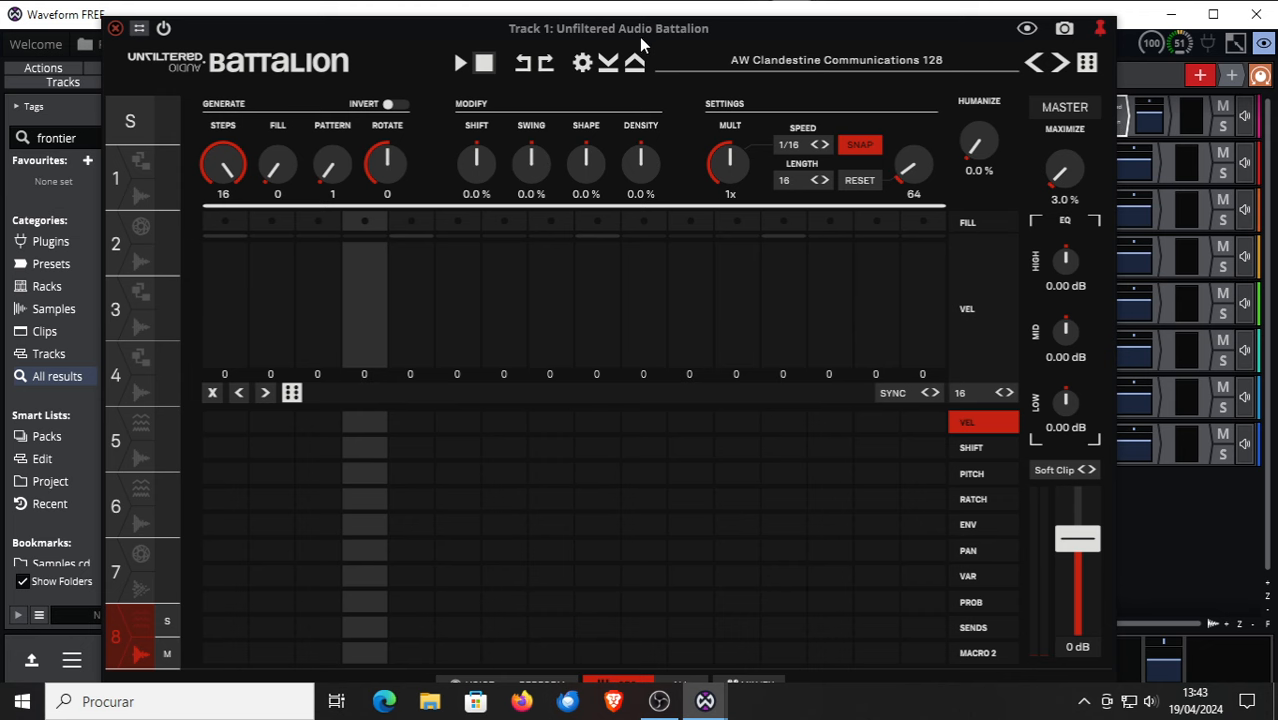
left_click_drag(637, 30, 628, 8)
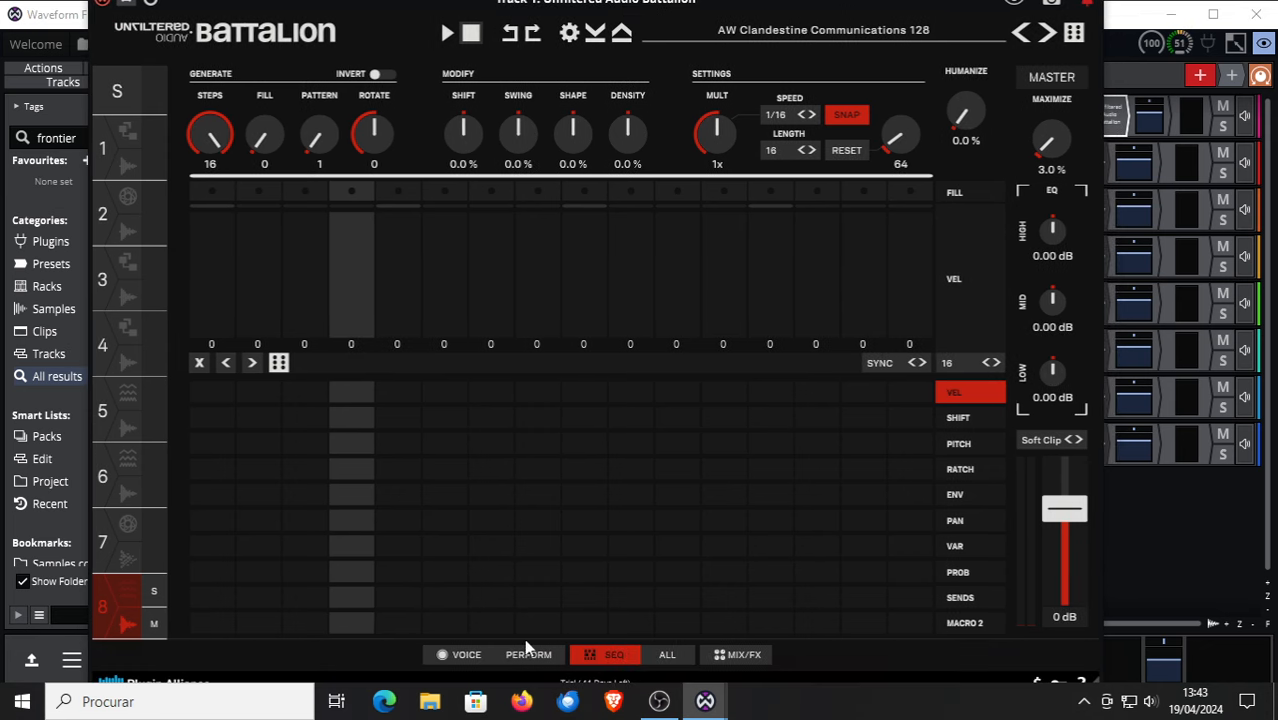
Review Battalion's voice, performance and mixer/effects pages and the overview of all voice sequences.
left_click(466, 655)
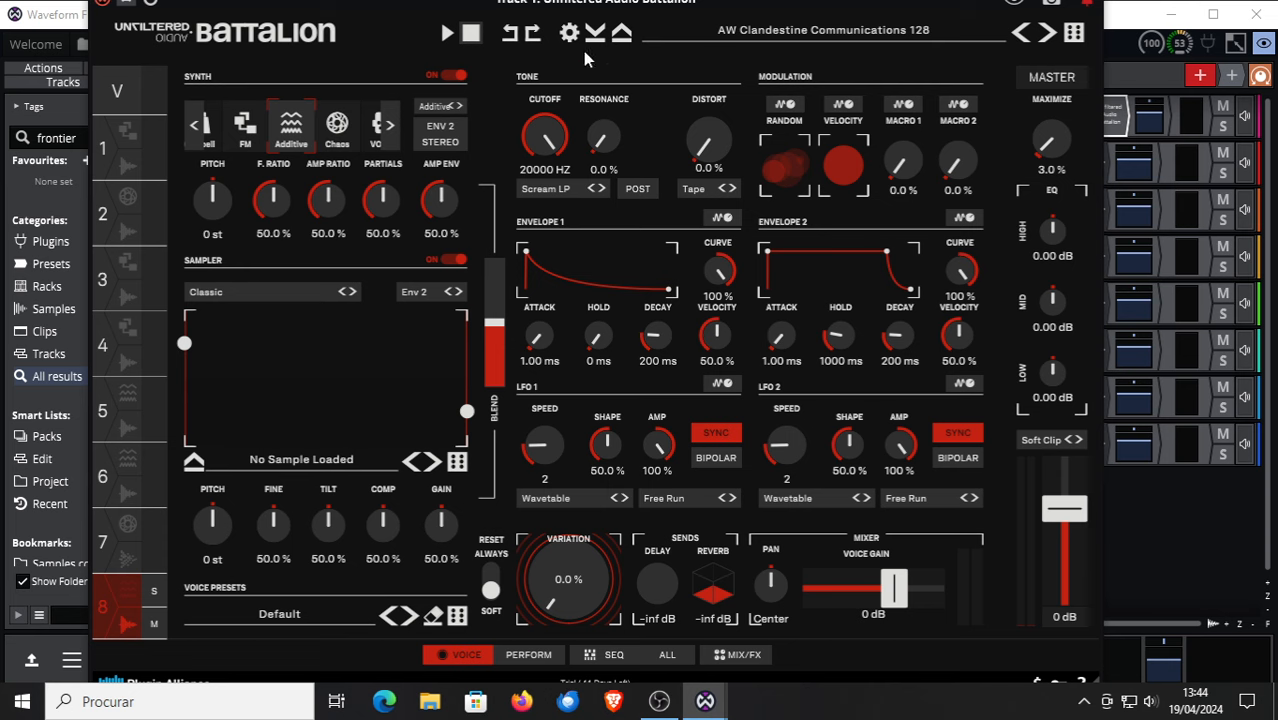
left_click(530, 656)
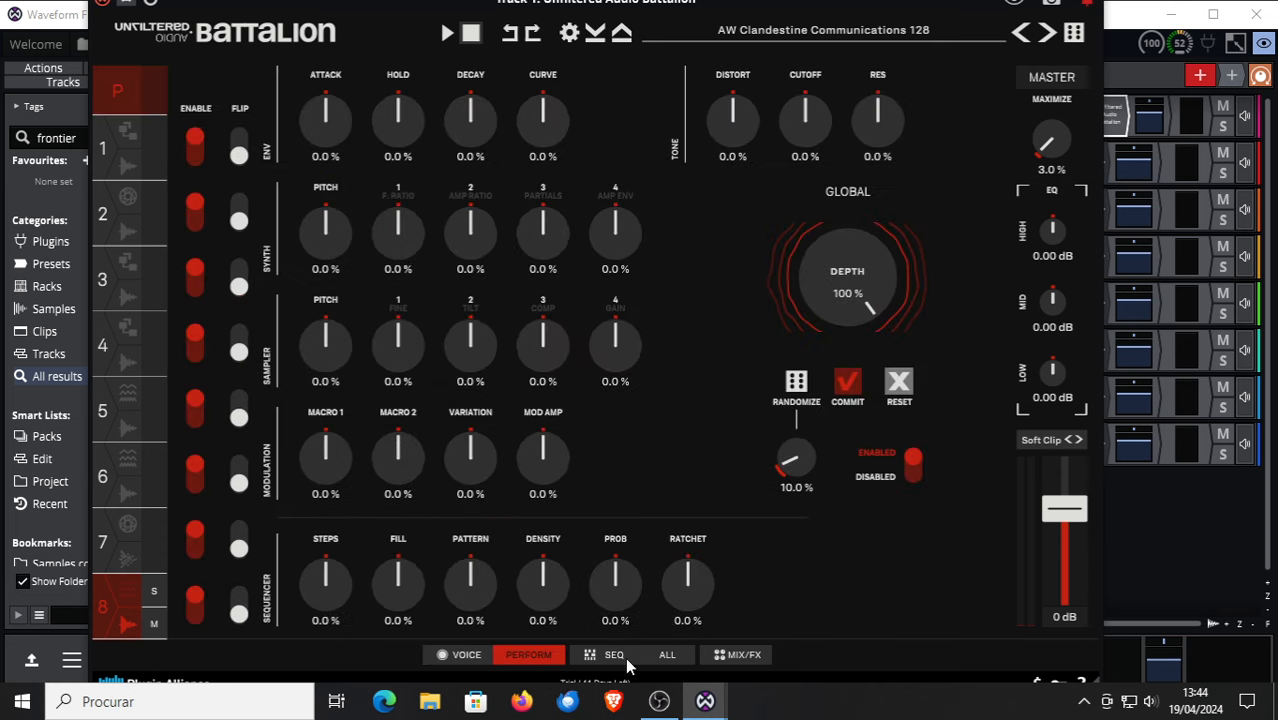
left_click(737, 655)
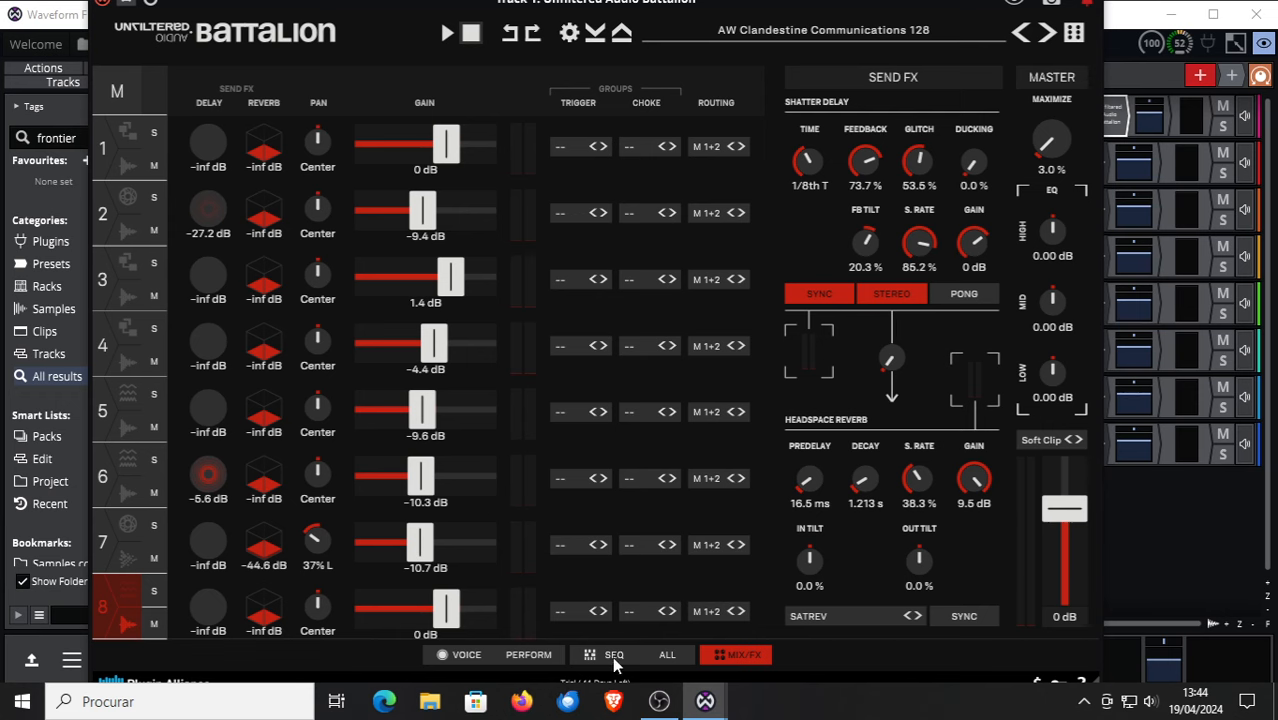
left_click(668, 654)
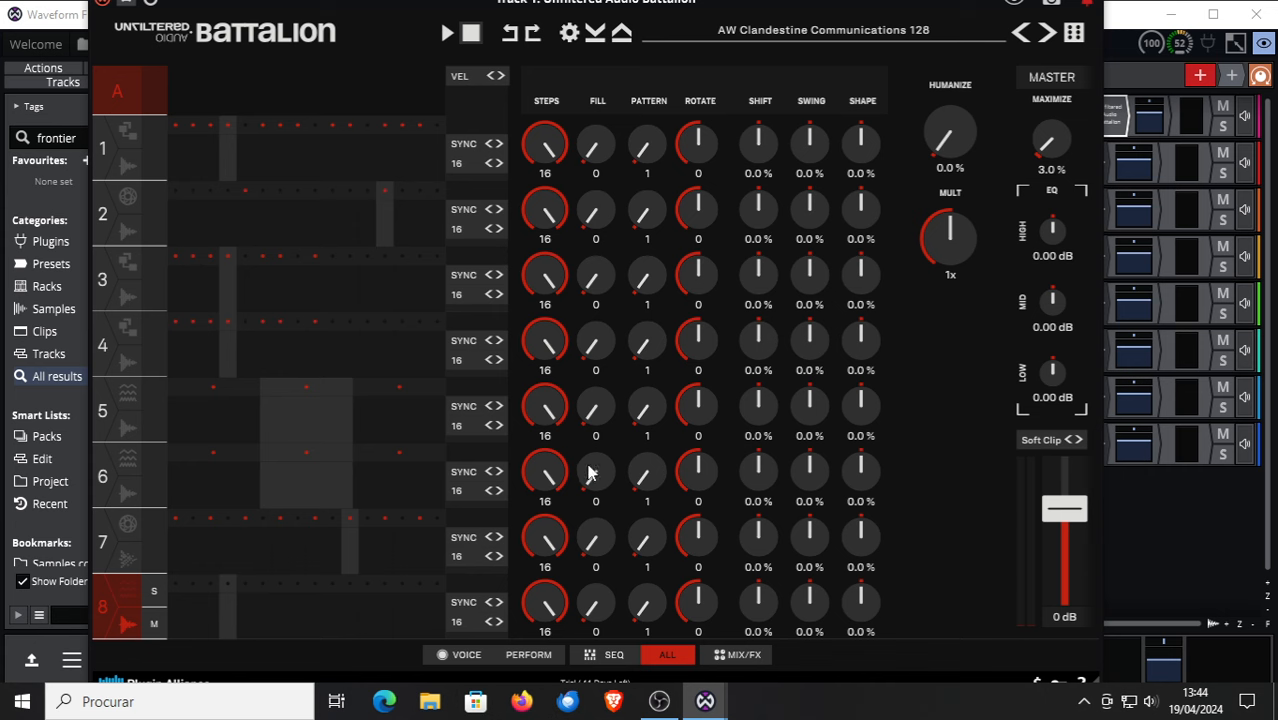
Check voice 3's settings and switch voice 1's synth engine to Kombucha.
left_click(459, 655)
left_click(119, 280)
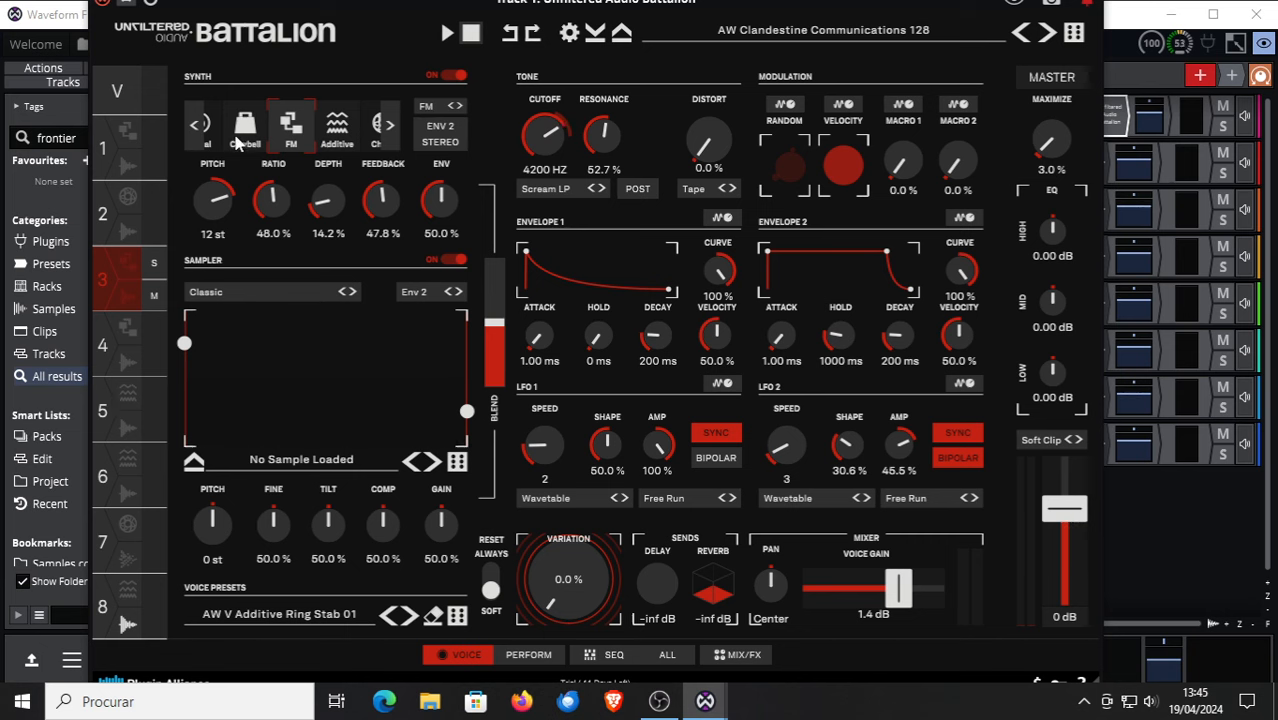
left_click(117, 148)
left_click(346, 130)
left_click(346, 130)
left_click(346, 130)
left_click(346, 130)
left_click(346, 131)
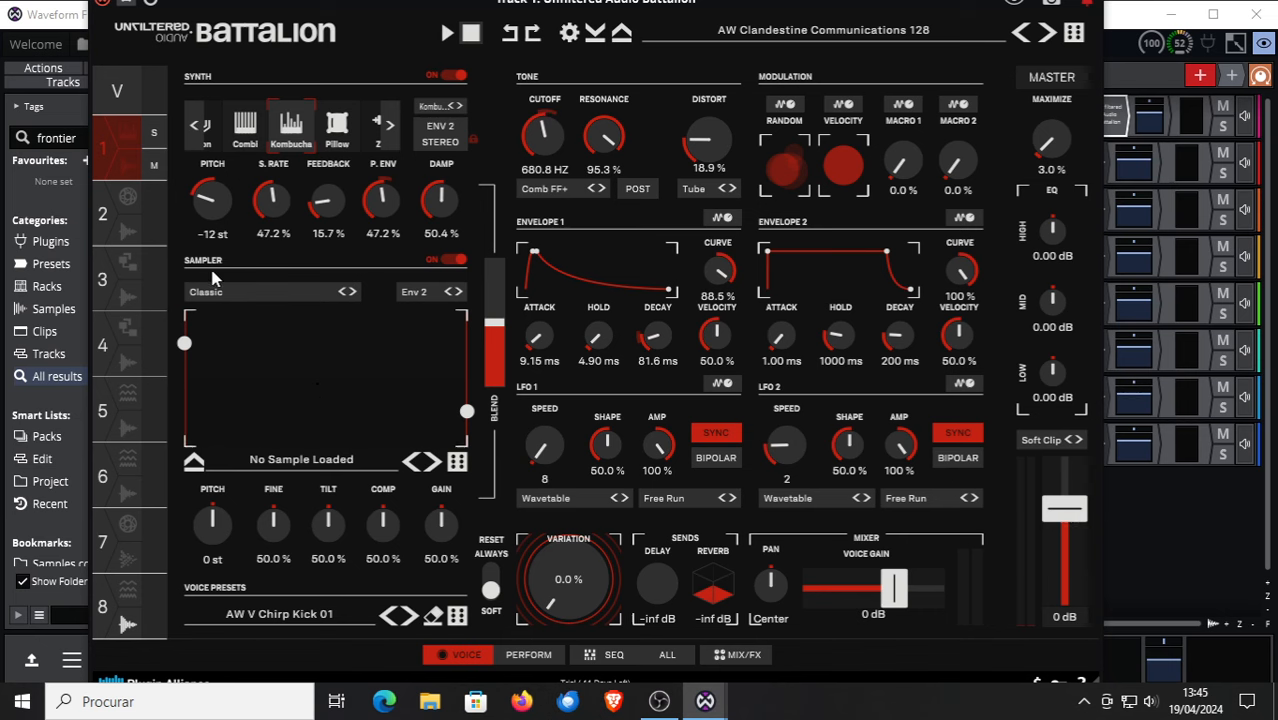
Check the settings of voices 2, 3 and 4, view voice 4's step sequencer, and close Battalion.
left_click(112, 206)
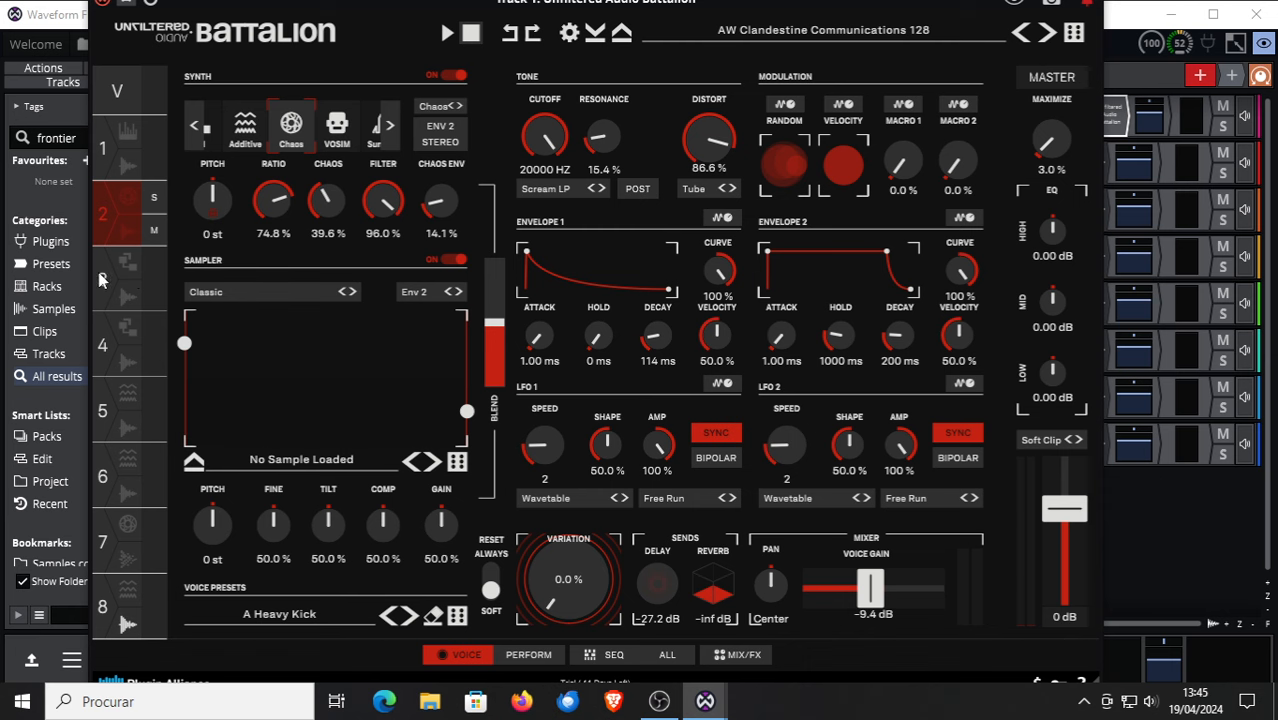
left_click(124, 296)
left_click(108, 350)
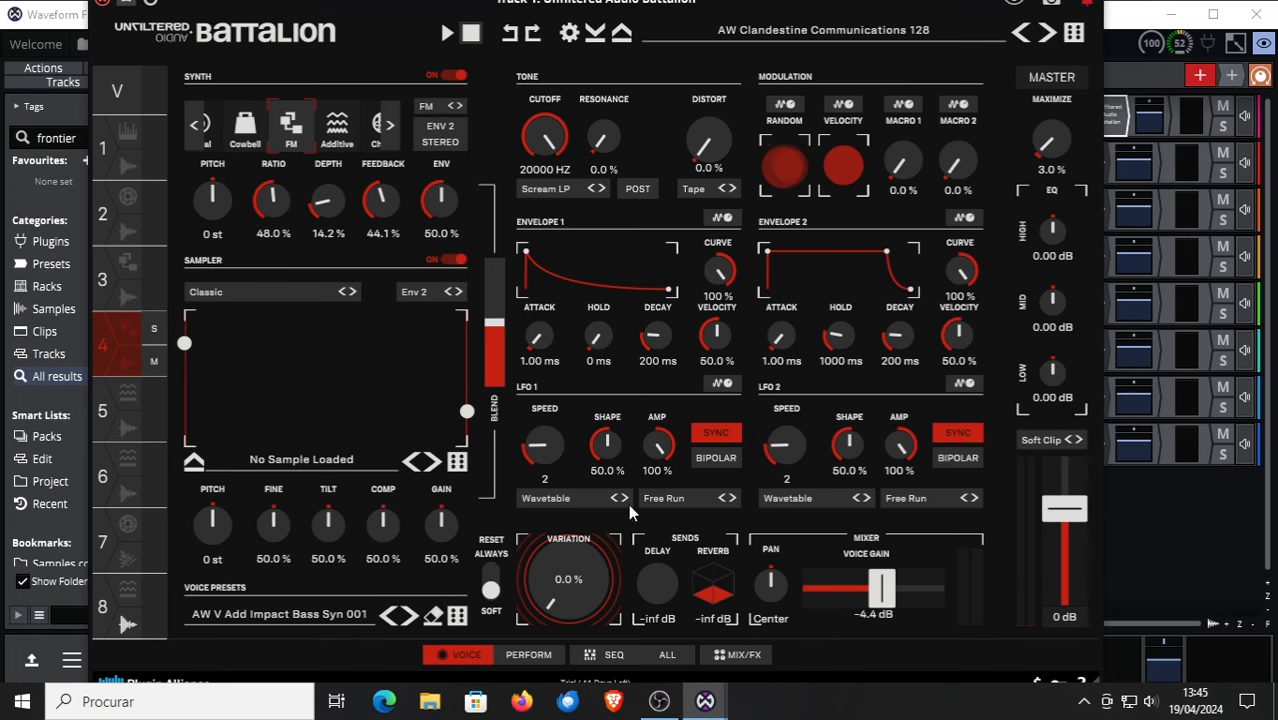
left_click(612, 656)
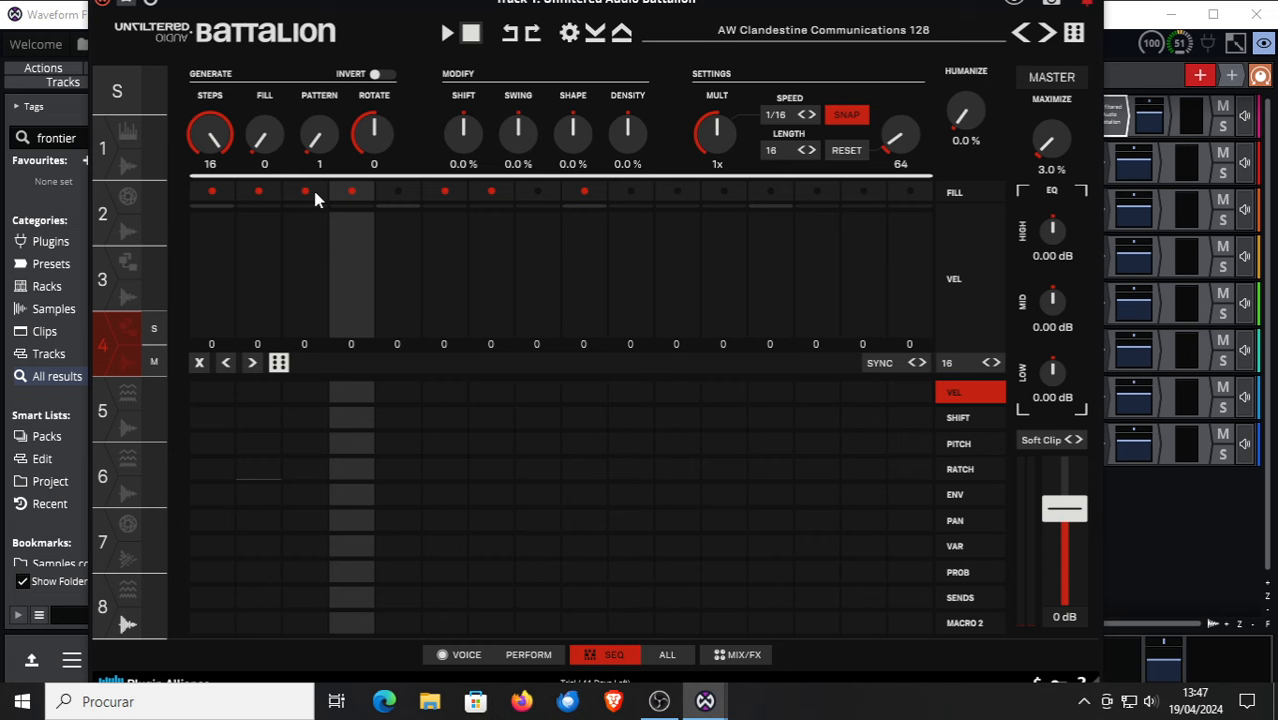
left_click(102, 5)
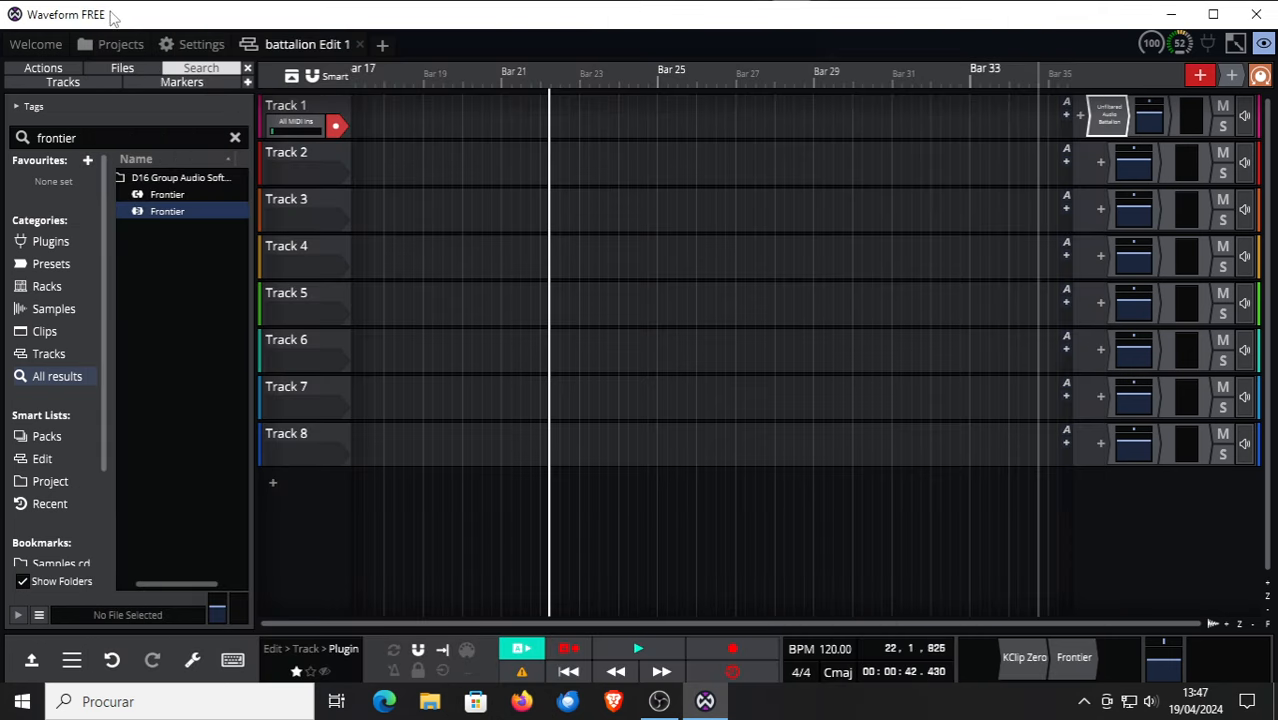
Clear the frontier search and look through the Unfiltered Audio plugins in the Plugin Alliance folder of the plugin list.
left_click(235, 137)
left_click_drag(240, 218, 223, 450)
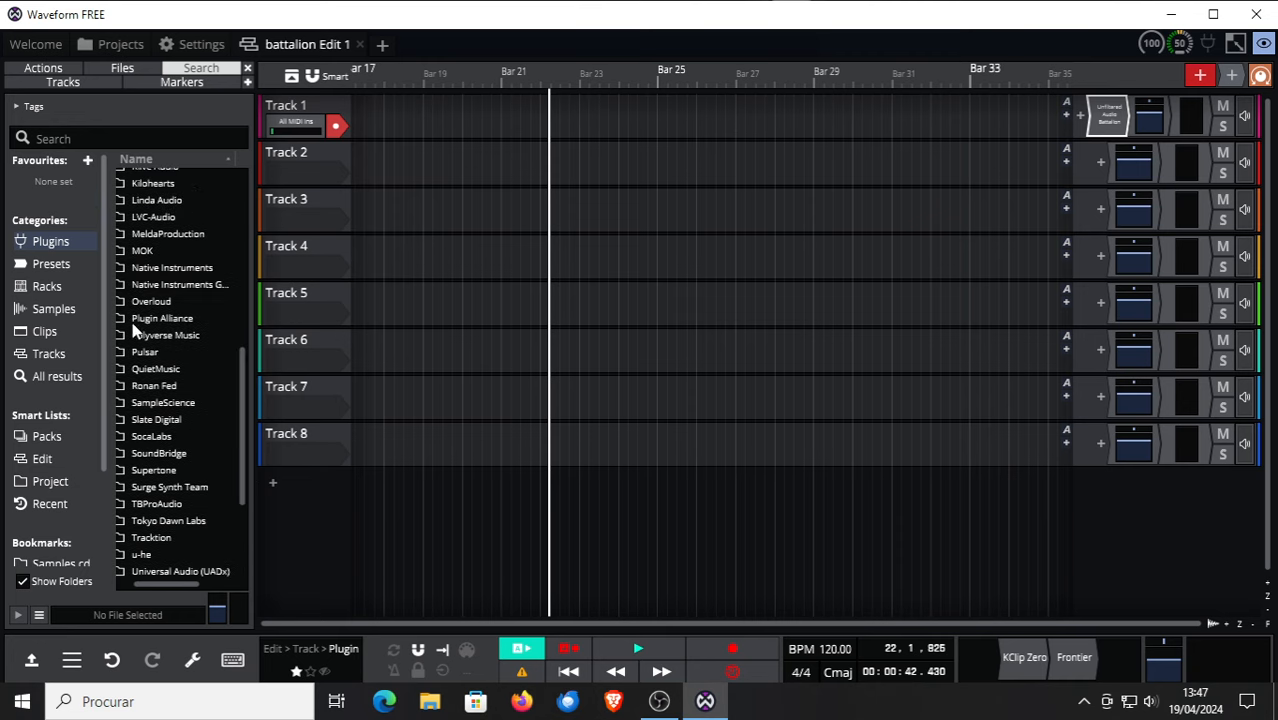
left_click_drag(145, 584, 113, 580)
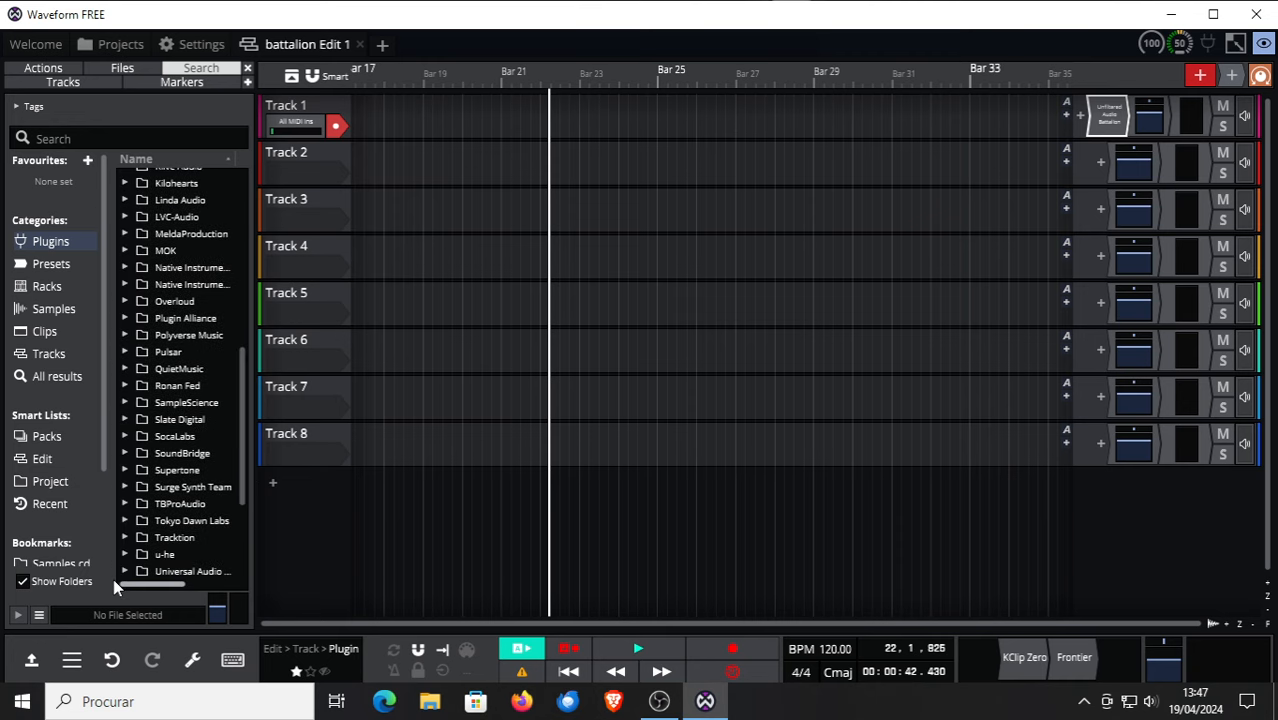
left_click(126, 318)
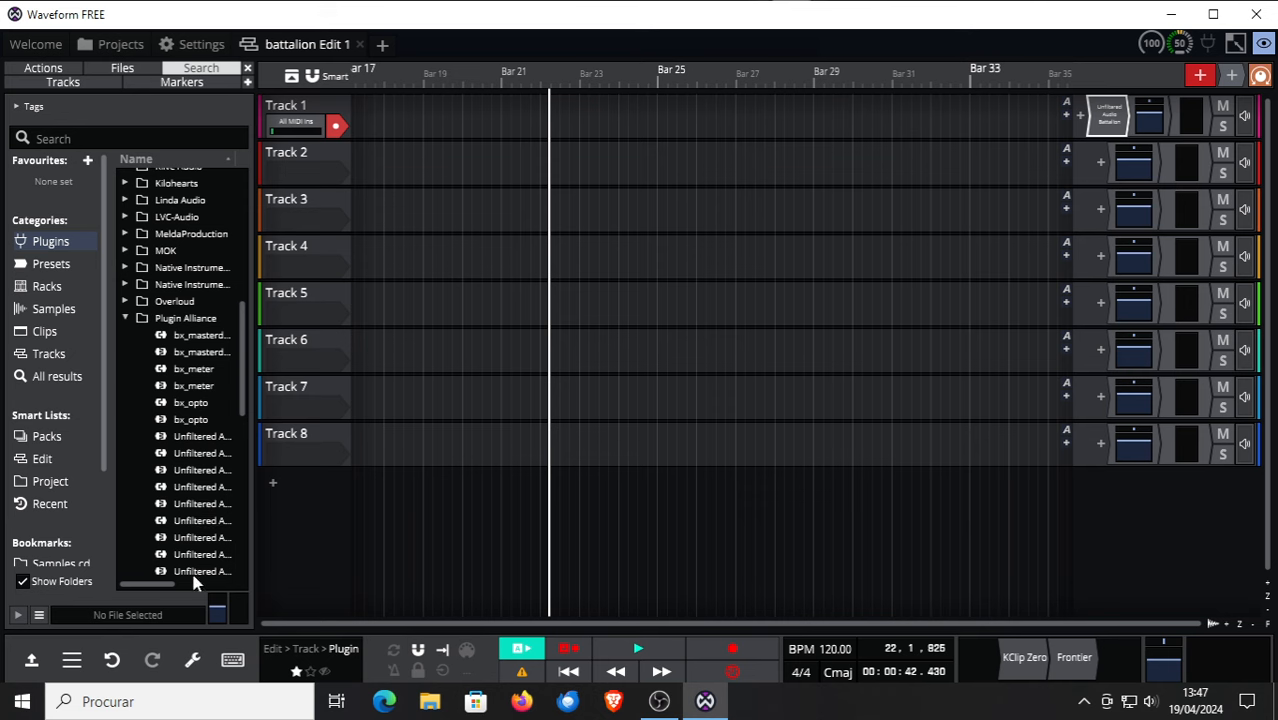
scroll(186, 591, "right", 3)
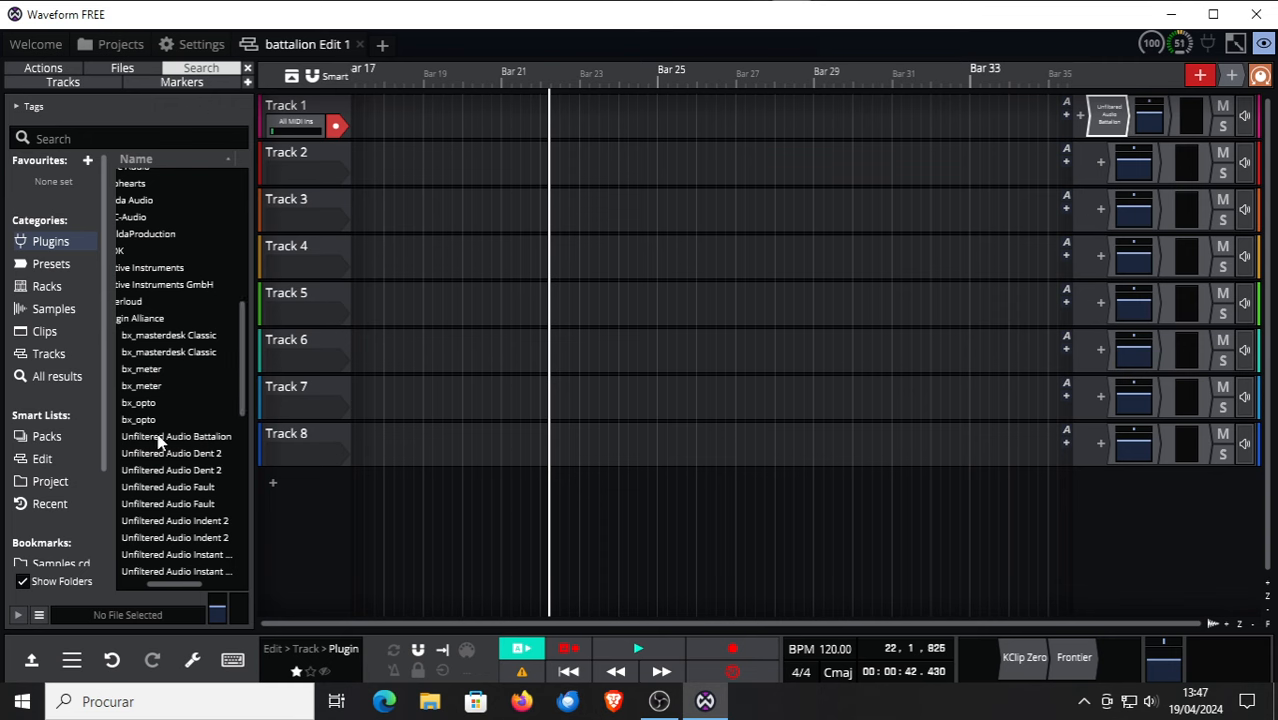
left_click_drag(241, 396, 241, 438)
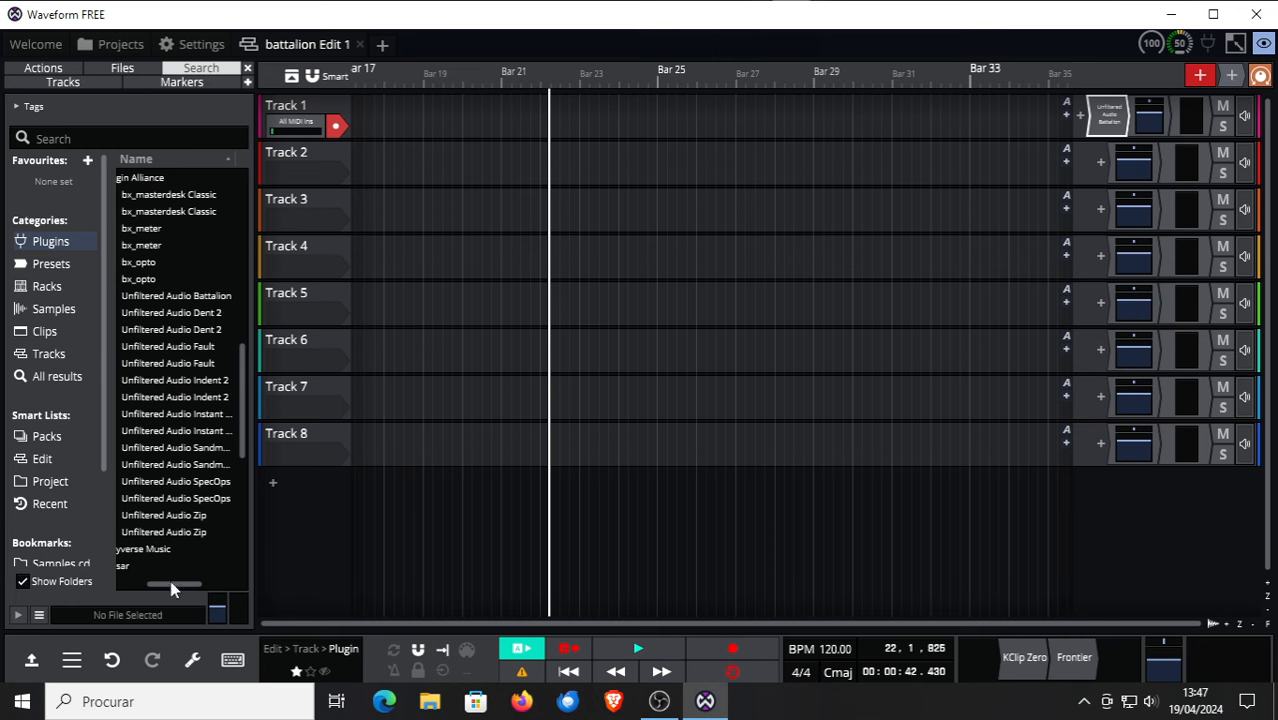
mouse_move(177, 586)
left_mouse_down()
mouse_move(217, 586)
mouse_move(196, 586)
left_mouse_up()
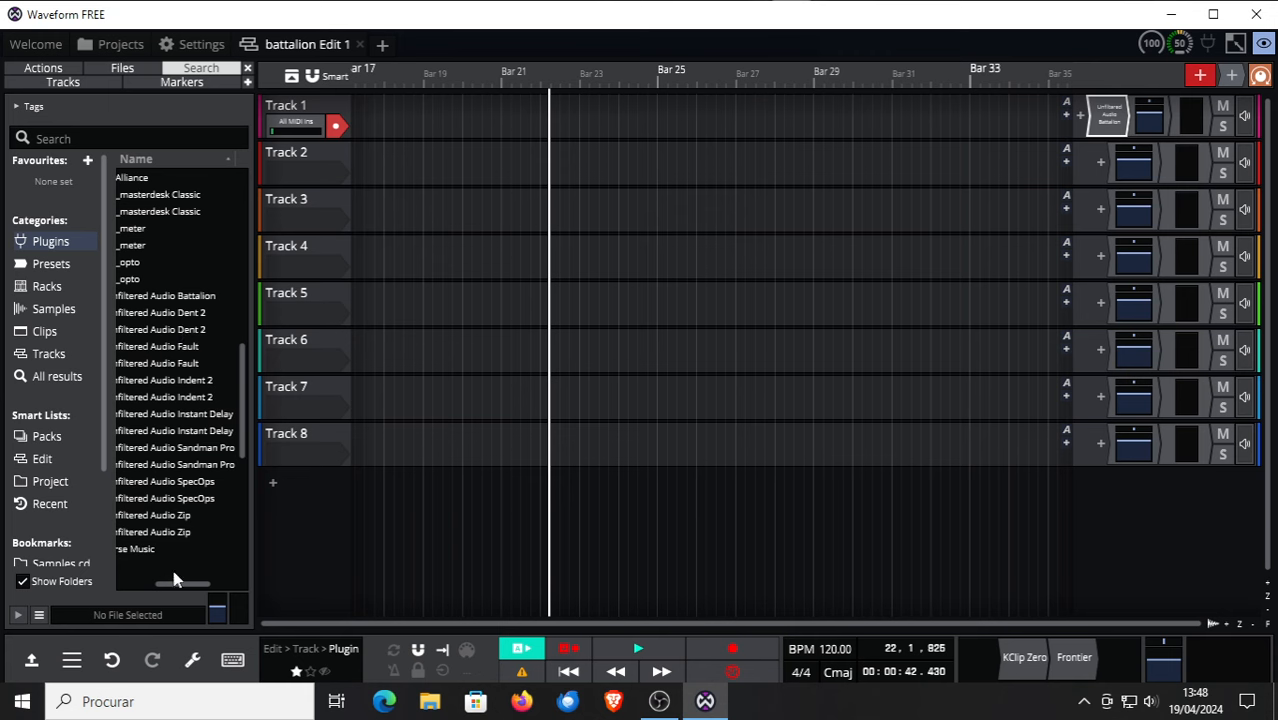
left_click_drag(175, 582, 168, 583)
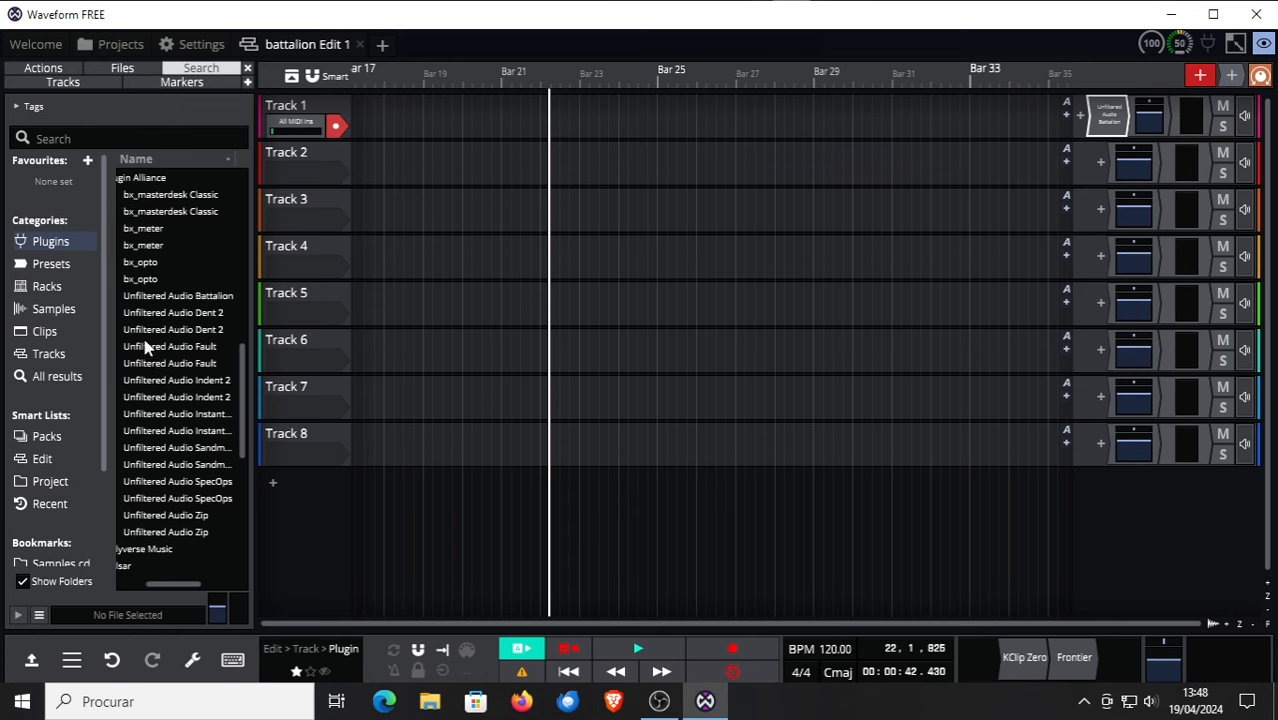
left_click_drag(172, 586, 137, 599)
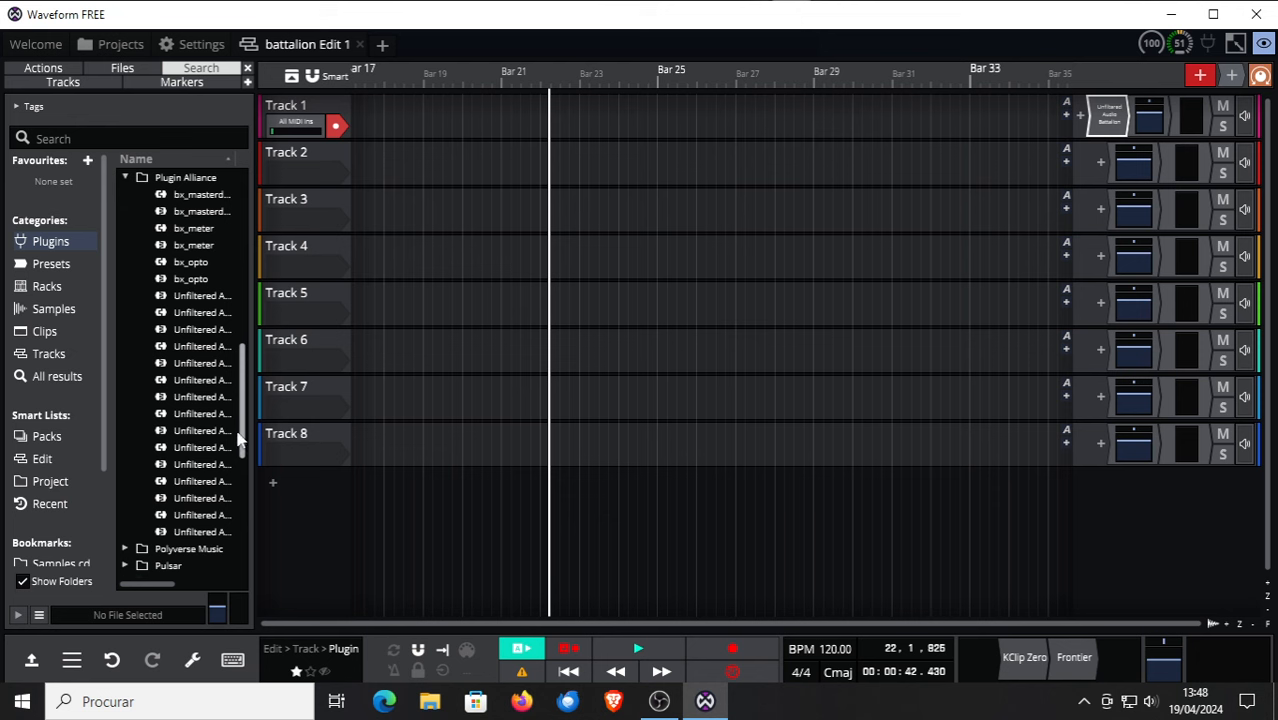
Expand the Devious Machines folder in the plugin list to view its plugins.
left_click_drag(240, 425, 241, 250)
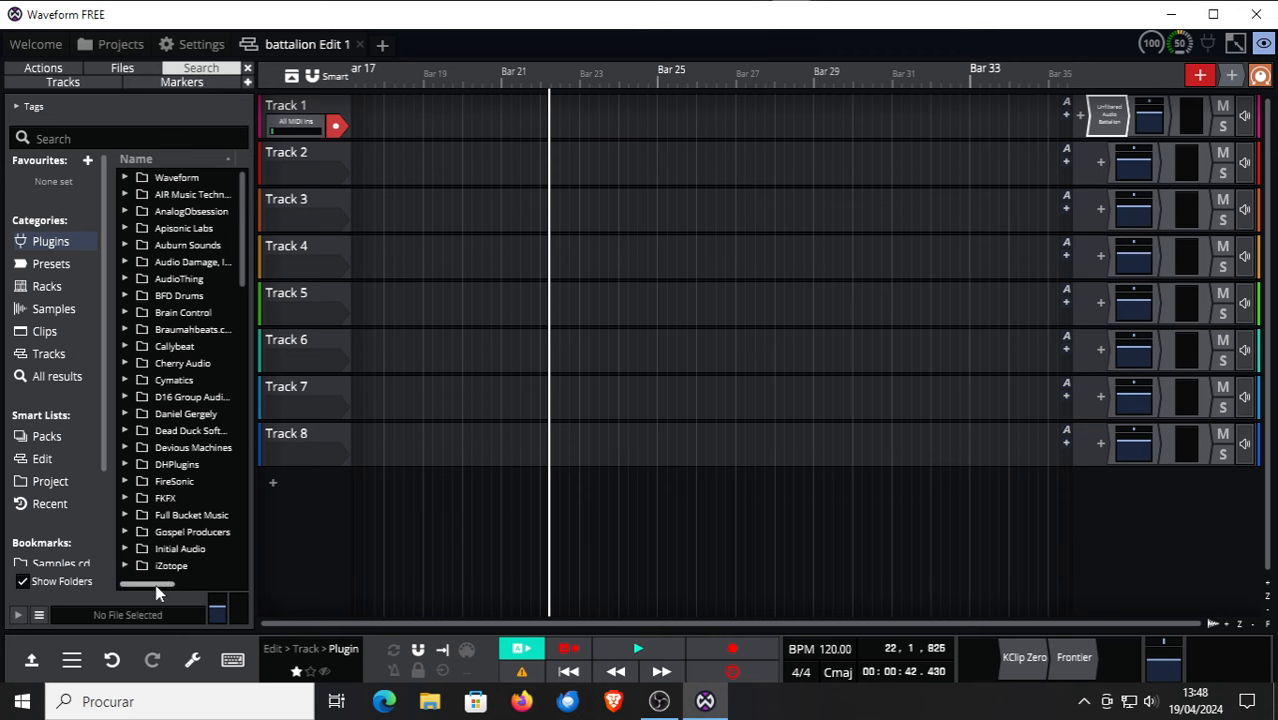
mouse_move(155, 592)
left_mouse_down()
mouse_move(183, 590)
mouse_move(138, 590)
left_mouse_up()
left_click(125, 447)
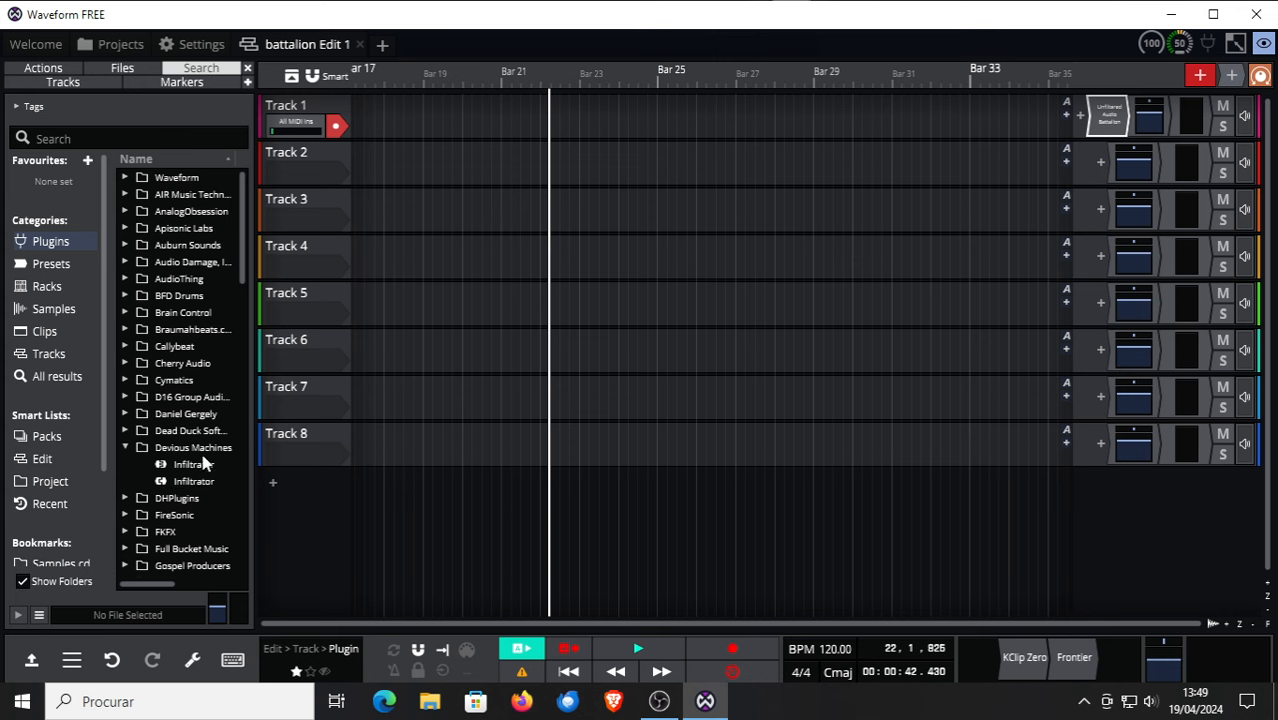